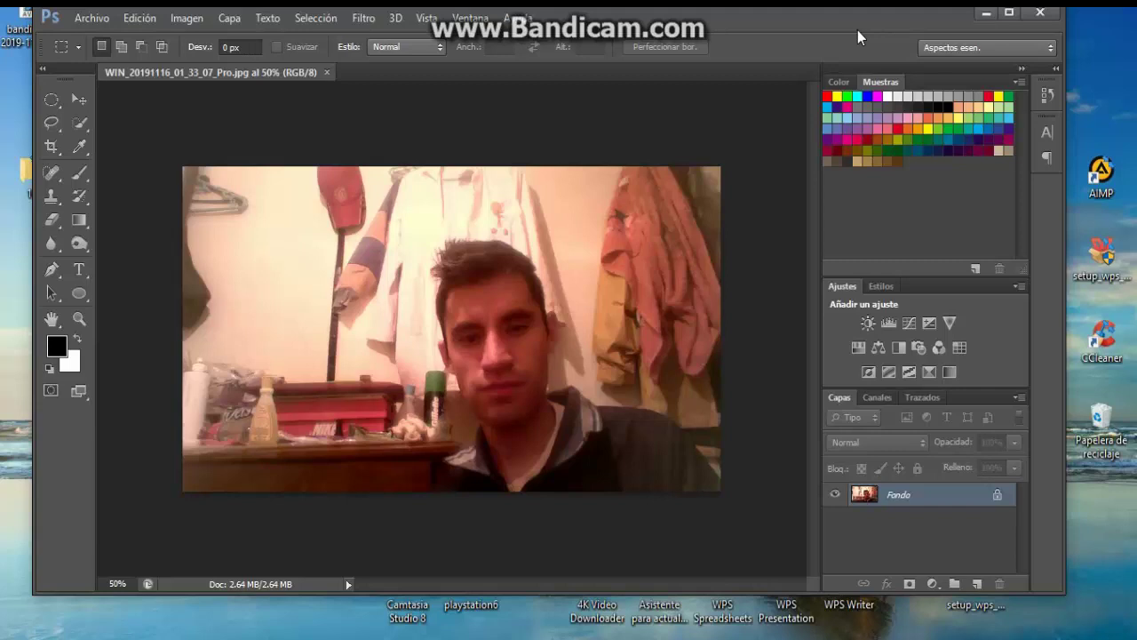
# Show the Filtro menu's filter list for the open webcam photo
pyautogui.click(364, 18)
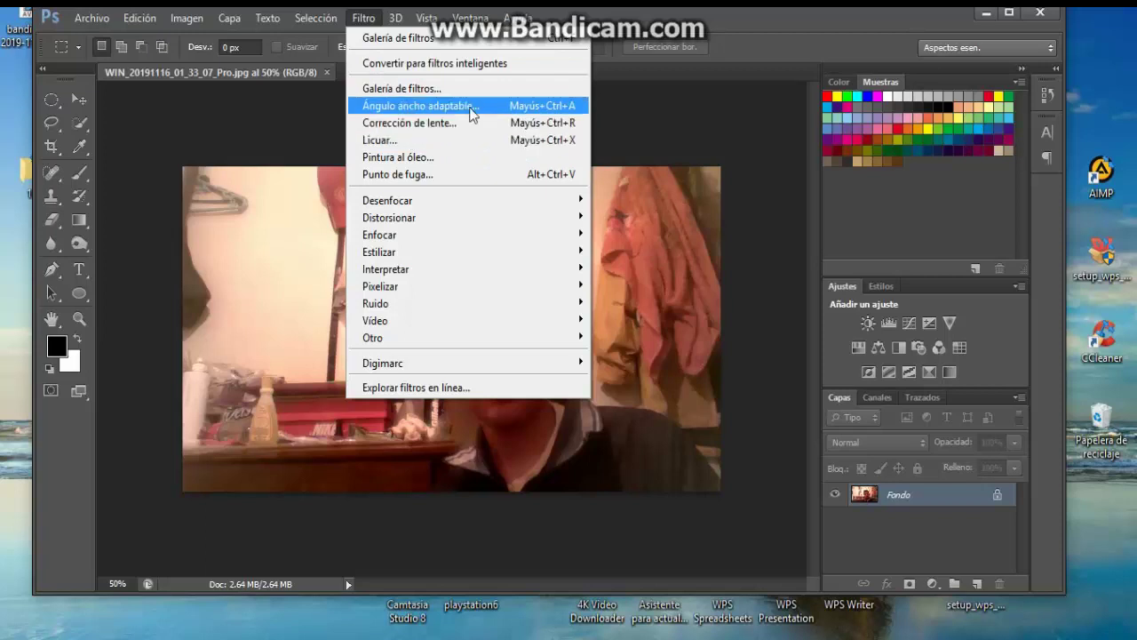
# Open Adaptive Wide Angle (Ojo de pez, 15 mm) and draw a constraint line across the white shirt
pyautogui.click(437, 107)
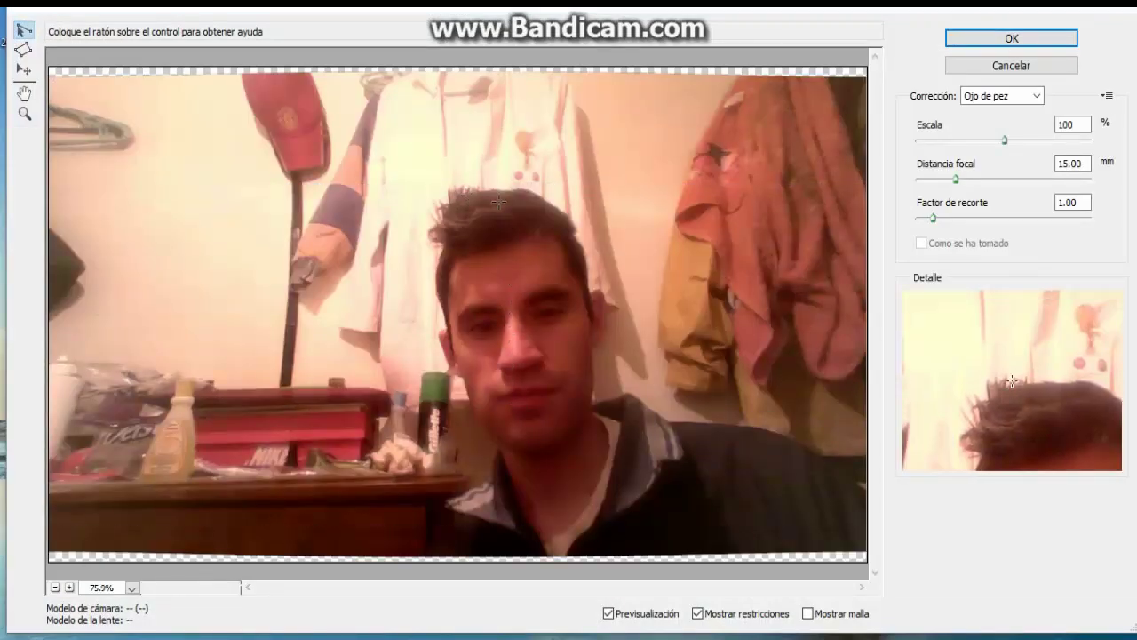
pyautogui.click(377, 199)
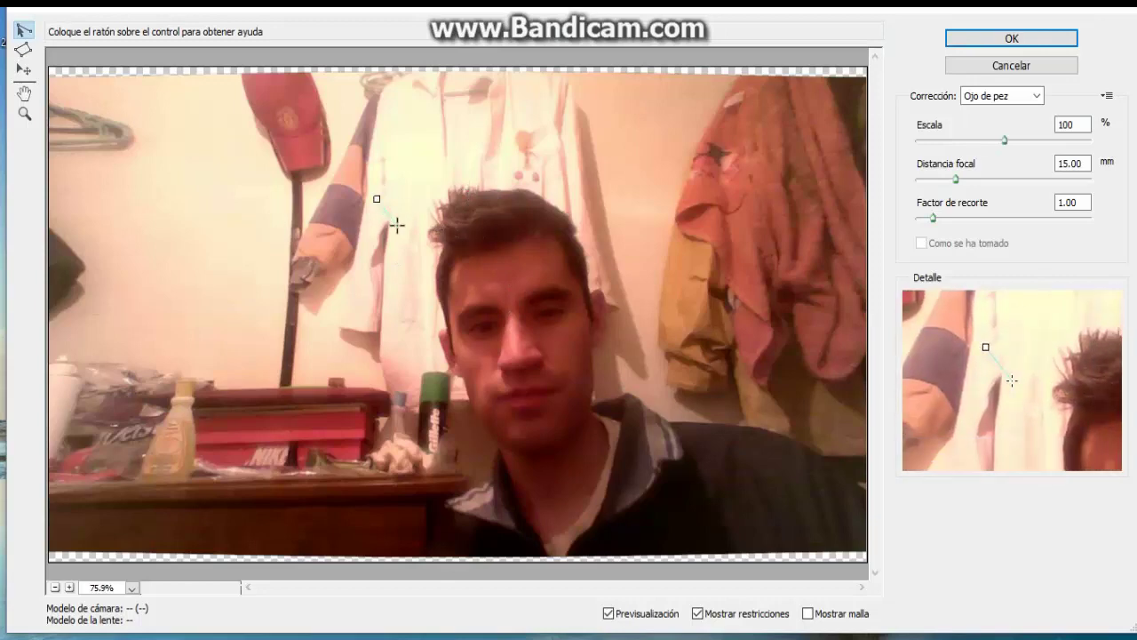
pyautogui.click(398, 225)
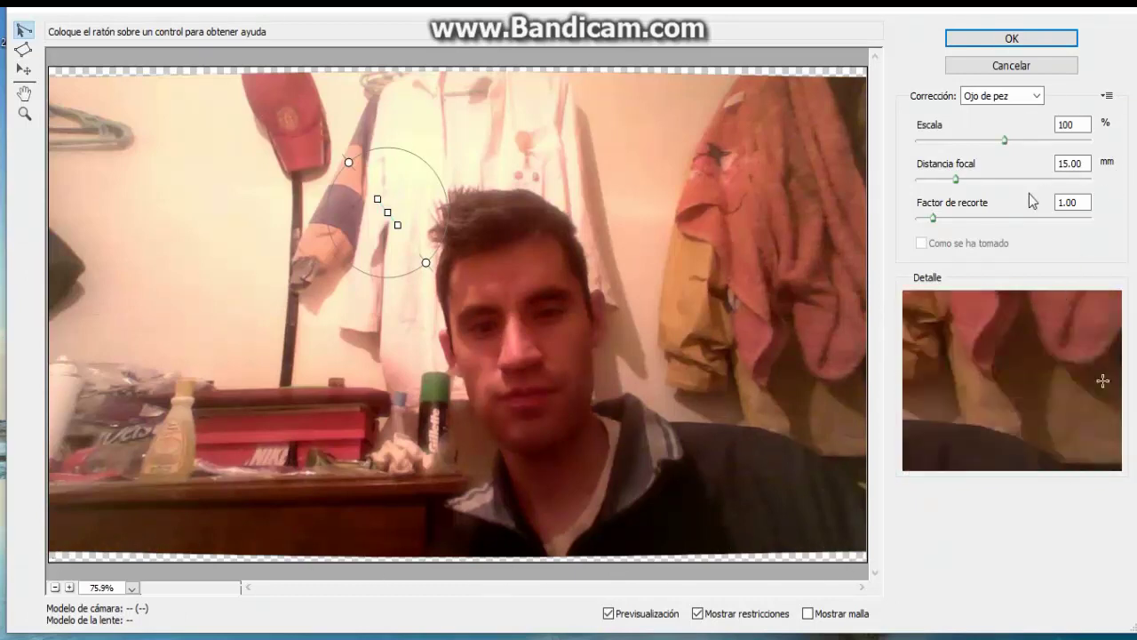
# Preview crop factor 1.26 and focal length 7.96 mm, then cancel the wide-angle correction
pyautogui.moveTo(933, 222); pyautogui.dragTo(975, 233)
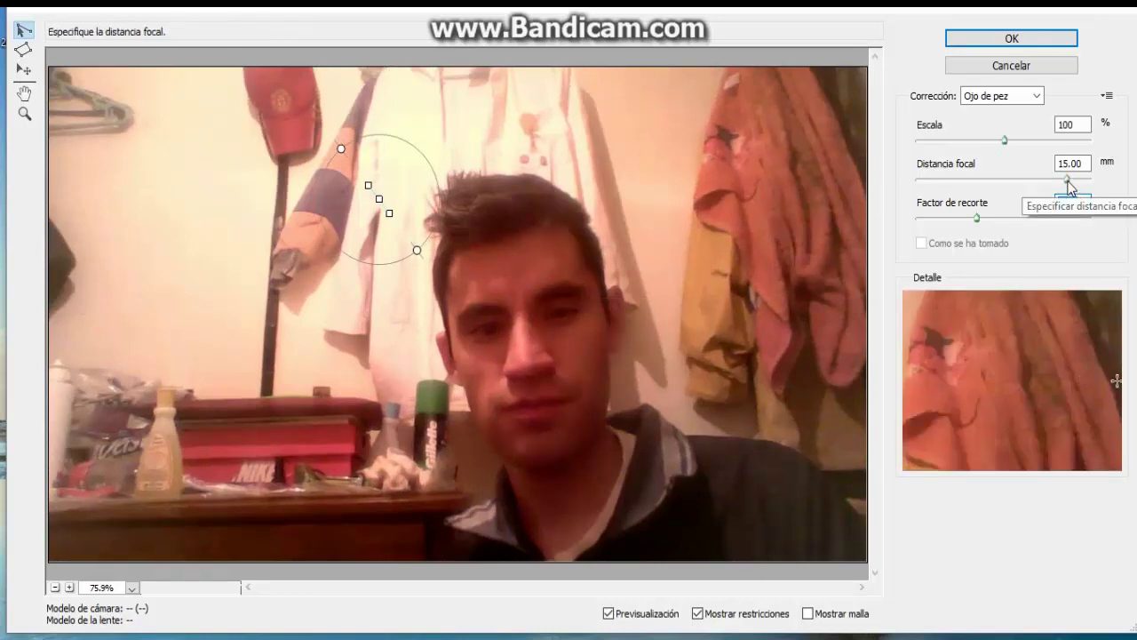
pyautogui.moveTo(1069, 185); pyautogui.dragTo(997, 175)
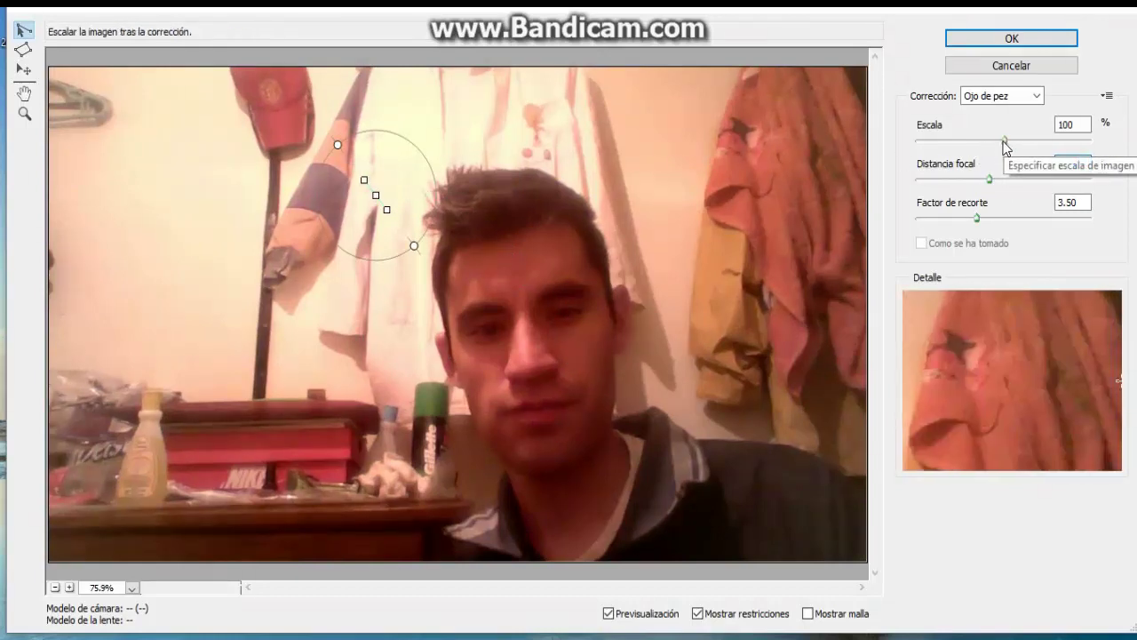
pyautogui.click(977, 67)
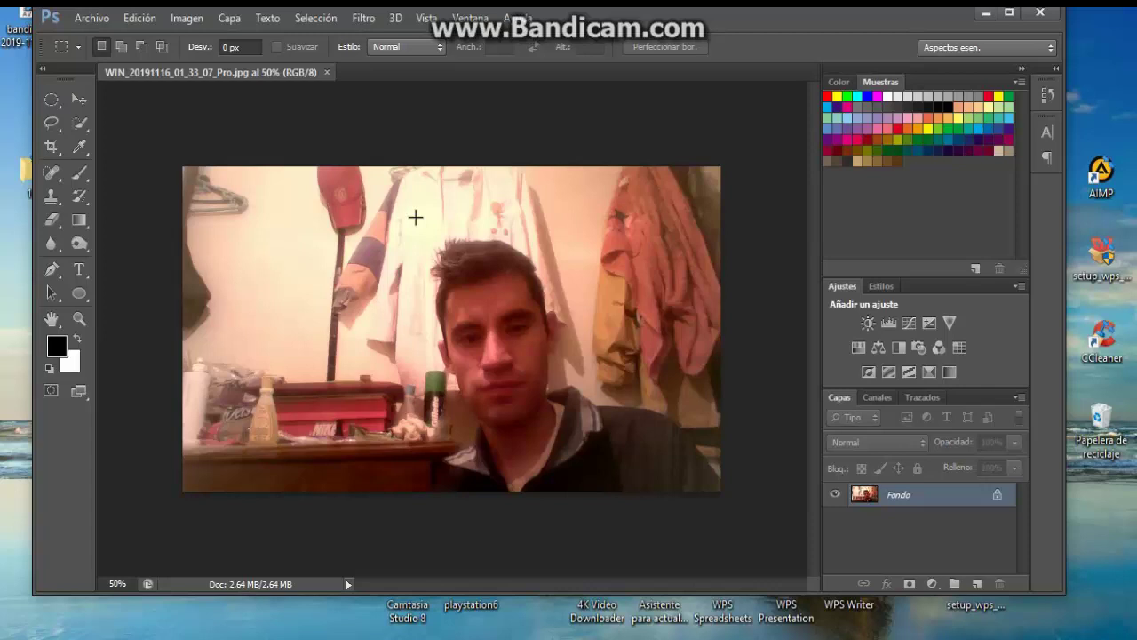
pyautogui.click(366, 23)
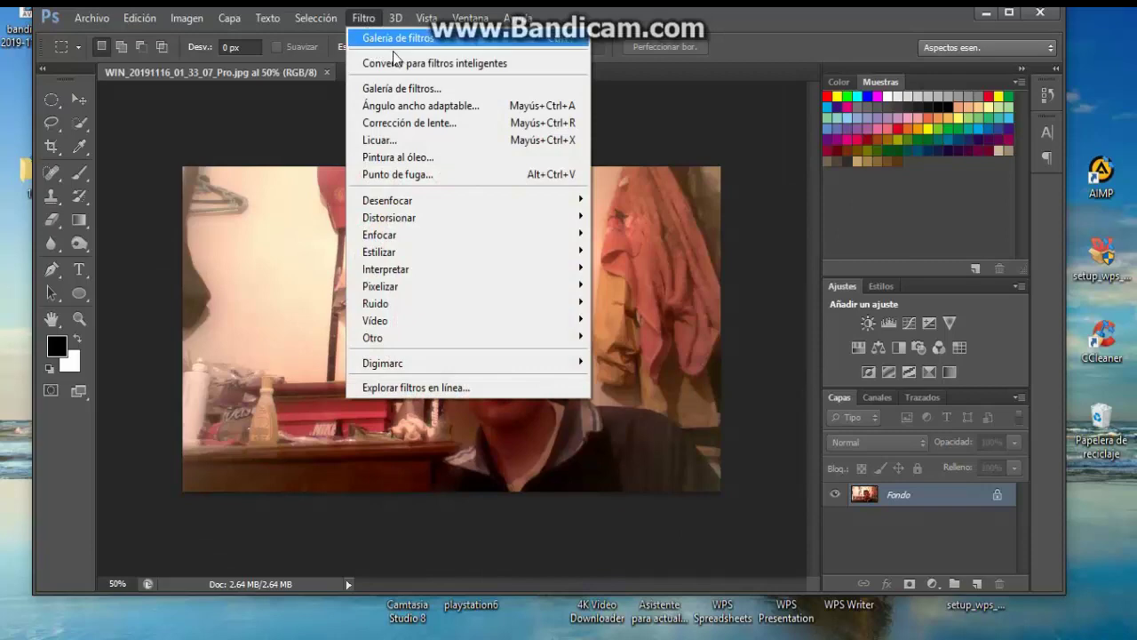
pyautogui.click(446, 128)
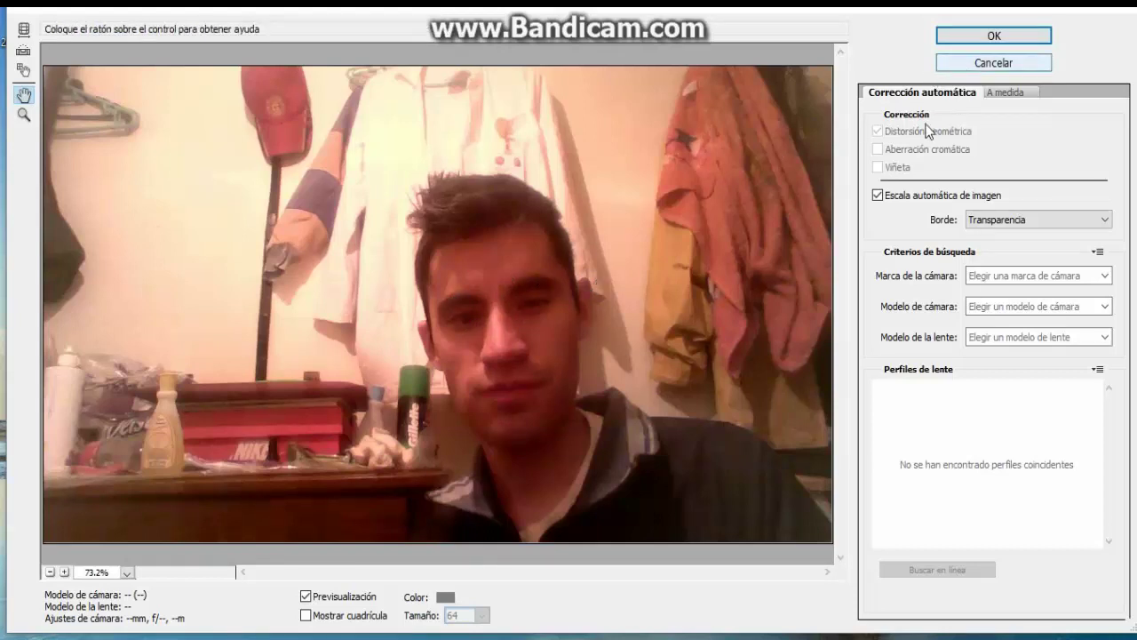
pyautogui.click(997, 222)
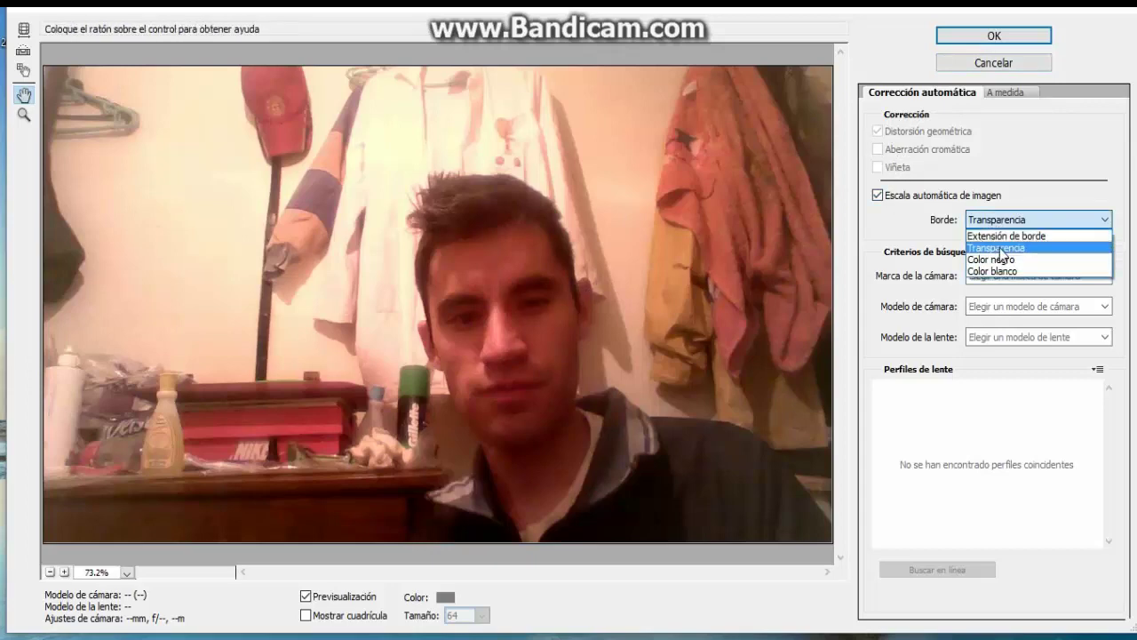
pyautogui.click(1009, 236)
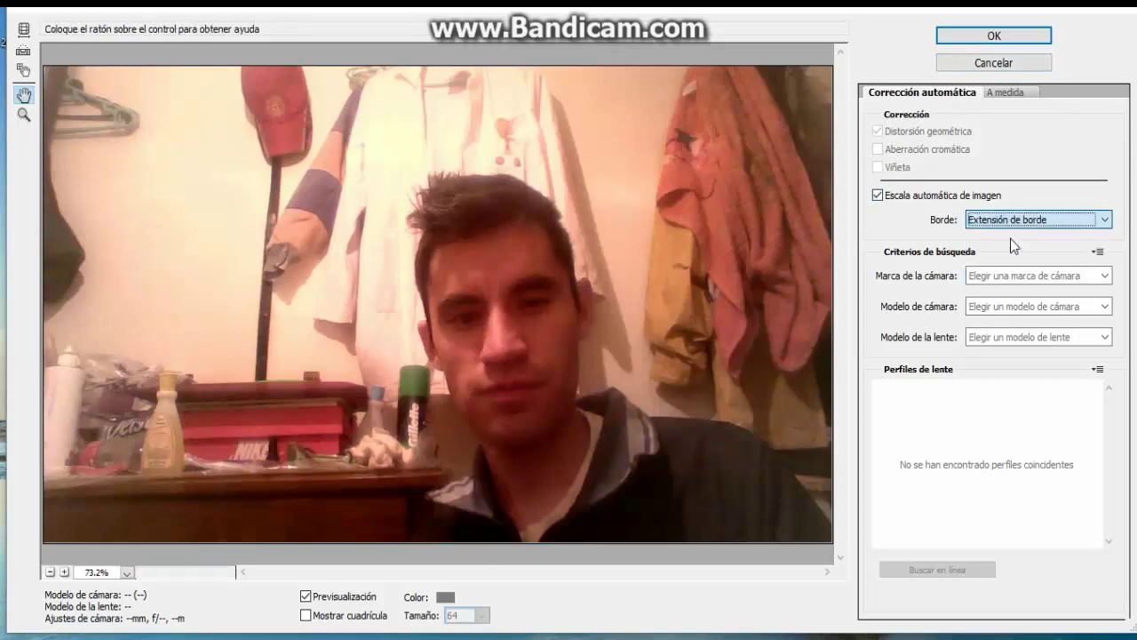
pyautogui.click(1009, 220)
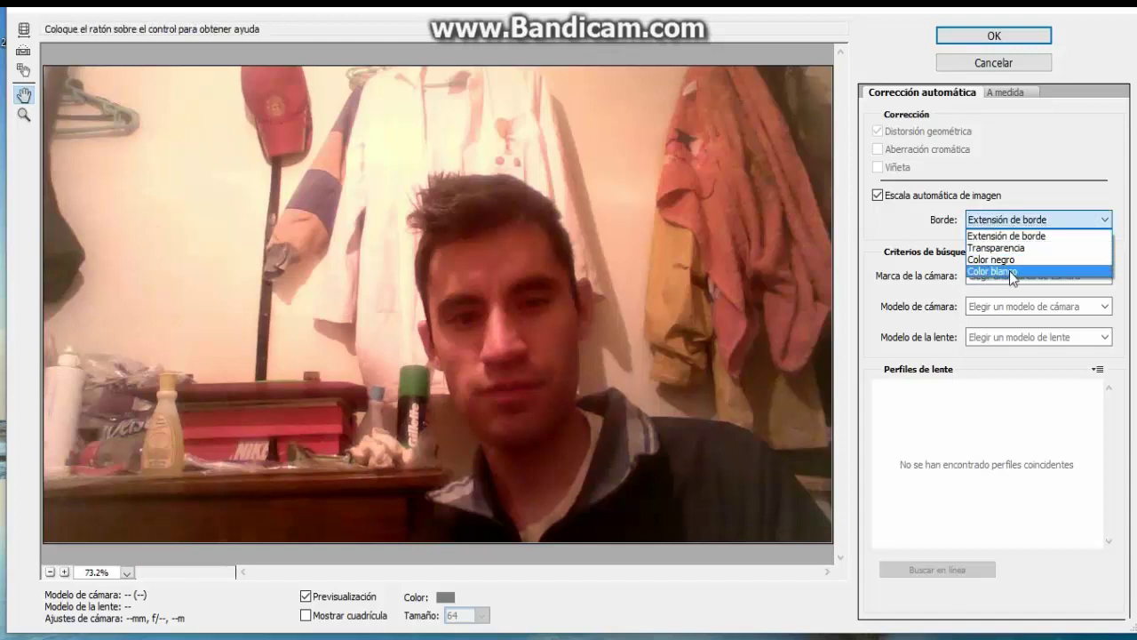
pyautogui.click(1000, 247)
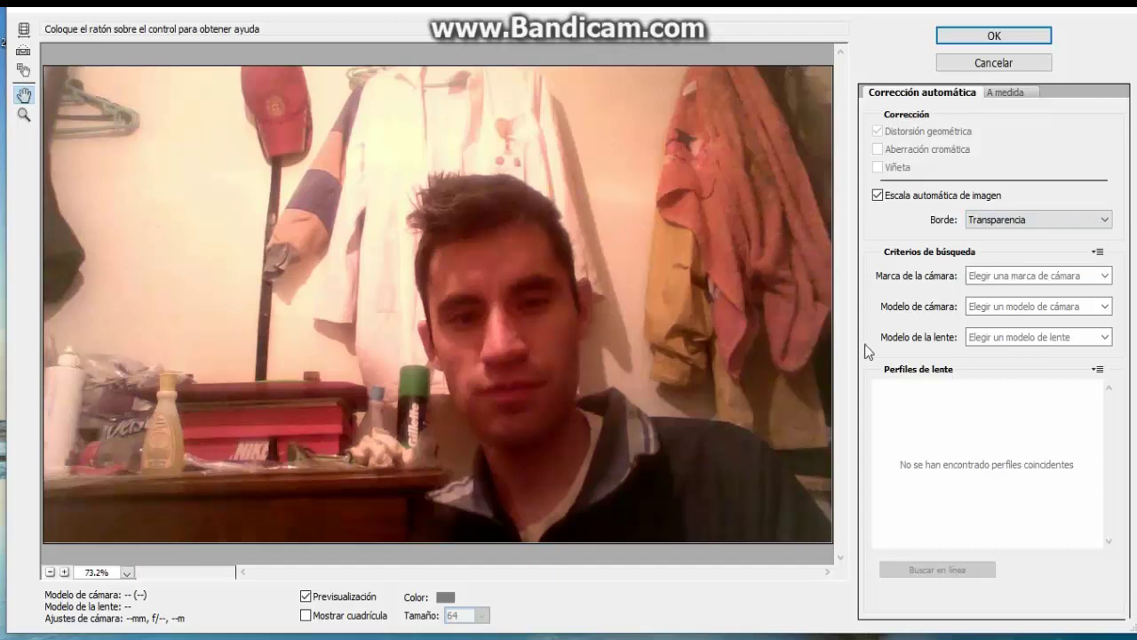
pyautogui.click(997, 91)
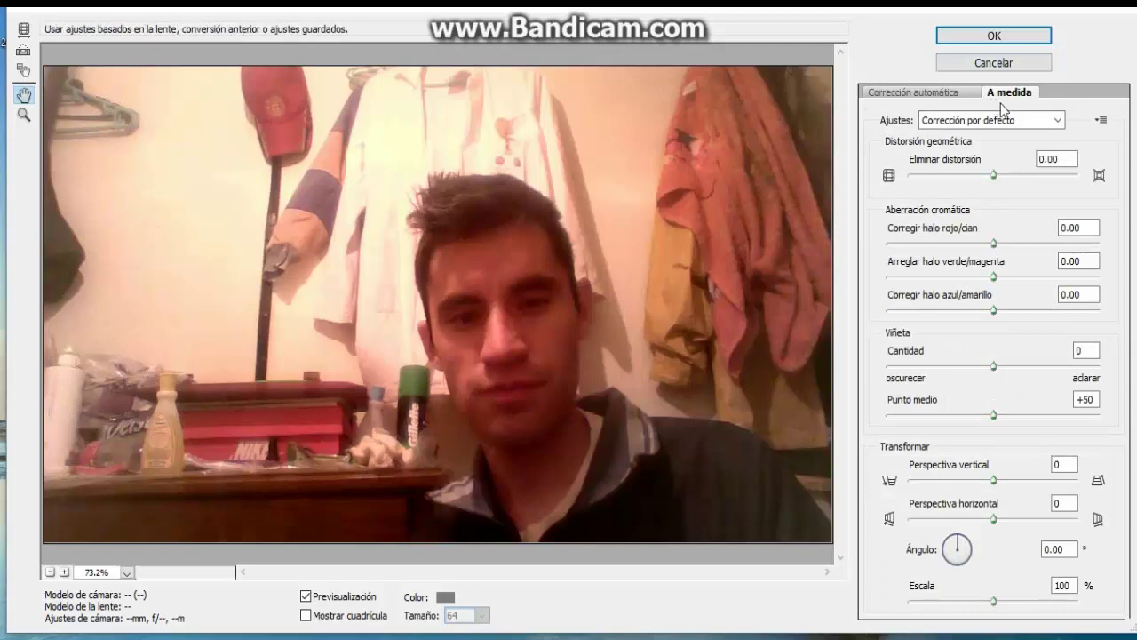
pyautogui.click(1011, 121)
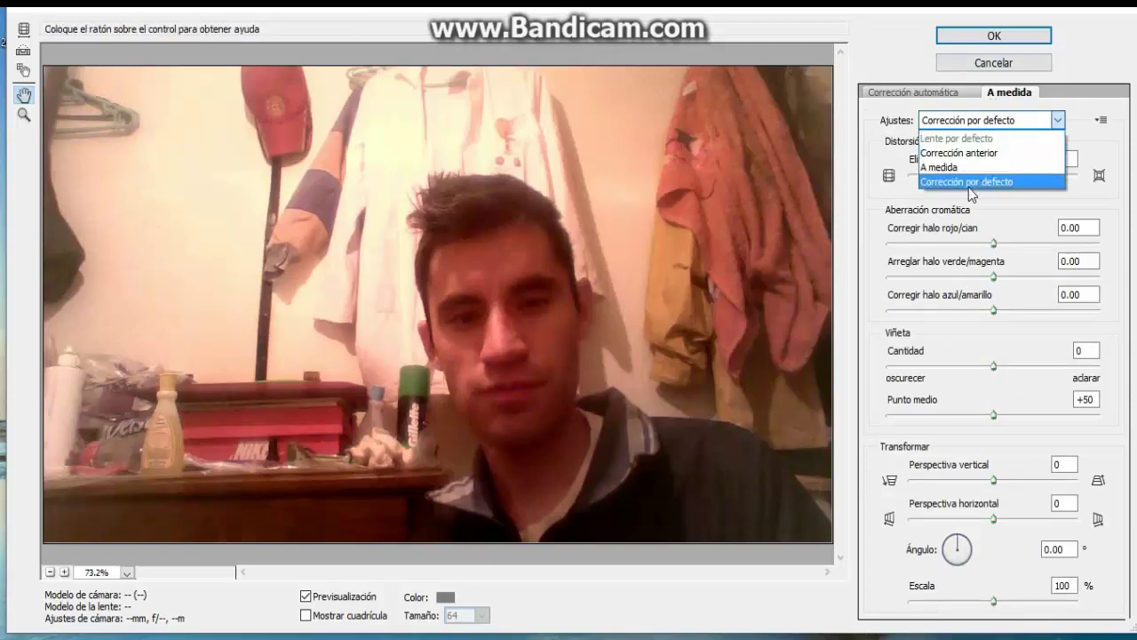
pyautogui.click(877, 193)
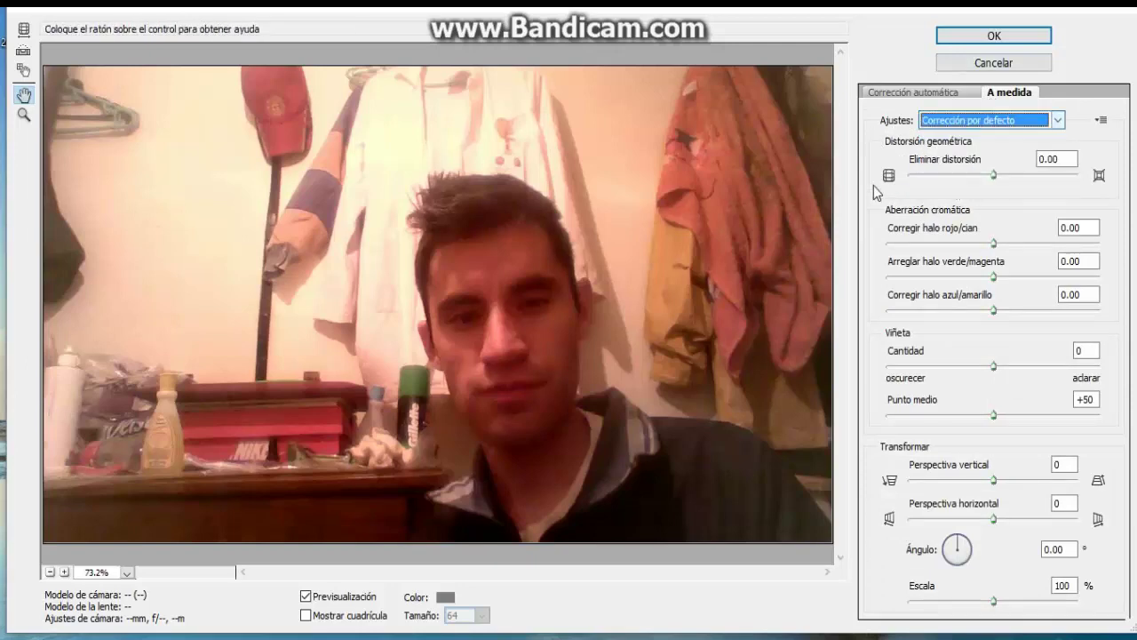
pyautogui.click(994, 63)
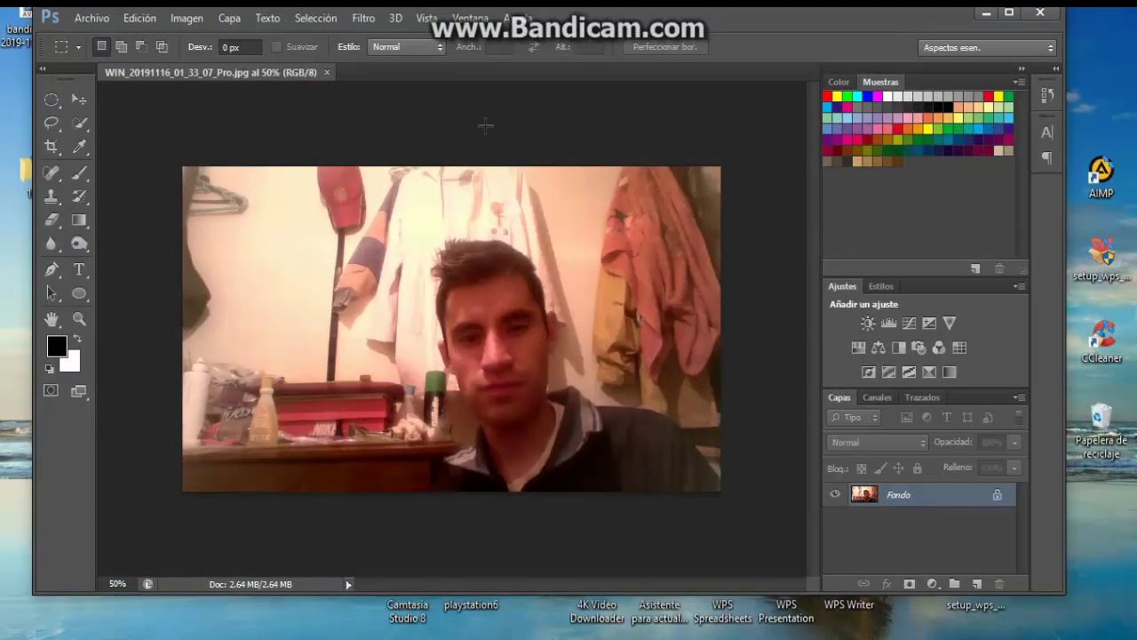
# Open Liquify and pucker the photo inward from all its edges
pyautogui.click(361, 22)
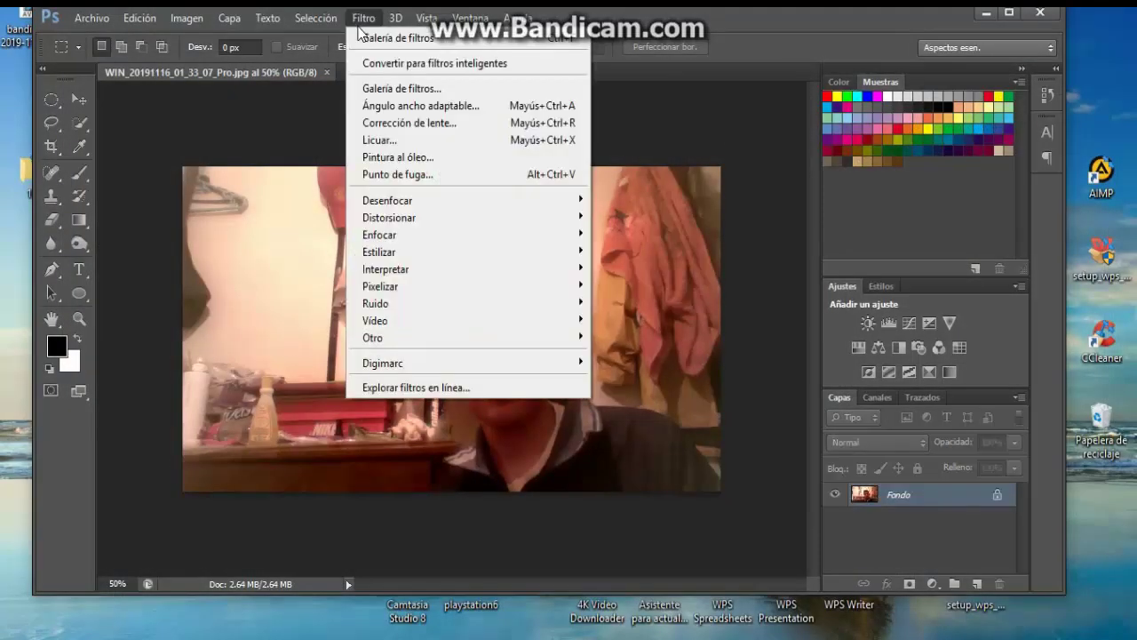
pyautogui.click(418, 144)
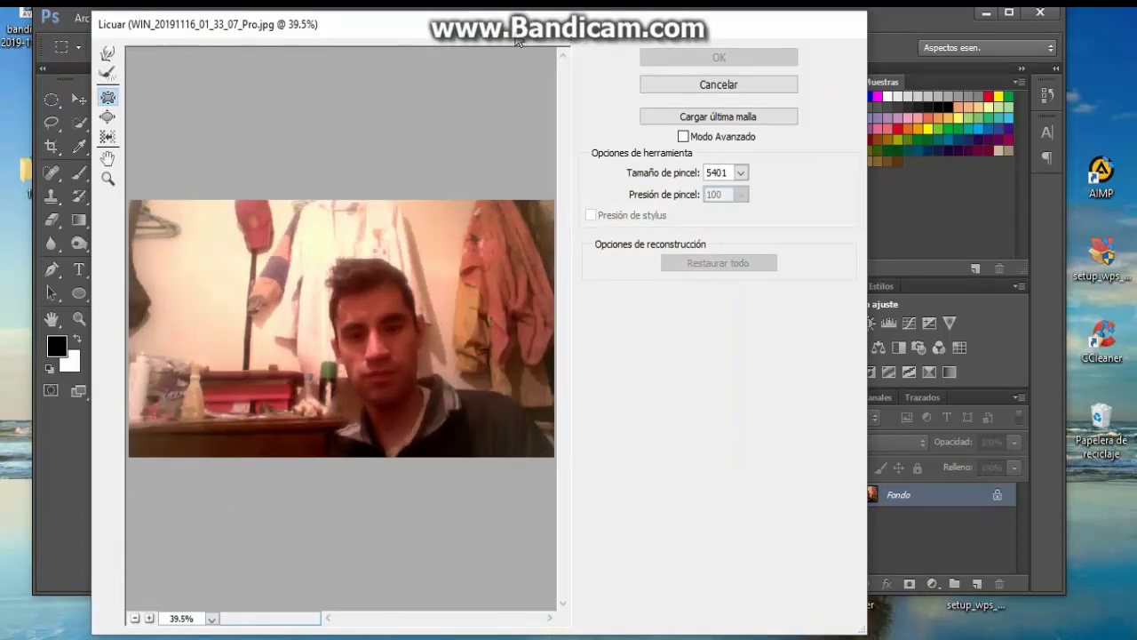
pyautogui.moveTo(518, 41); pyautogui.dragTo(545, 45)
pyautogui.moveTo(367, 323); pyautogui.dragTo(304, 302)
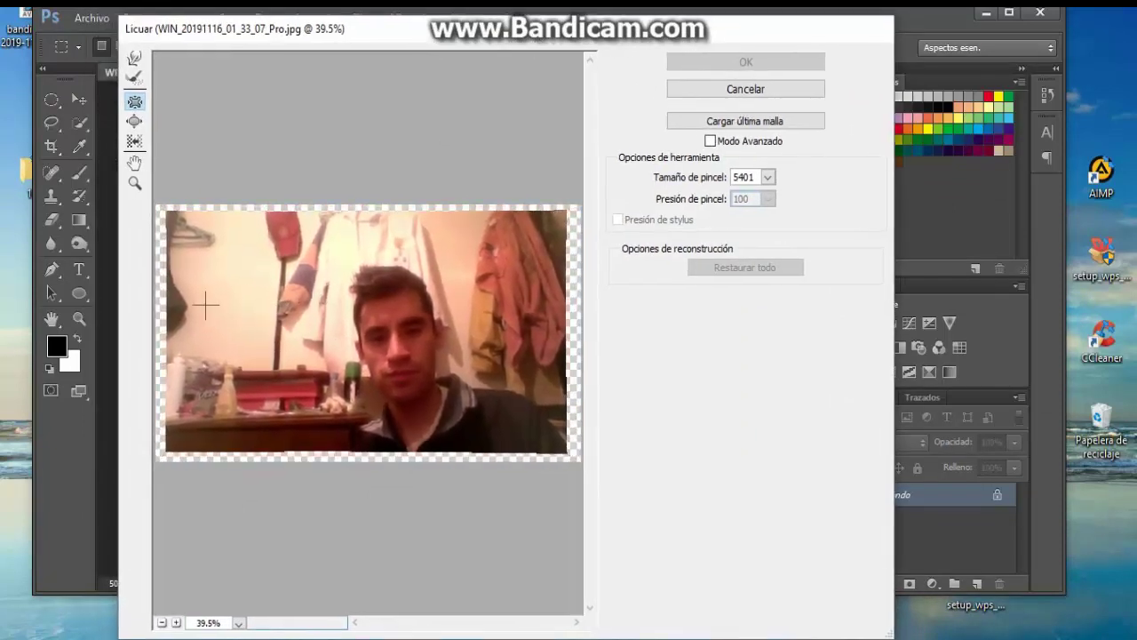
pyautogui.moveTo(303, 303); pyautogui.dragTo(297, 302)
pyautogui.moveTo(189, 226); pyautogui.dragTo(246, 282)
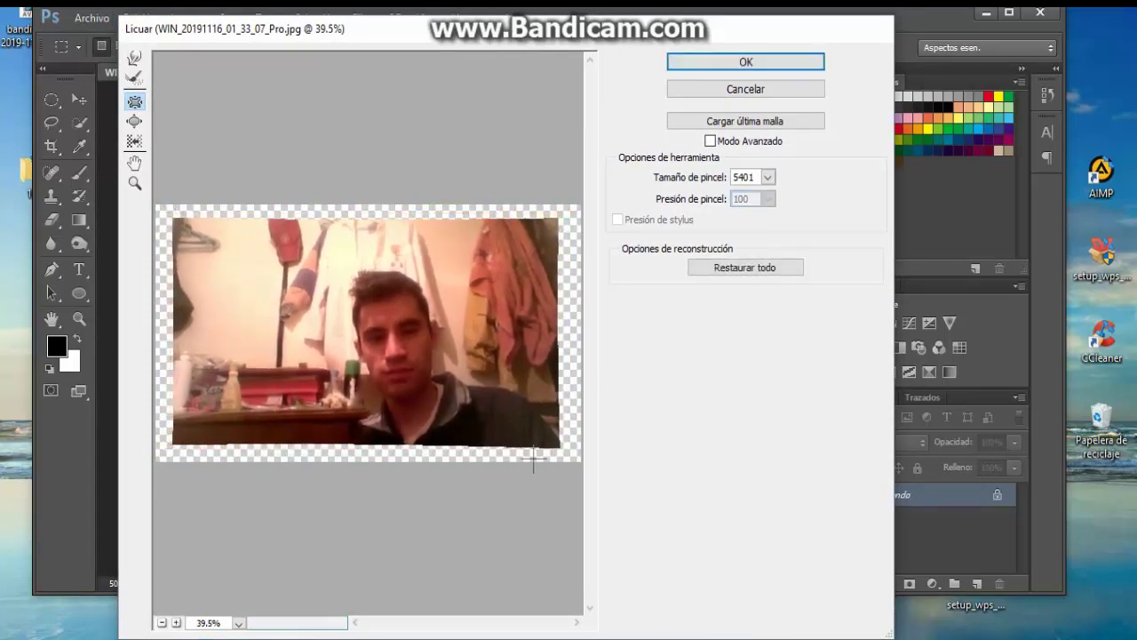
pyautogui.moveTo(479, 418); pyautogui.dragTo(388, 260)
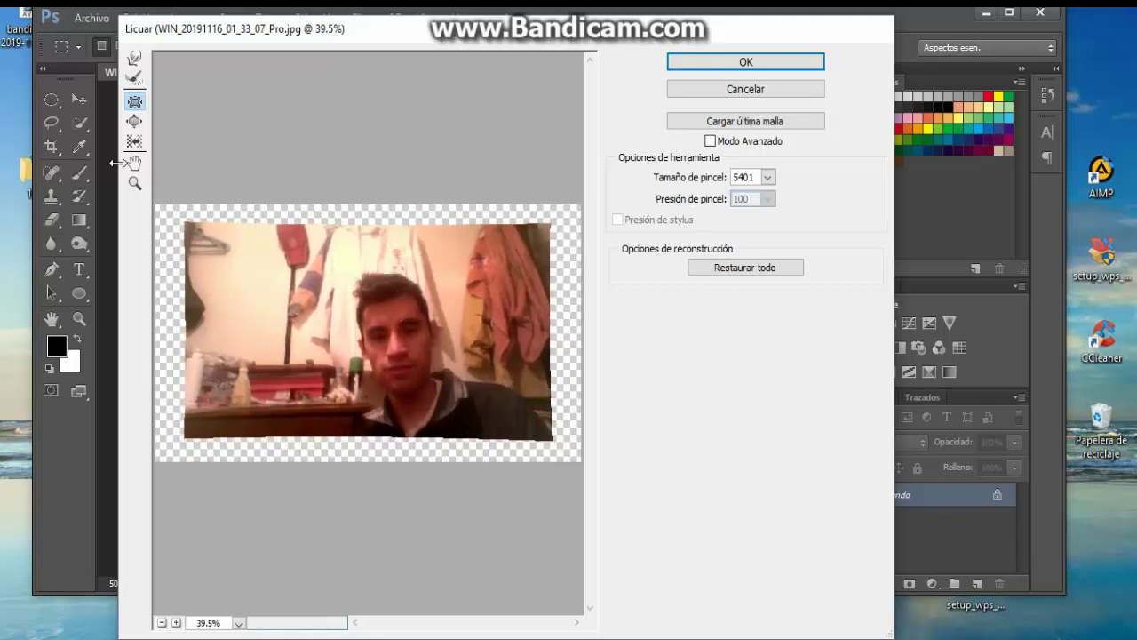
# Push the photo right and down with Forward Warp, partly reconstructing its edges
pyautogui.click(134, 58)
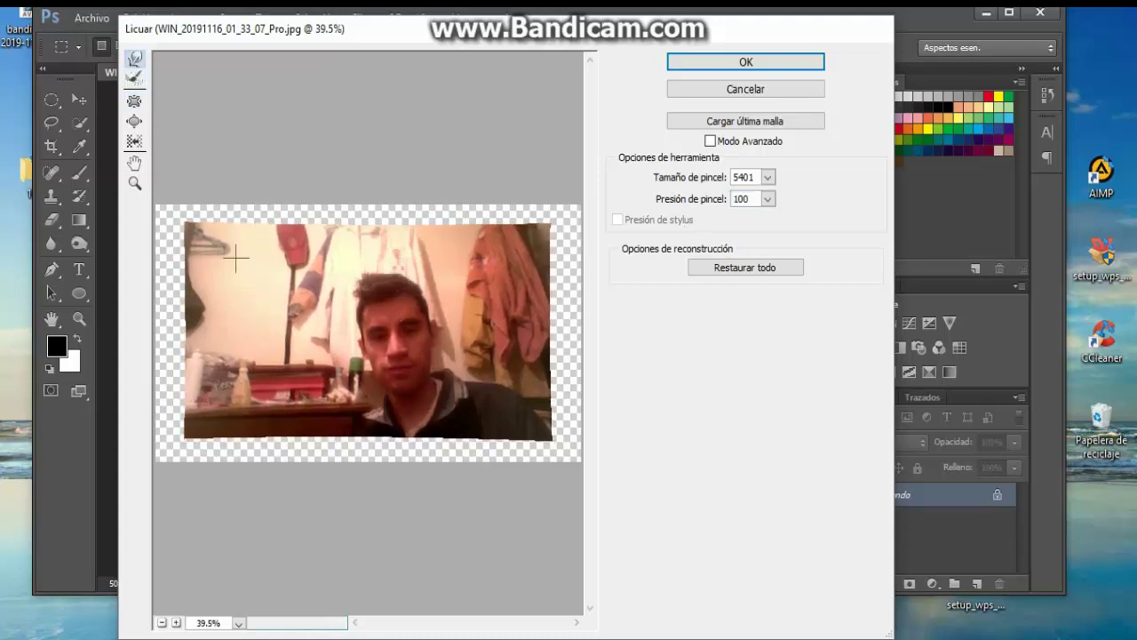
pyautogui.moveTo(235, 257)
pyautogui.mouseDown()
pyautogui.moveTo(321, 307)
pyautogui.moveTo(291, 241)
pyautogui.moveTo(257, 236)
pyautogui.moveTo(246, 257)
pyautogui.moveTo(219, 241)
pyautogui.moveTo(246, 223)
pyautogui.moveTo(405, 384)
pyautogui.mouseUp()
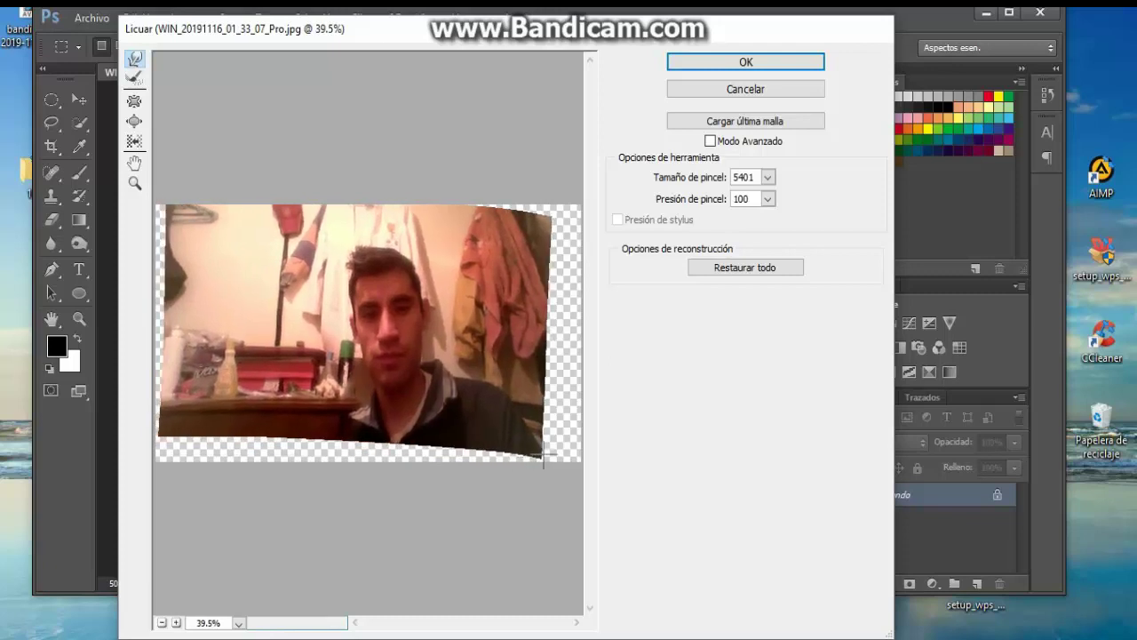
pyautogui.moveTo(543, 456); pyautogui.dragTo(400, 338)
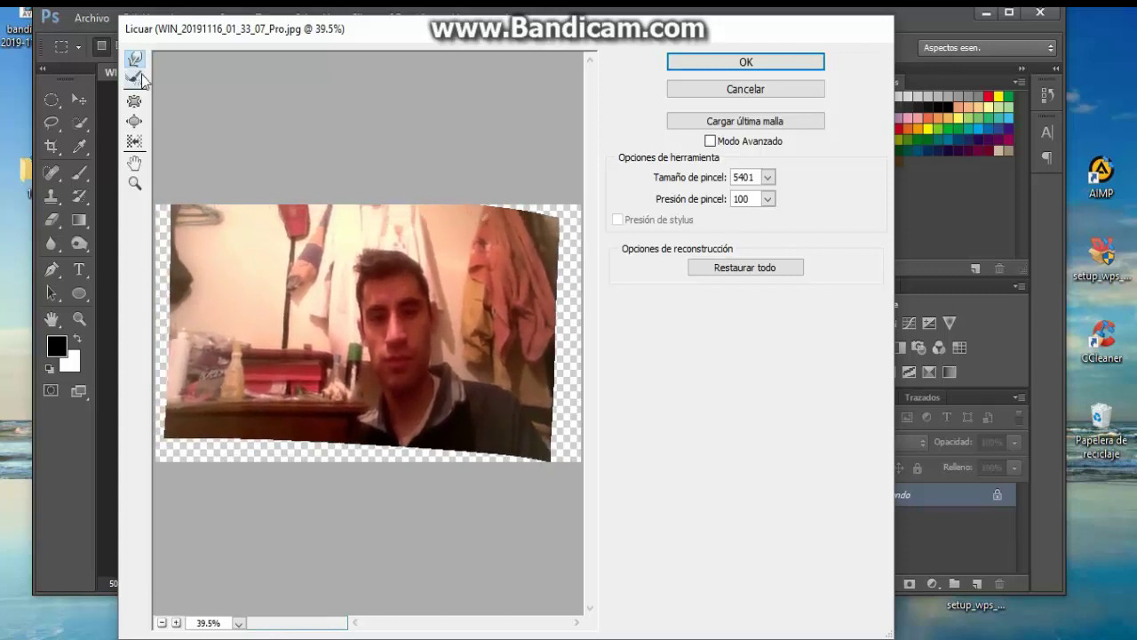
pyautogui.click(137, 78)
pyautogui.moveTo(511, 440); pyautogui.dragTo(531, 435)
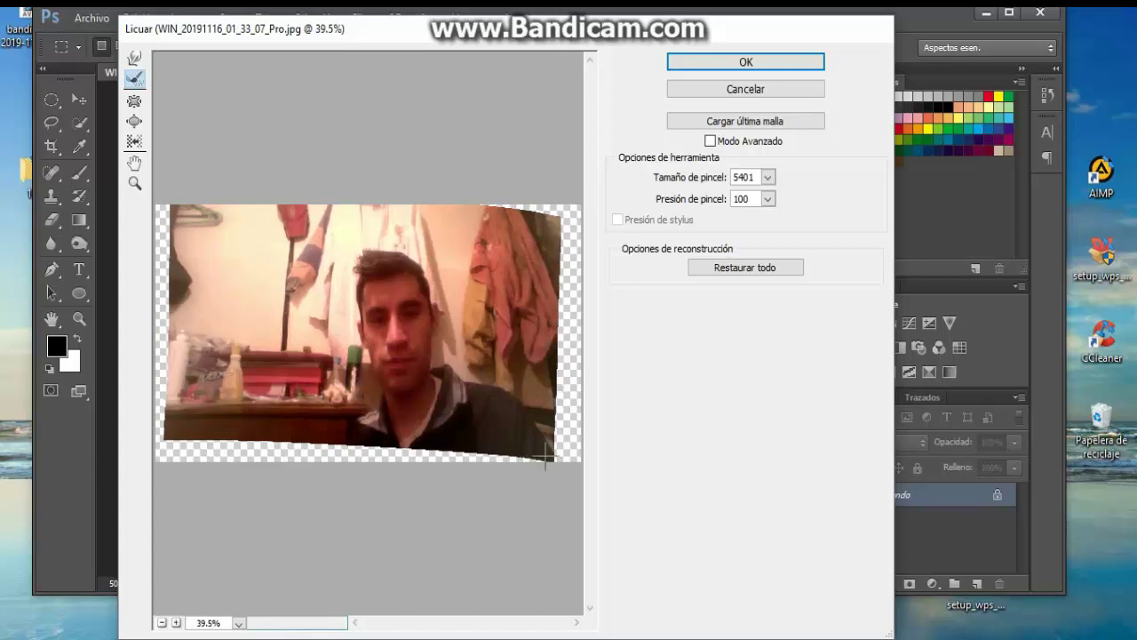
pyautogui.moveTo(303, 305); pyautogui.dragTo(345, 351)
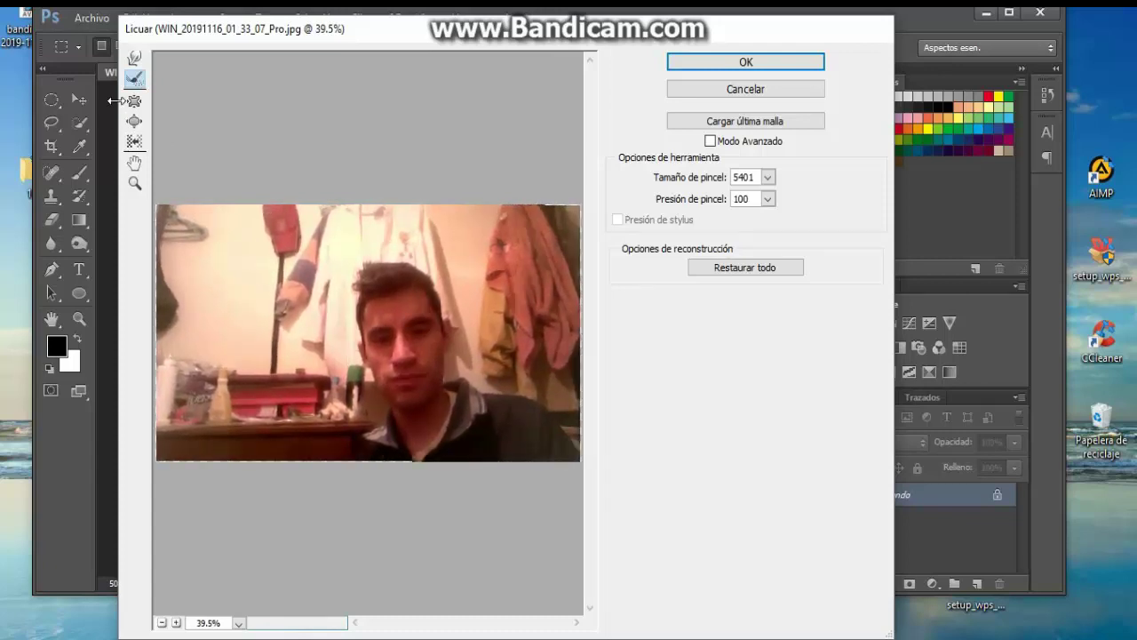
pyautogui.click(135, 59)
pyautogui.moveTo(277, 235)
pyautogui.mouseDown()
pyautogui.moveTo(331, 267)
pyautogui.moveTo(190, 261)
pyautogui.moveTo(297, 107)
pyautogui.moveTo(239, 122)
pyautogui.moveTo(283, 215)
pyautogui.moveTo(278, 235)
pyautogui.mouseUp()
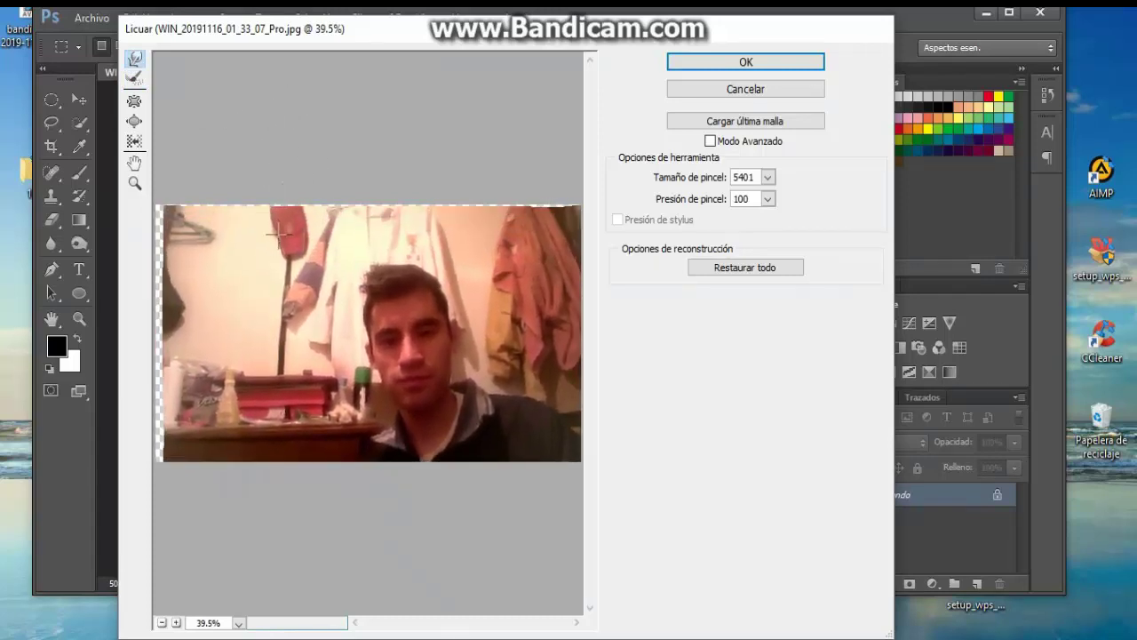
# Pucker, bloat and forward-warp the photo, pushing it up and left
pyautogui.click(134, 101)
pyautogui.moveTo(477, 233); pyautogui.dragTo(320, 304)
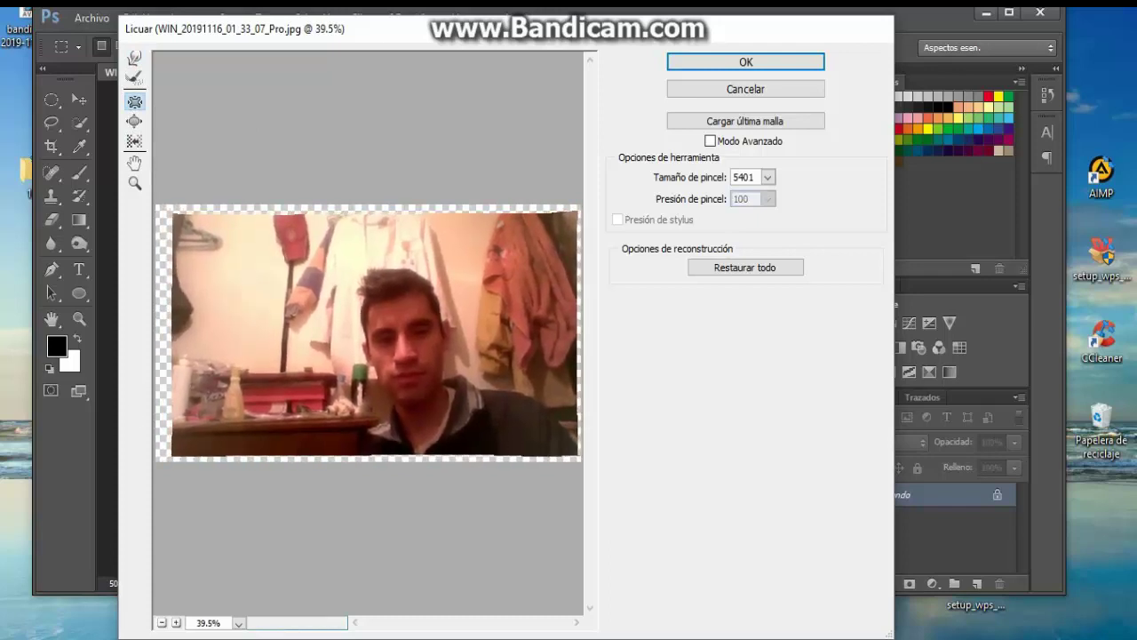
pyautogui.click(134, 121)
pyautogui.moveTo(272, 260); pyautogui.dragTo(384, 282)
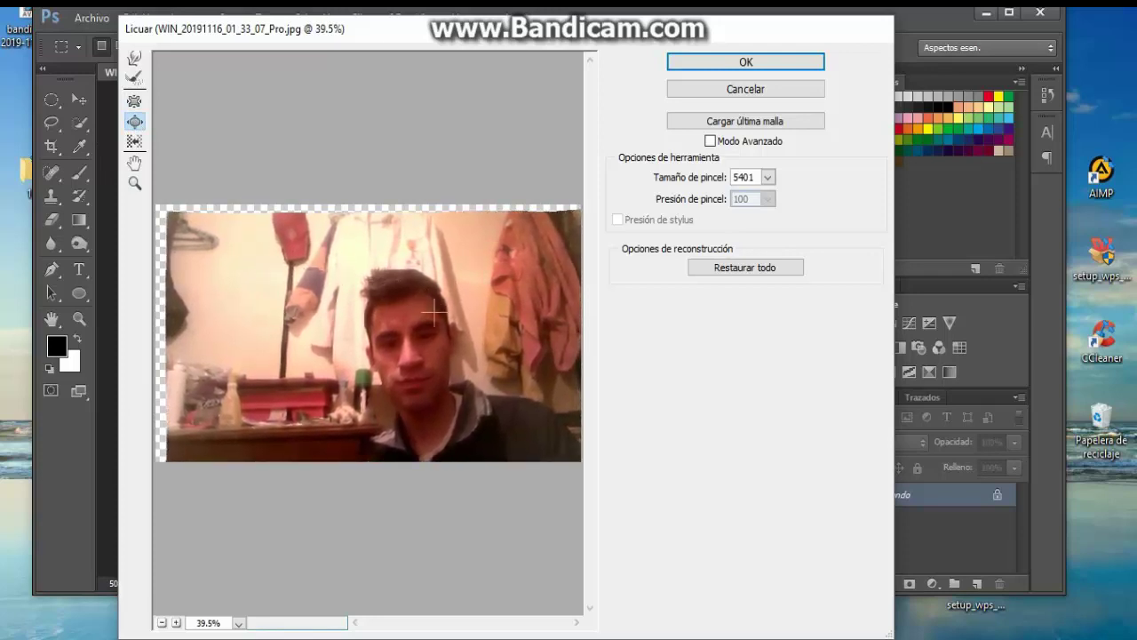
pyautogui.click(134, 58)
pyautogui.moveTo(443, 352)
pyautogui.mouseDown()
pyautogui.moveTo(299, 300)
pyautogui.moveTo(393, 316)
pyautogui.mouseUp()
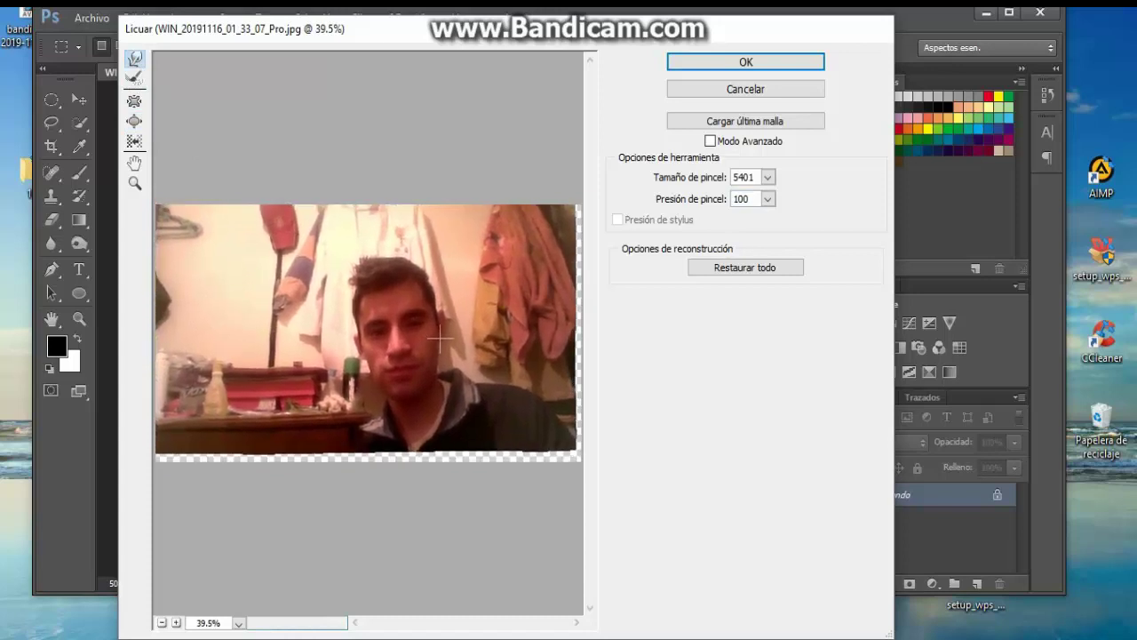
# Warp the photo up-right and down with another distortion tool, then push it back left
pyautogui.click(134, 142)
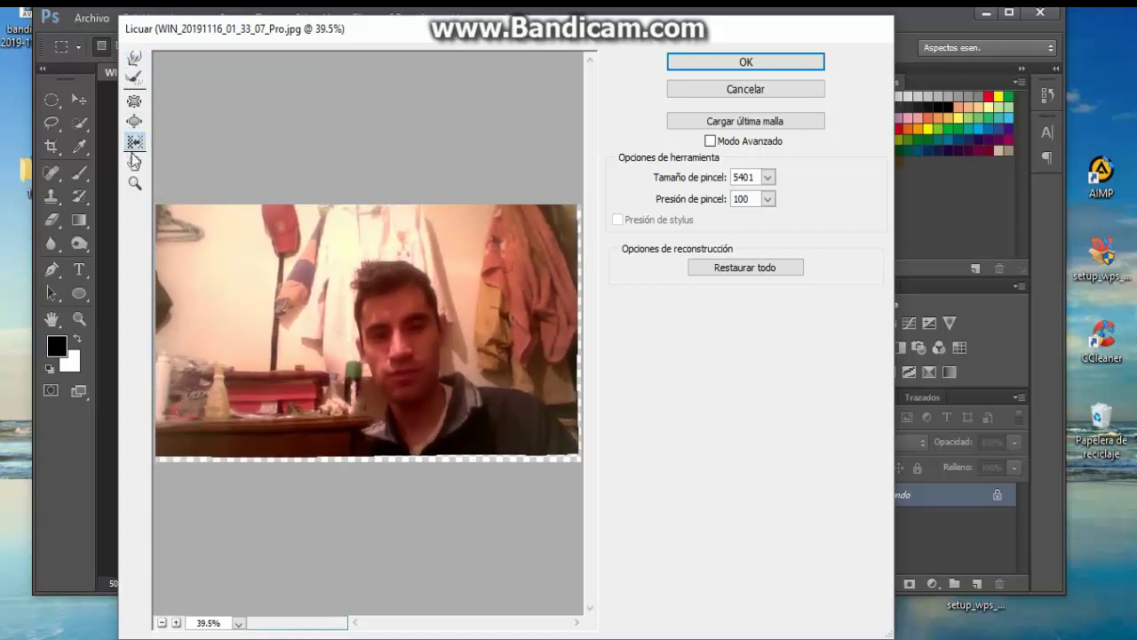
pyautogui.moveTo(238, 272)
pyautogui.mouseDown()
pyautogui.moveTo(338, 405)
pyautogui.moveTo(280, 262)
pyautogui.moveTo(344, 279)
pyautogui.mouseUp()
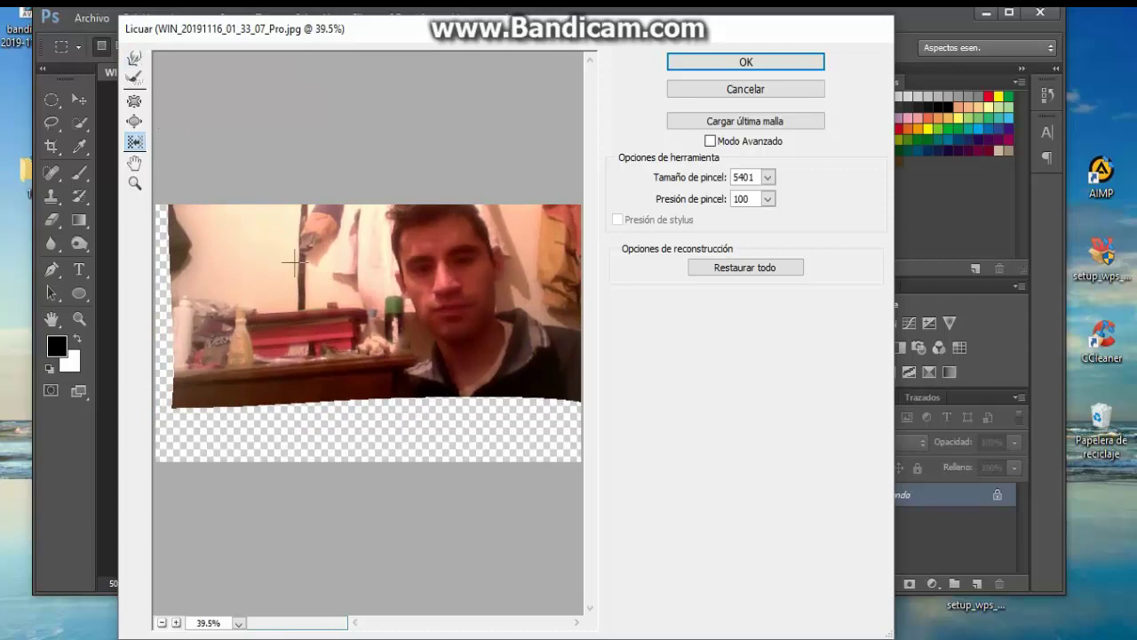
pyautogui.moveTo(421, 334); pyautogui.dragTo(379, 388)
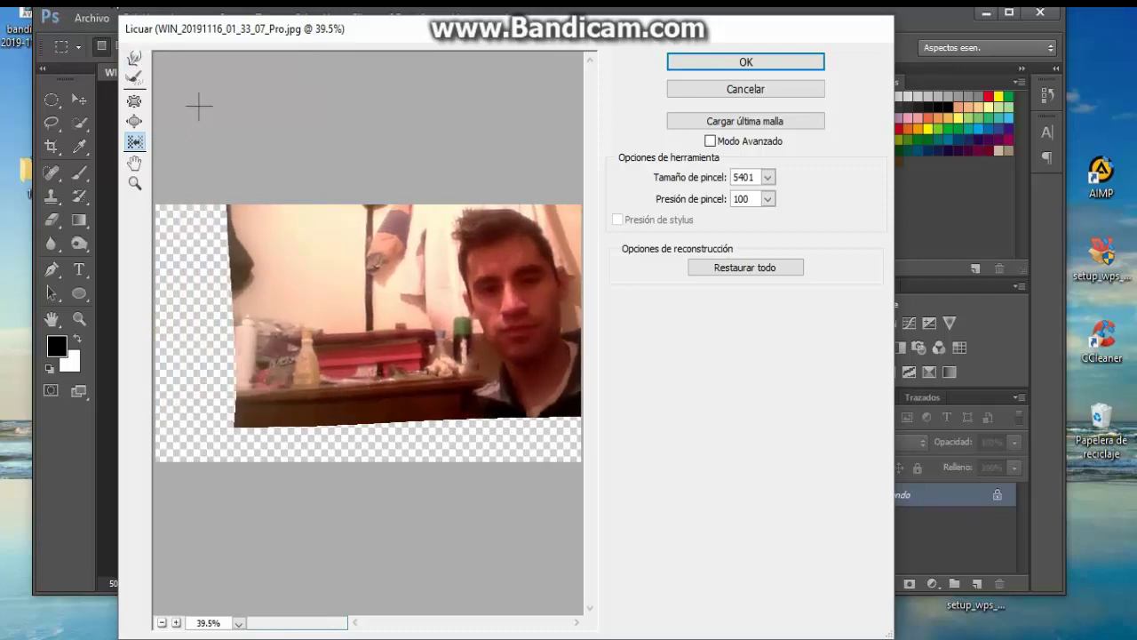
pyautogui.click(138, 60)
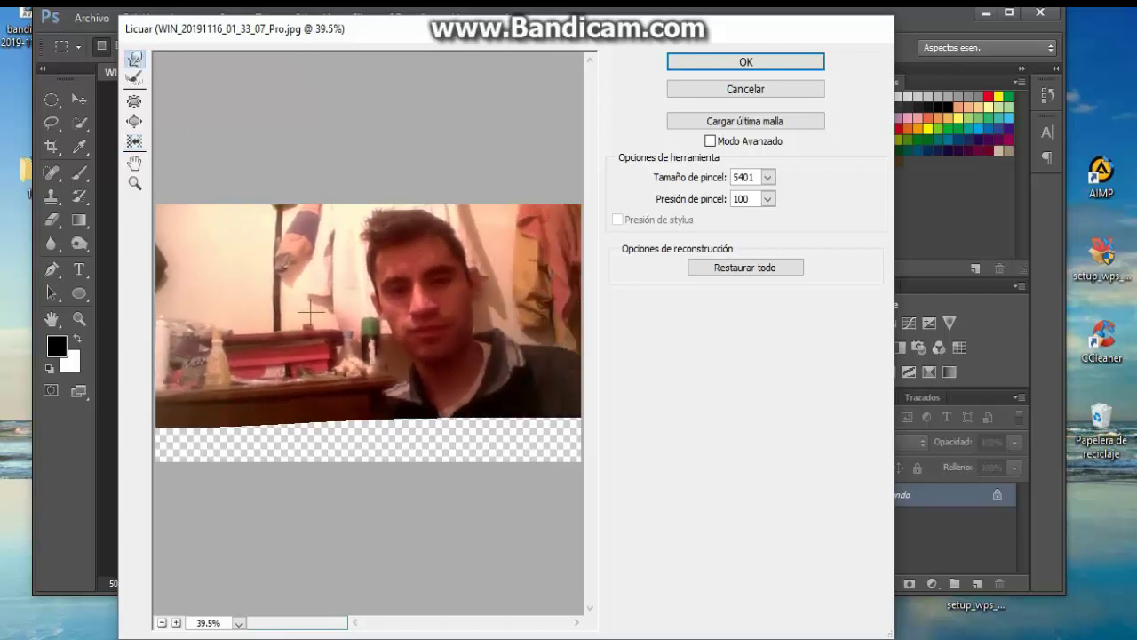
pyautogui.moveTo(365, 362)
pyautogui.mouseDown()
pyautogui.moveTo(194, 425)
pyautogui.moveTo(264, 472)
pyautogui.moveTo(203, 383)
pyautogui.moveTo(190, 471)
pyautogui.moveTo(267, 379)
pyautogui.moveTo(321, 356)
pyautogui.mouseUp()
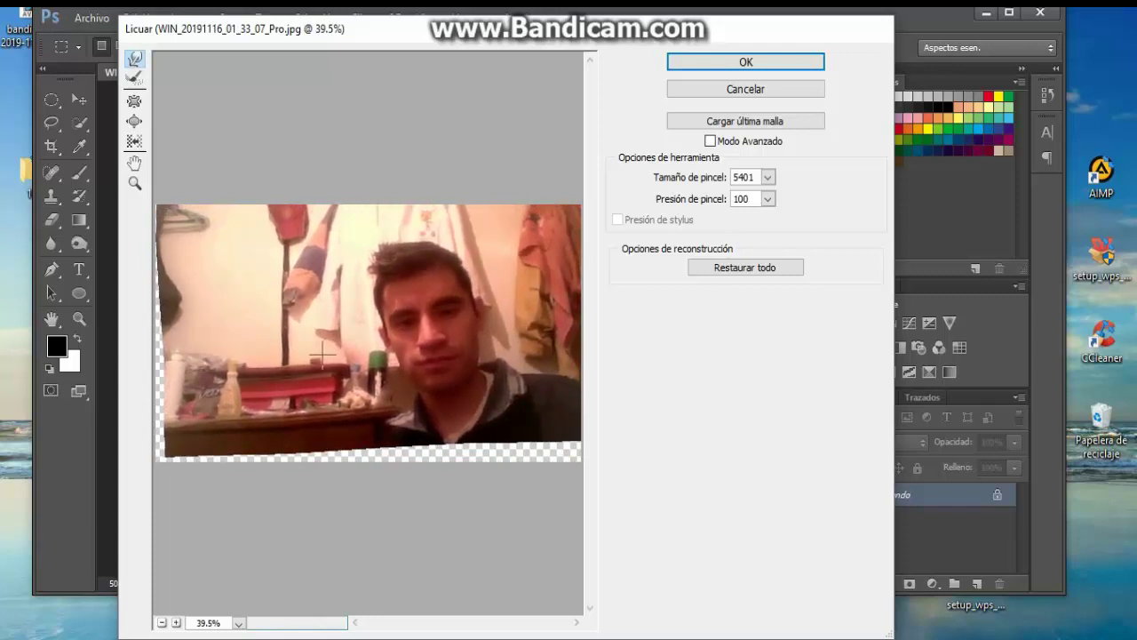
pyautogui.click(135, 163)
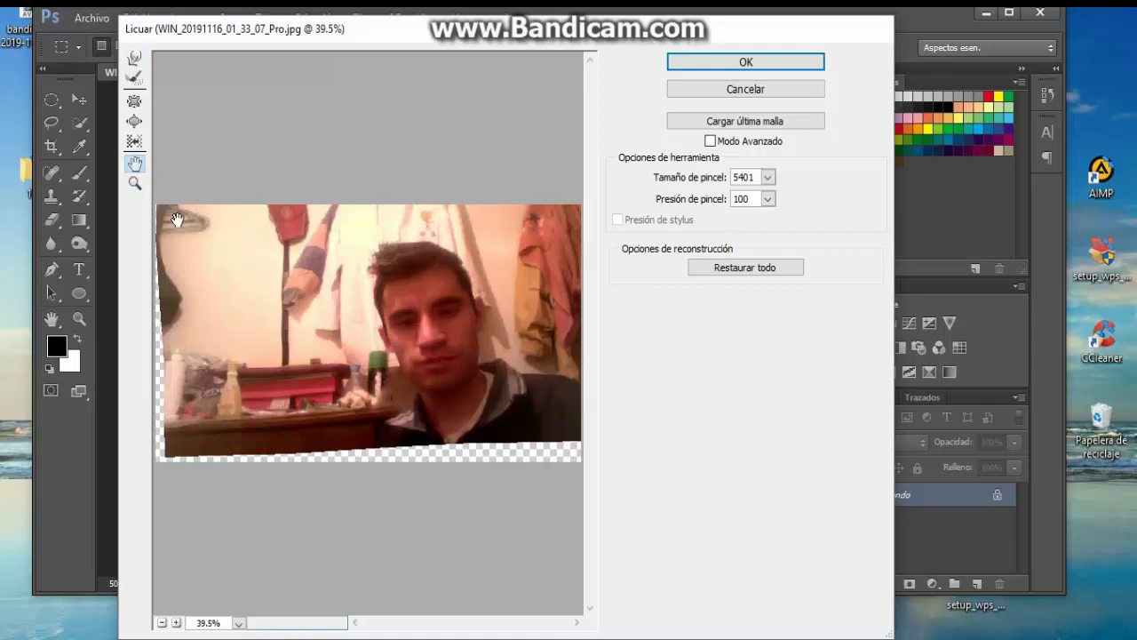
pyautogui.click(135, 183)
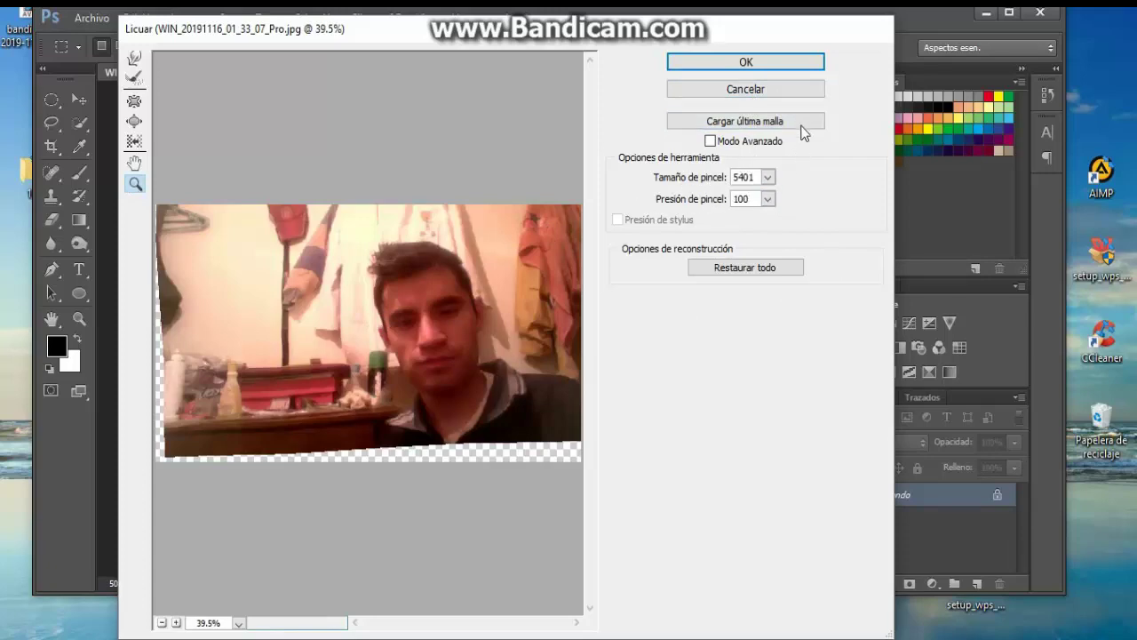
# Discard the Liquify distortion and open Oil Paint (stylization 4, cleanliness 2.3, scale 0.8)
pyautogui.click(745, 91)
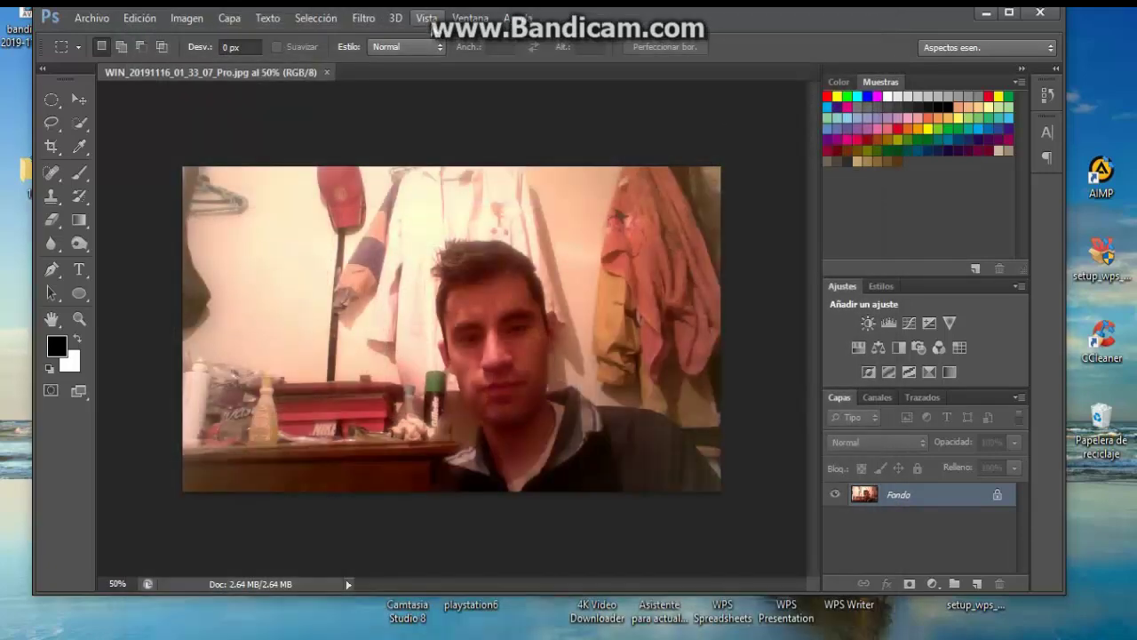
pyautogui.click(365, 17)
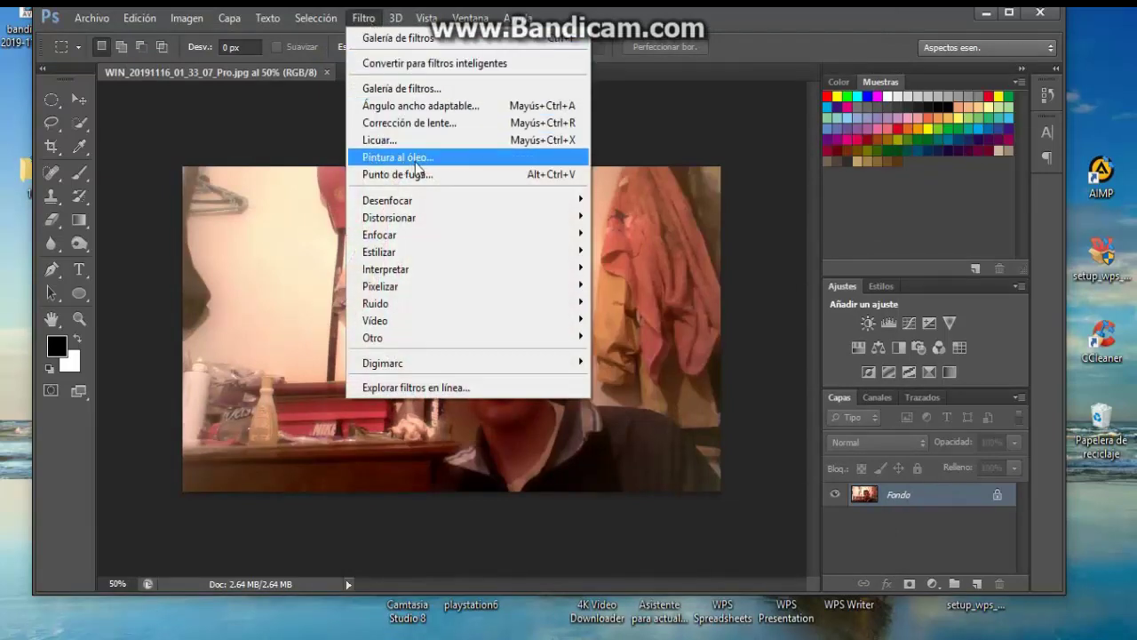
pyautogui.click(415, 162)
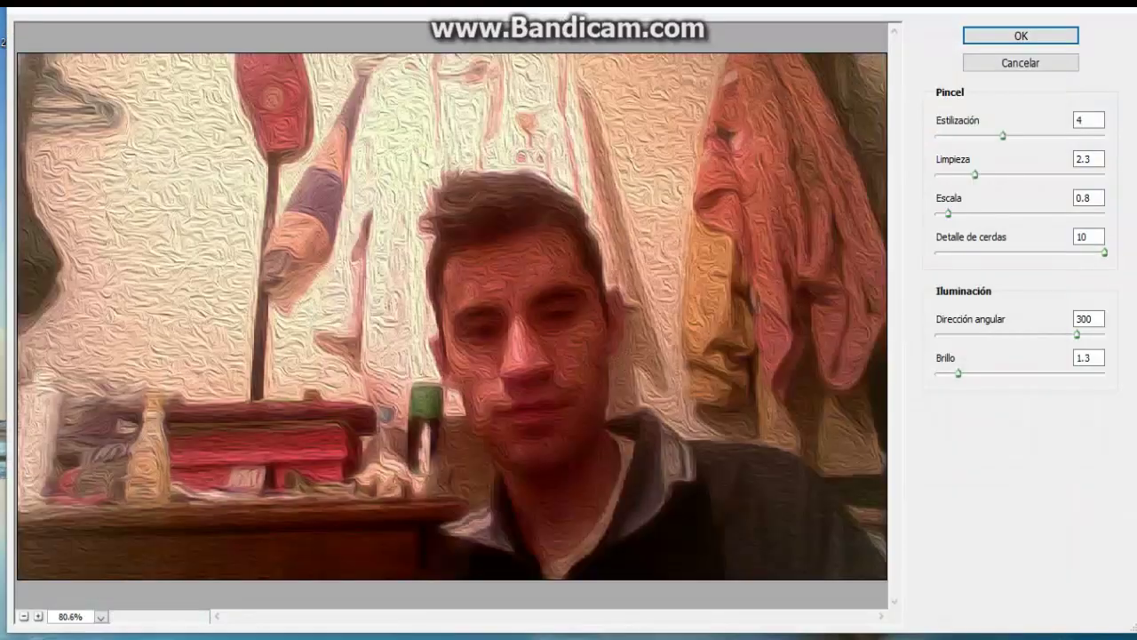
# Preview Oil Paint at stylization 7.82, cleanliness 5.6, brightness 0.05, then cancel it
pyautogui.press('Return')
pyautogui.moveTo(1001, 134); pyautogui.dragTo(1070, 167)
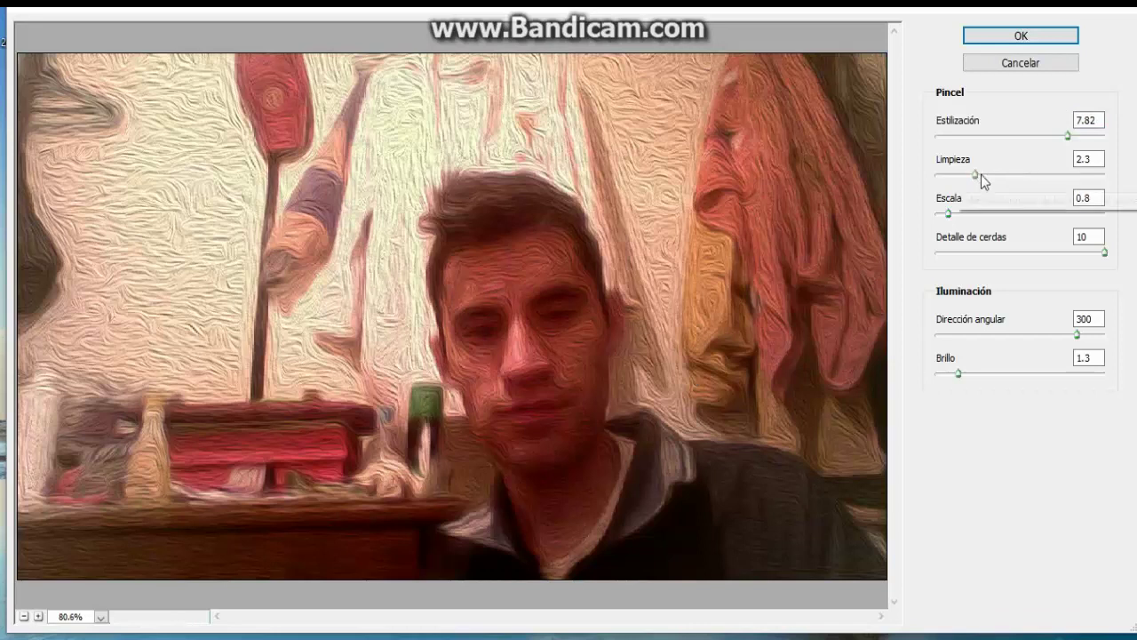
pyautogui.moveTo(981, 175); pyautogui.dragTo(1030, 184)
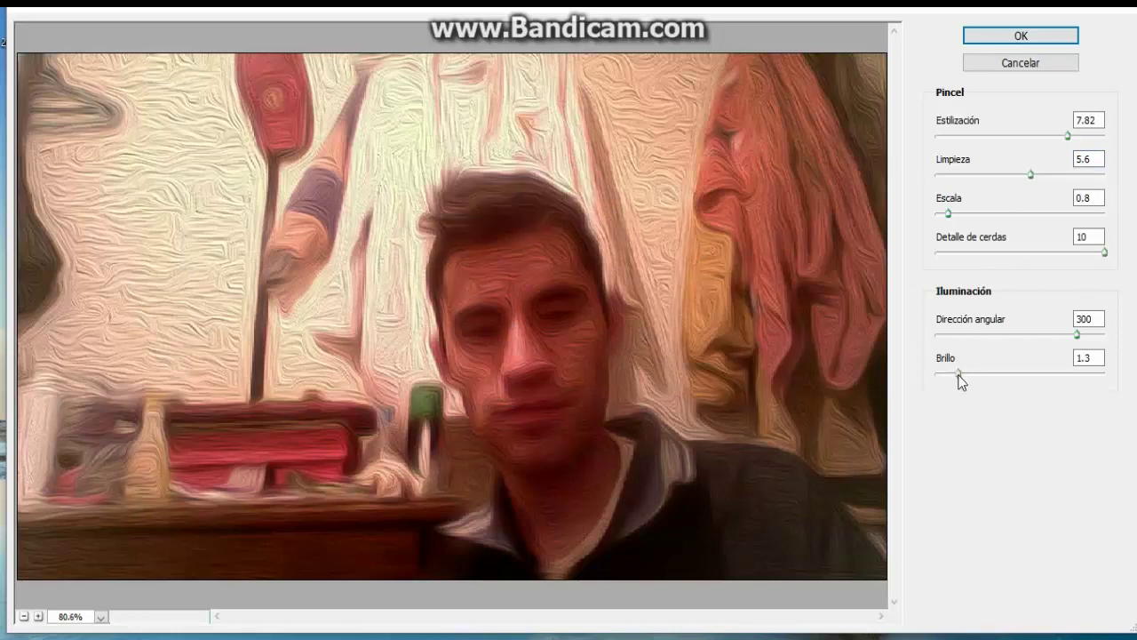
pyautogui.moveTo(981, 377)
pyautogui.mouseDown()
pyautogui.moveTo(994, 382)
pyautogui.moveTo(939, 378)
pyautogui.mouseUp()
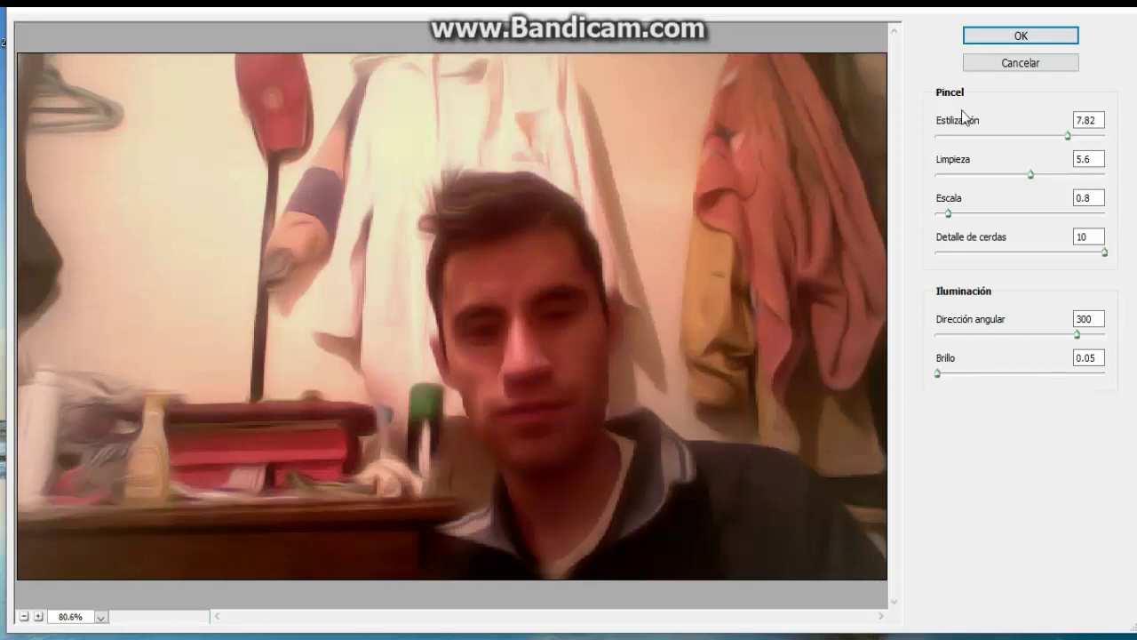
pyautogui.click(1005, 64)
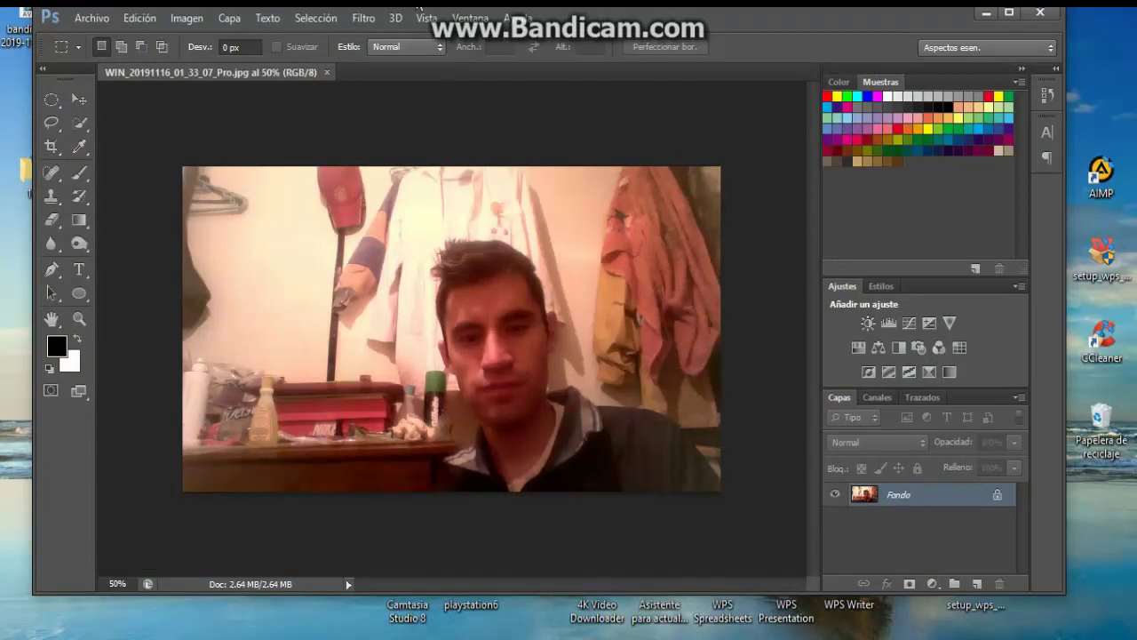
# Open Vanishing Point, place three plane corners on the forehead, then delete the unfinished nodes
pyautogui.click(374, 21)
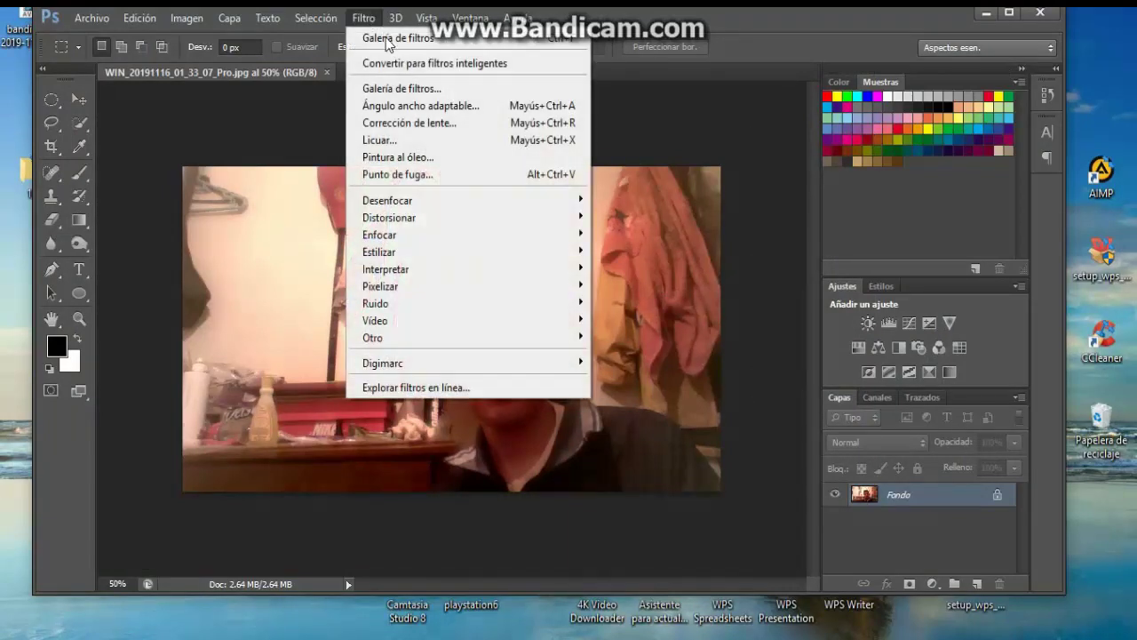
pyautogui.click(427, 184)
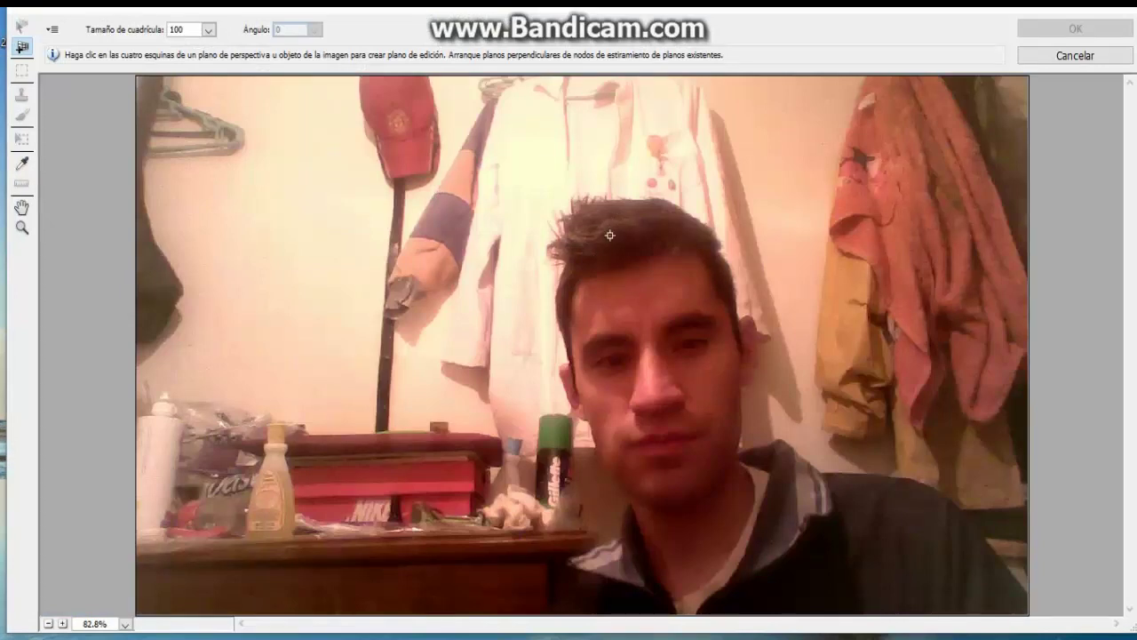
pyautogui.click(579, 285)
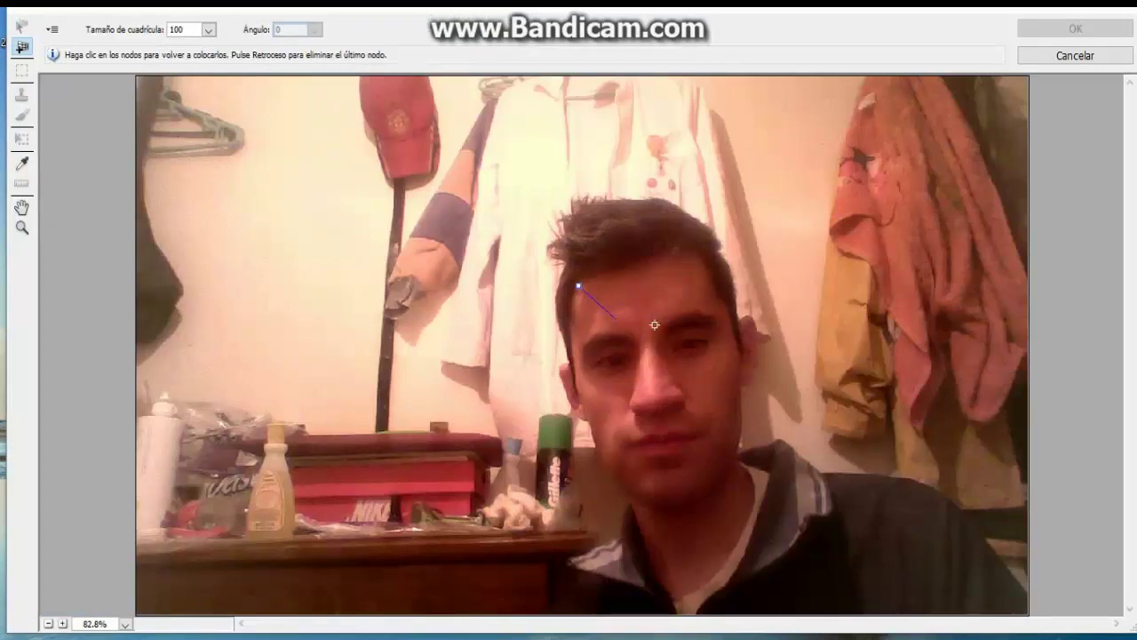
pyautogui.click(667, 246)
pyautogui.click(578, 299)
pyautogui.press('BackSpace')
pyautogui.press('BackSpace')
pyautogui.press('BackSpace')
# Cancel Vanishing Point, try moving the locked photo layer, then open the Desenfocar blur submenu
pyautogui.click(1086, 58)
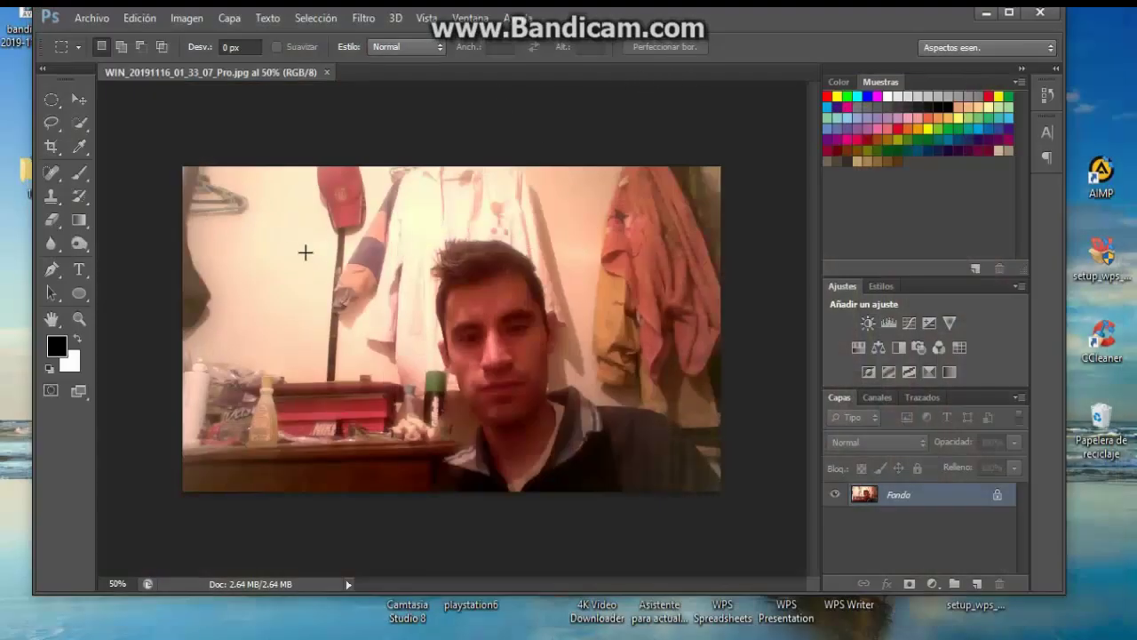
pyautogui.click(79, 100)
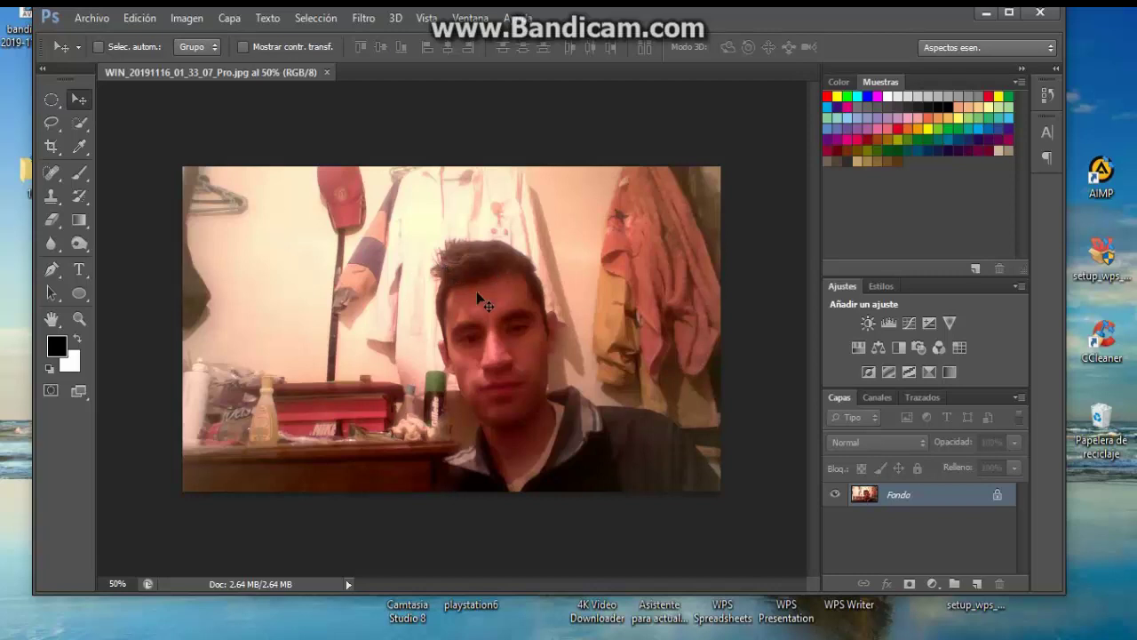
pyautogui.moveTo(515, 313); pyautogui.dragTo(497, 322)
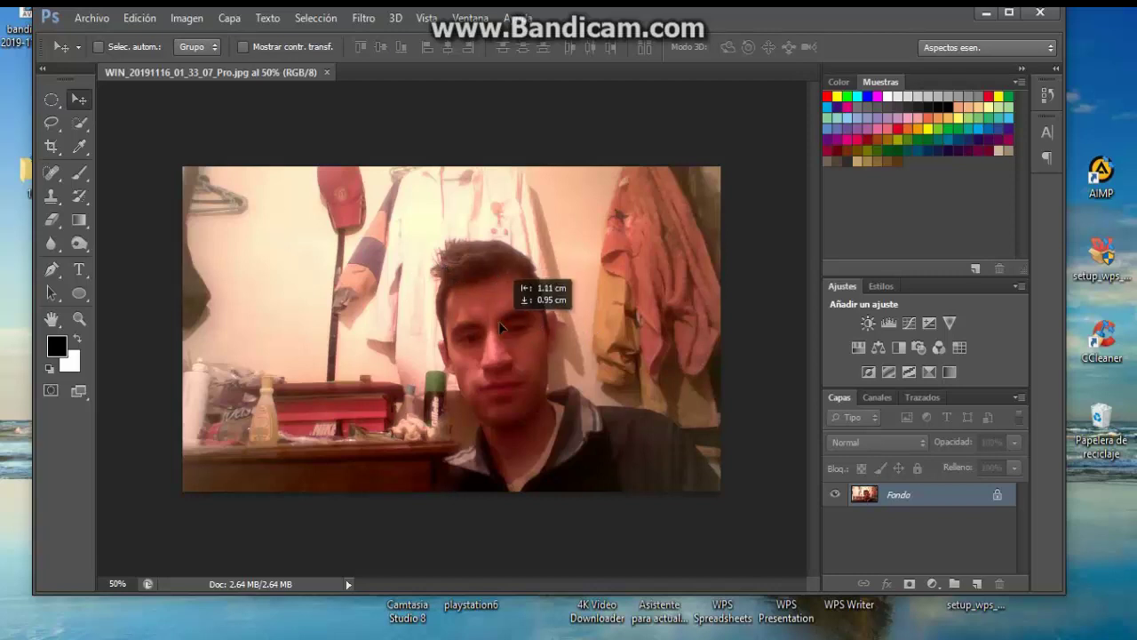
pyautogui.click(516, 229)
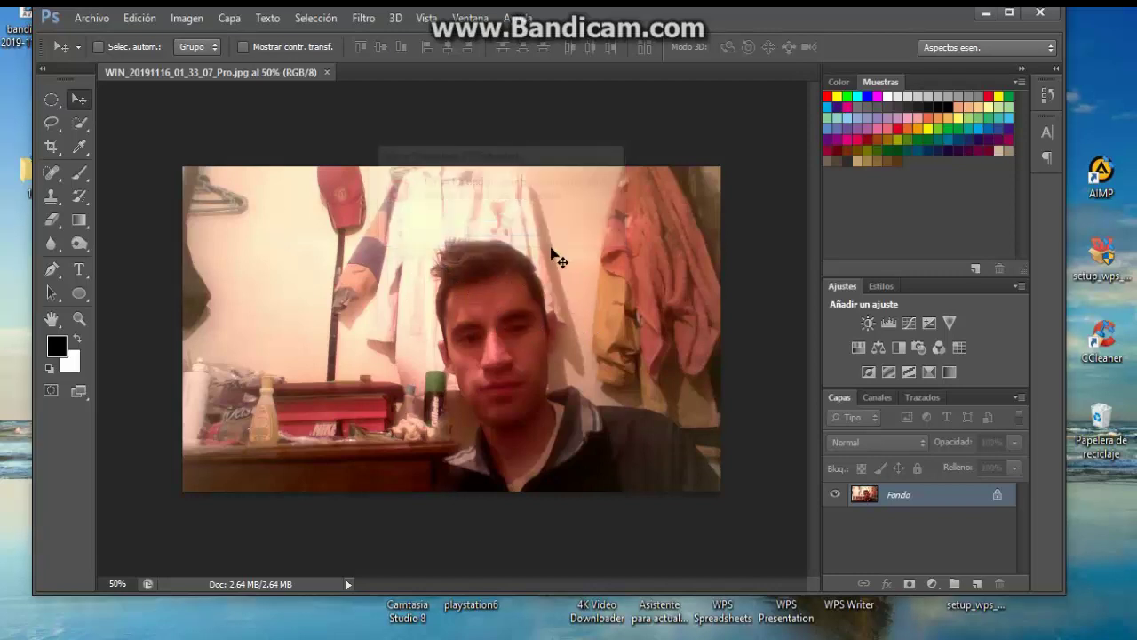
pyautogui.click(364, 19)
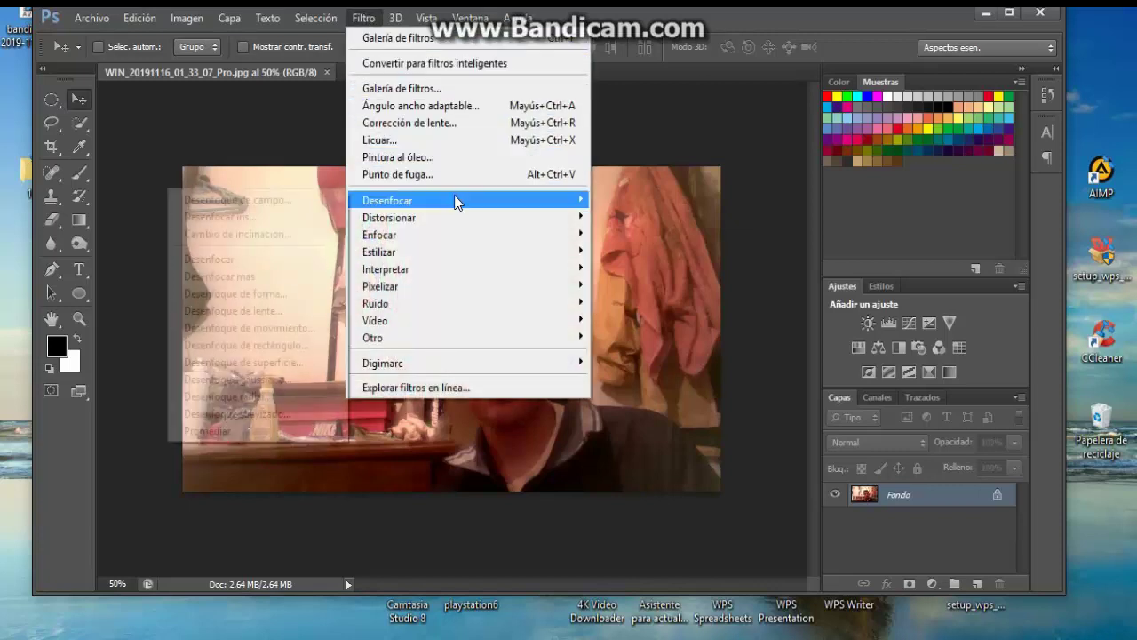
pyautogui.moveTo(388, 201)
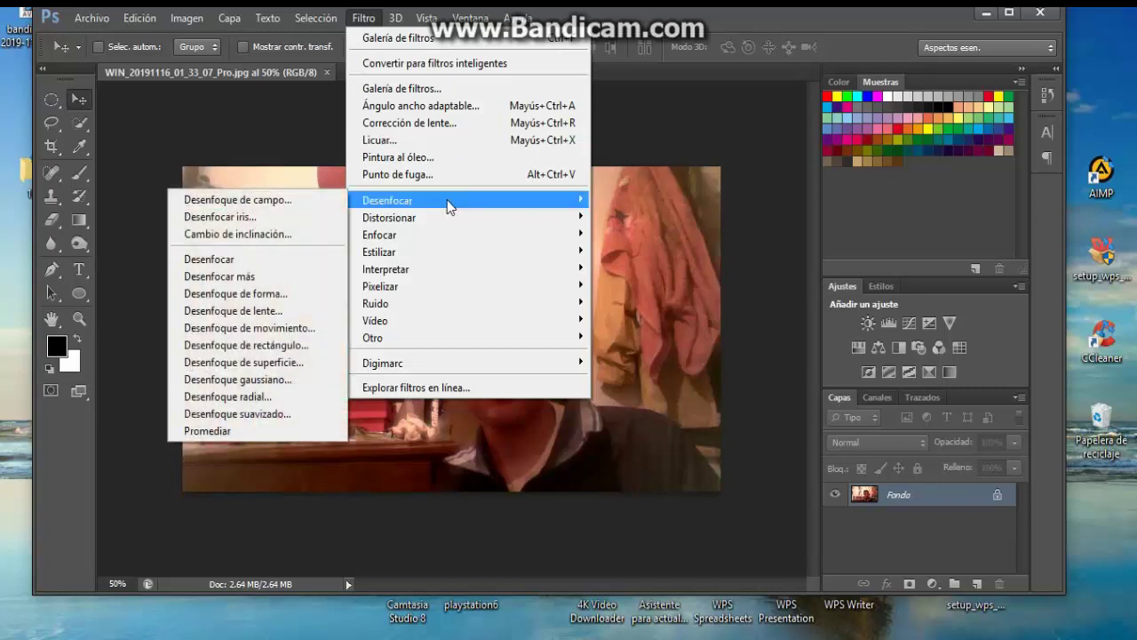
# Apply Desenfoque de campo with blur pins on the face, head and hair
pyautogui.click(306, 201)
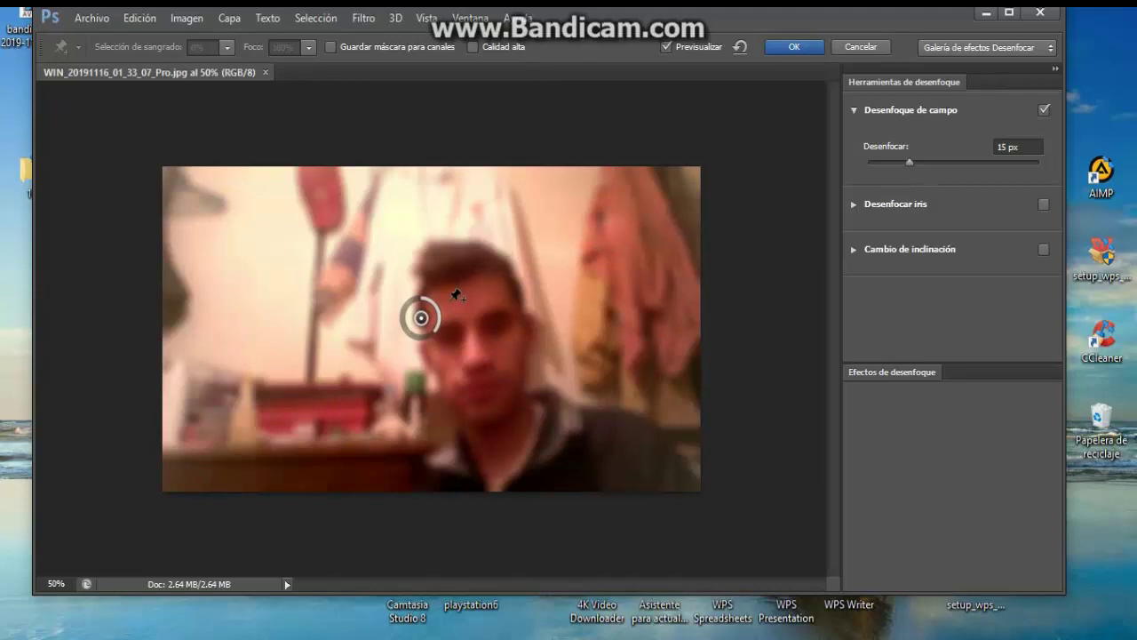
pyautogui.moveTo(421, 317)
pyautogui.mouseDown()
pyautogui.moveTo(473, 306)
pyautogui.moveTo(460, 324)
pyautogui.mouseUp()
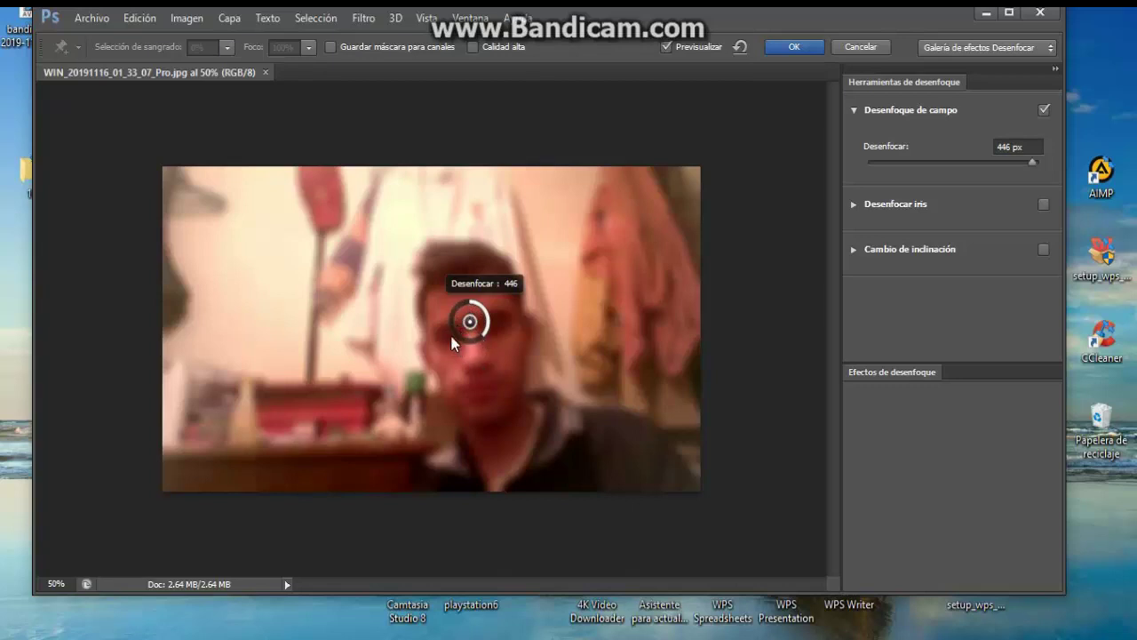
pyautogui.moveTo(434, 320); pyautogui.dragTo(467, 306)
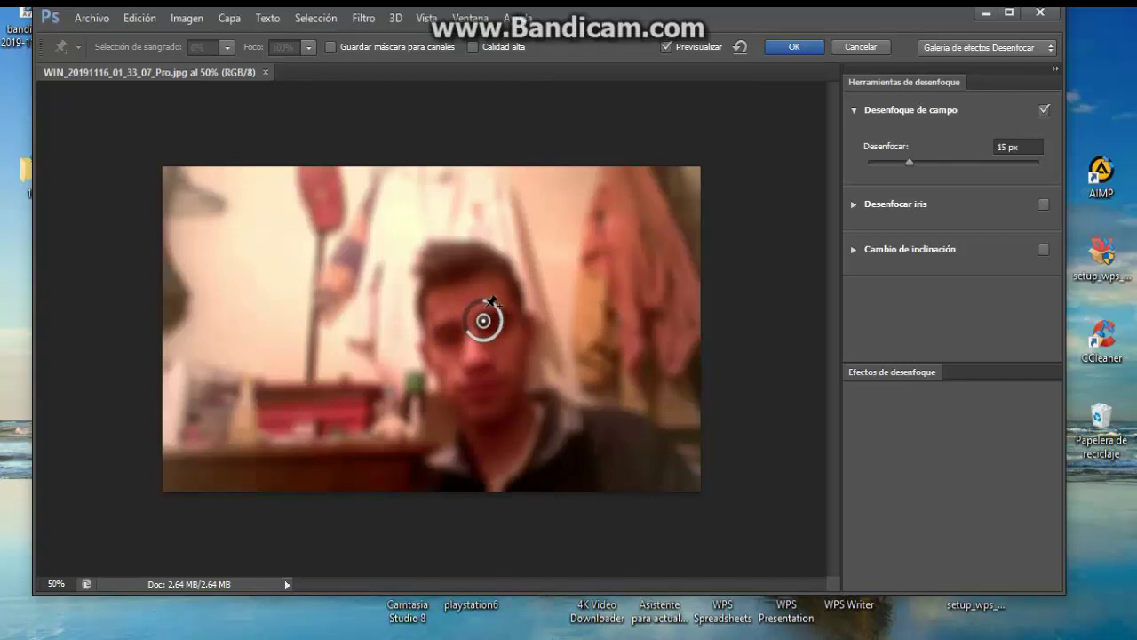
pyautogui.click(430, 308)
pyautogui.click(483, 286)
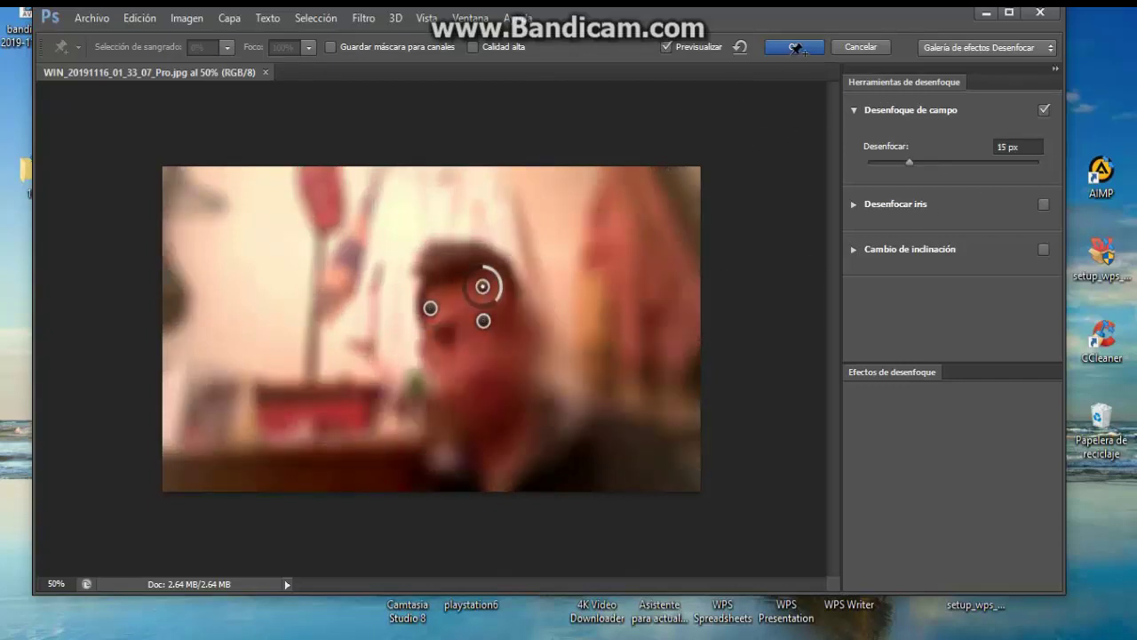
pyautogui.click(795, 48)
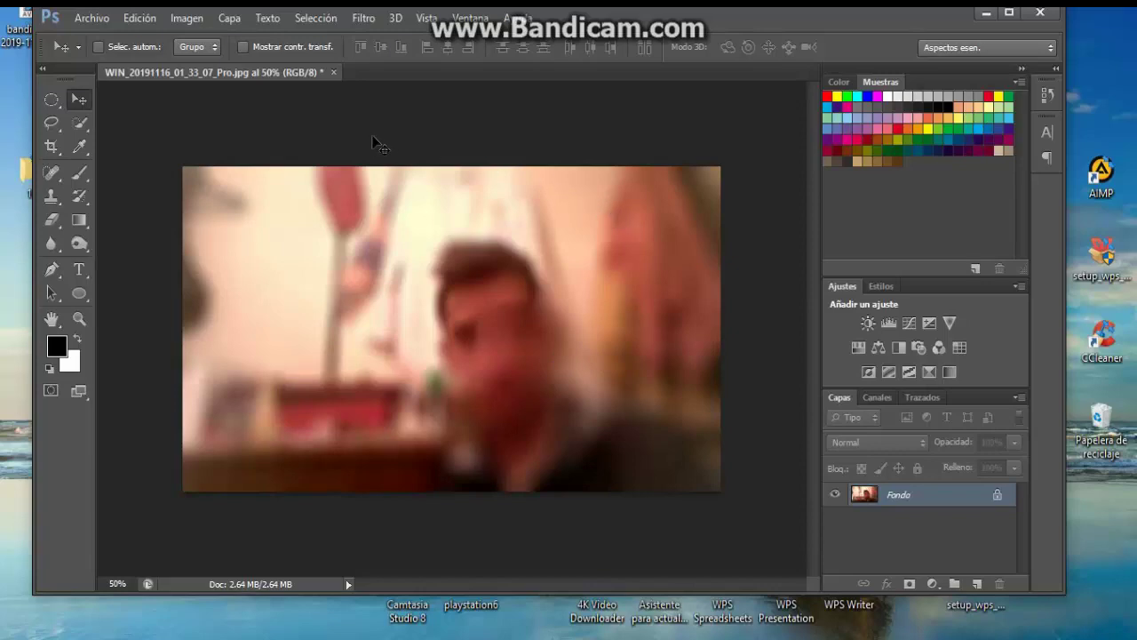
# Close the blurred document without saving and reopen WIN_20191116_01_33_07_Pro.jpg from Archivo > Abrir
pyautogui.click(334, 72)
pyautogui.click(531, 230)
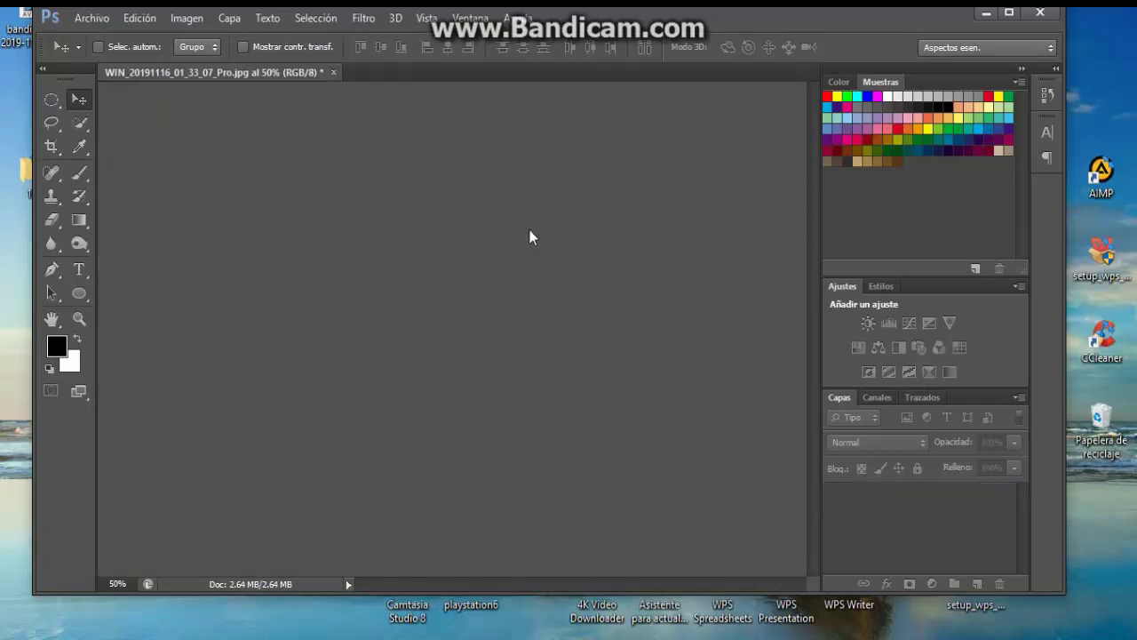
pyautogui.click(96, 21)
pyautogui.click(99, 52)
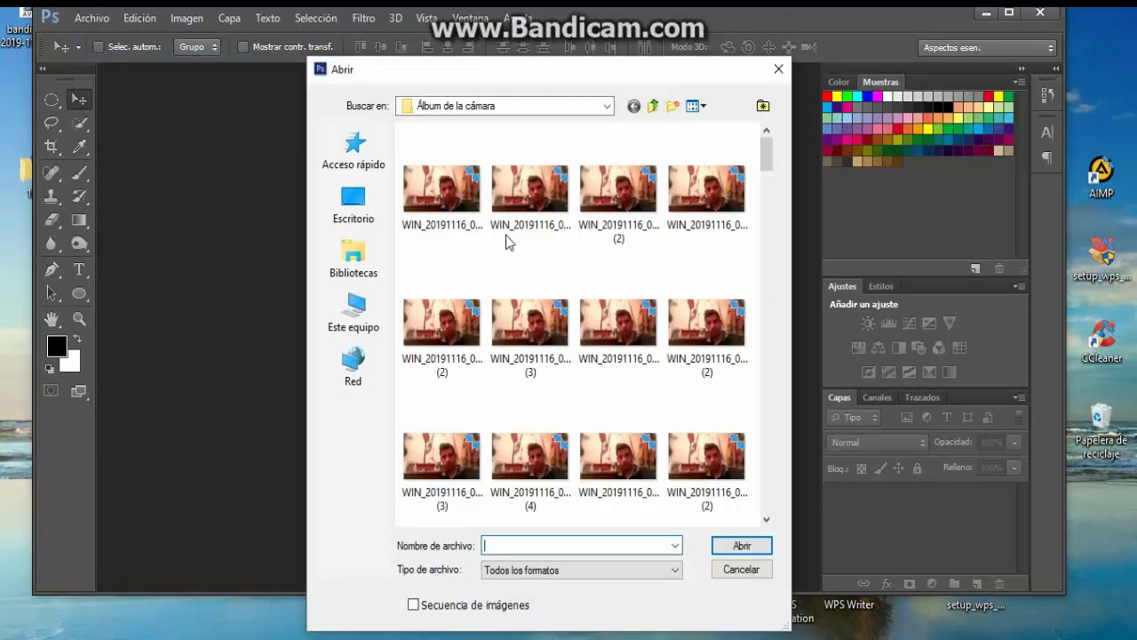
pyautogui.click(442, 191)
pyautogui.click(741, 546)
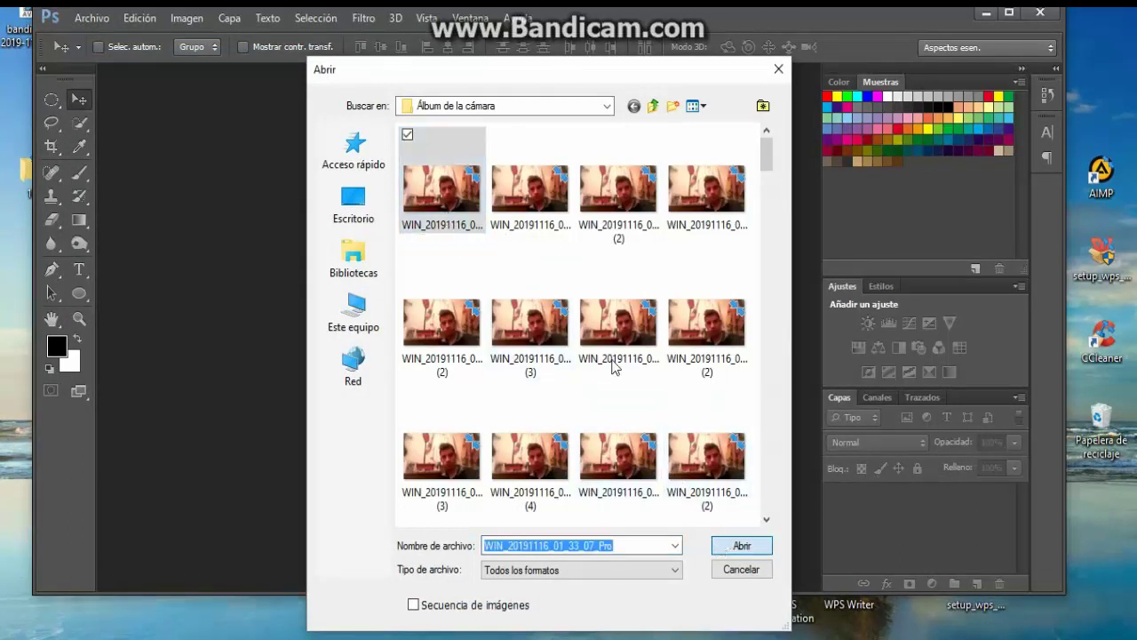
pyautogui.press('Return')
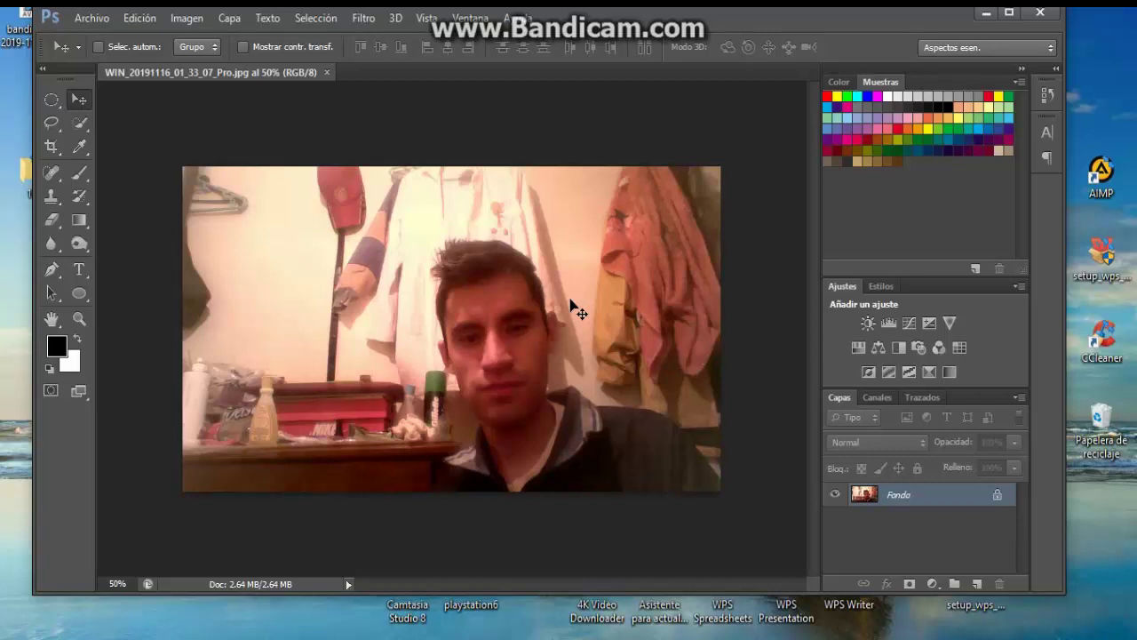
# Apply a 9 px Iris Blur with its sharp-focus ellipse widened and moved onto the face
pyautogui.click(354, 25)
pyautogui.moveTo(387, 200)
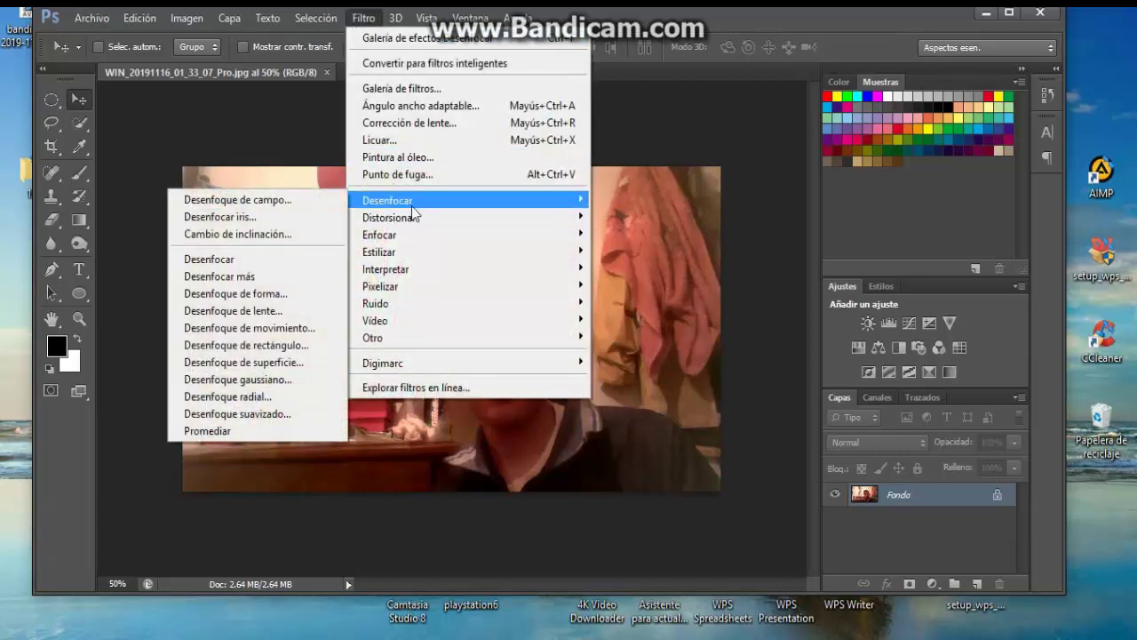
pyautogui.click(222, 217)
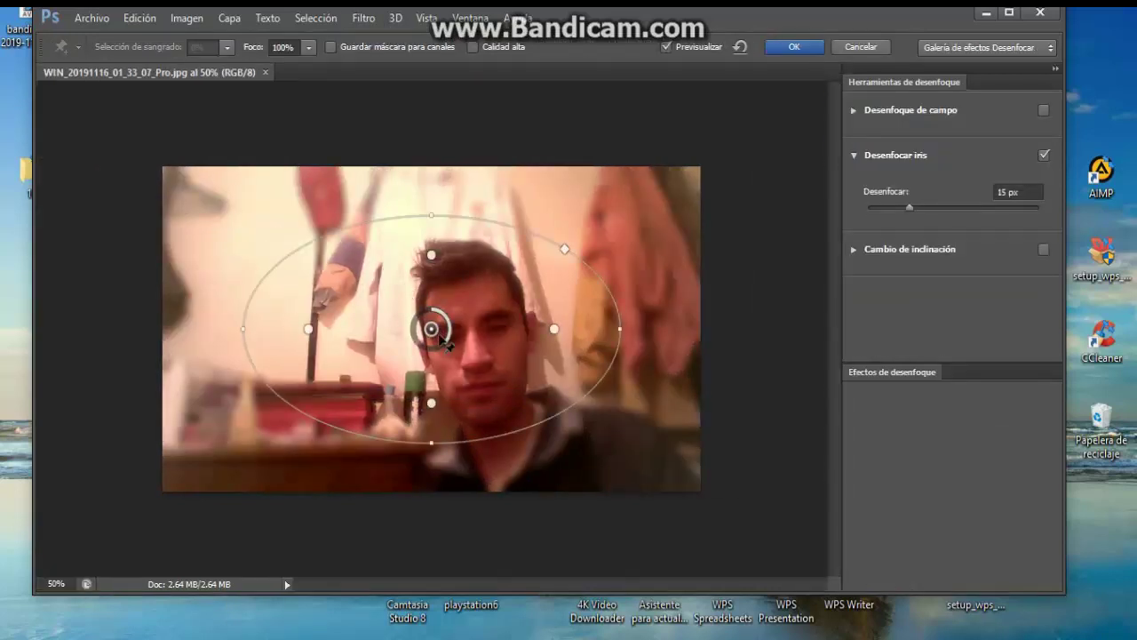
pyautogui.moveTo(443, 338); pyautogui.dragTo(491, 332)
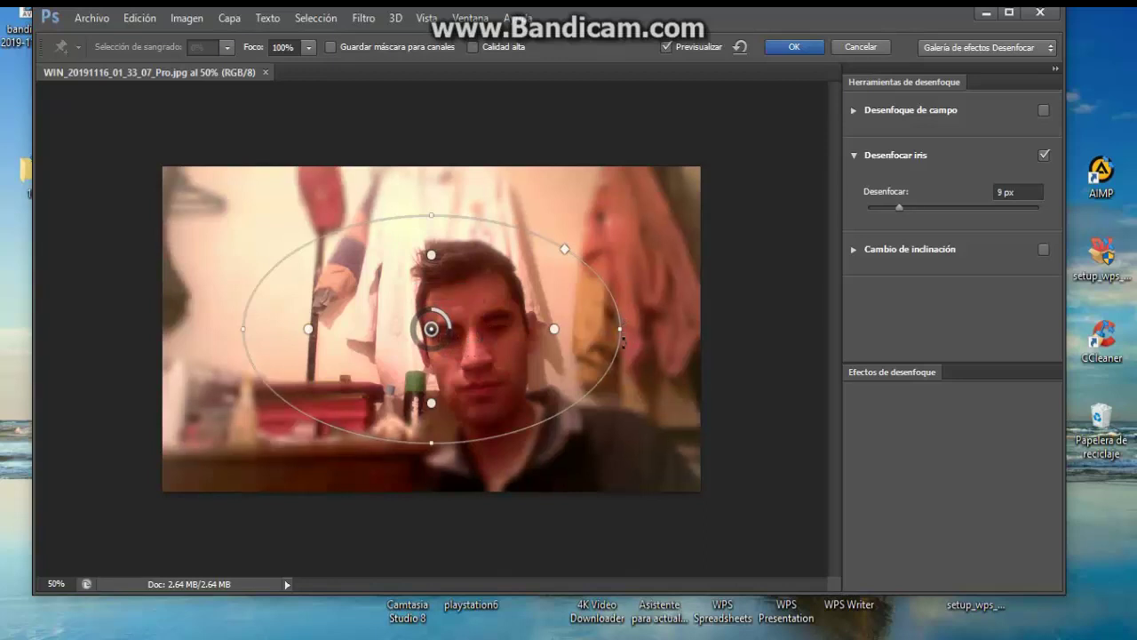
pyautogui.moveTo(623, 342)
pyautogui.mouseDown()
pyautogui.moveTo(669, 349)
pyautogui.moveTo(696, 333)
pyautogui.mouseUp()
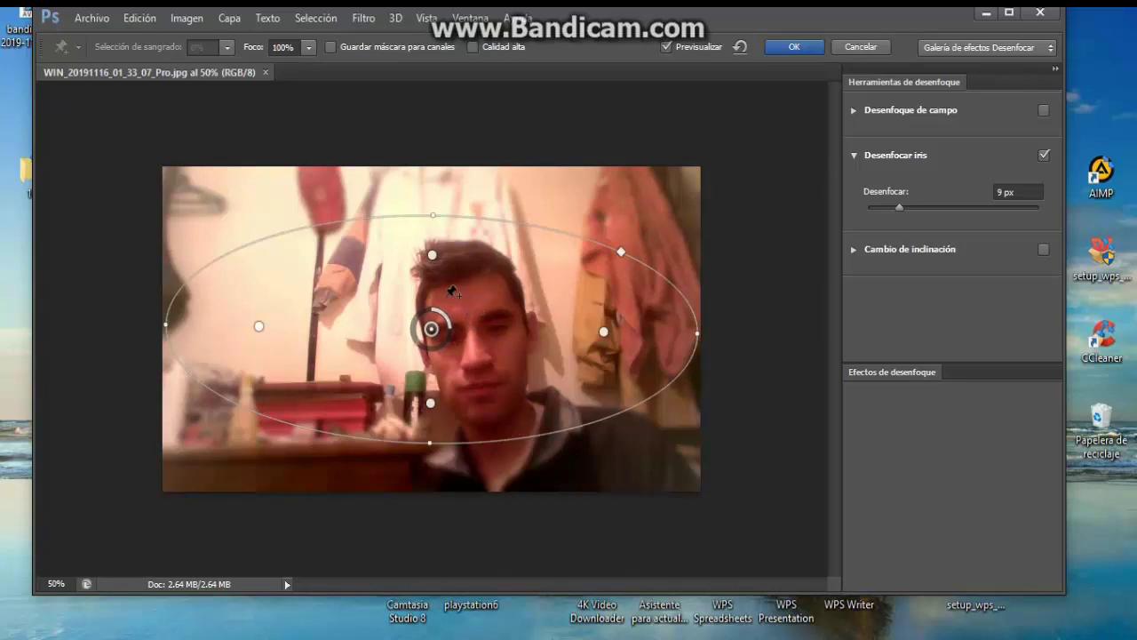
pyautogui.moveTo(431, 328)
pyautogui.mouseDown()
pyautogui.moveTo(502, 383)
pyautogui.moveTo(486, 361)
pyautogui.mouseUp()
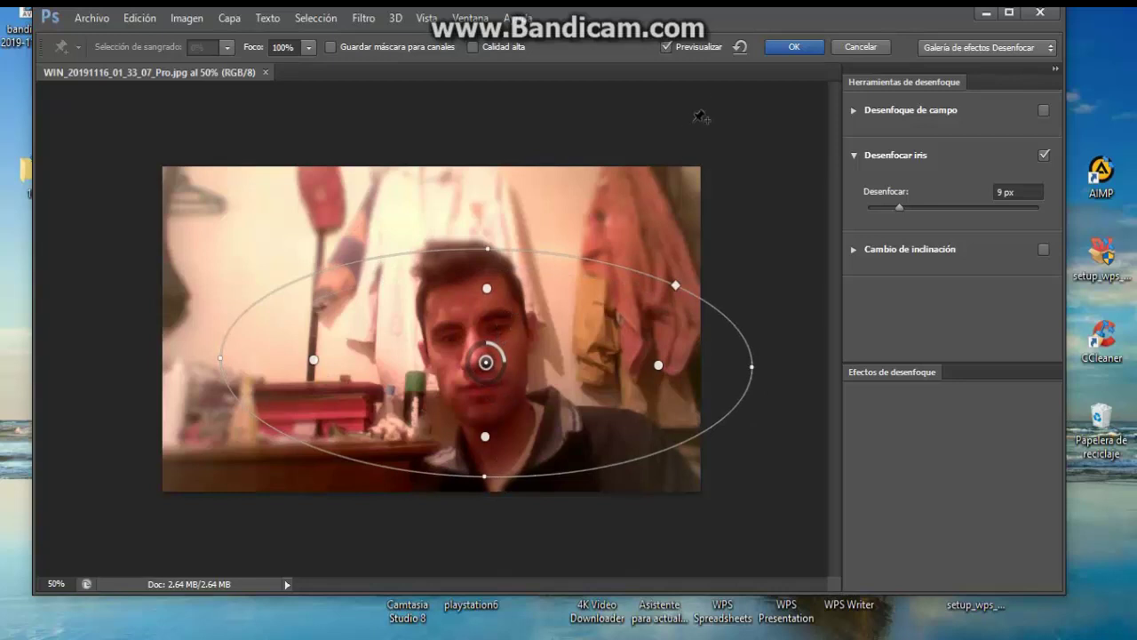
pyautogui.click(795, 48)
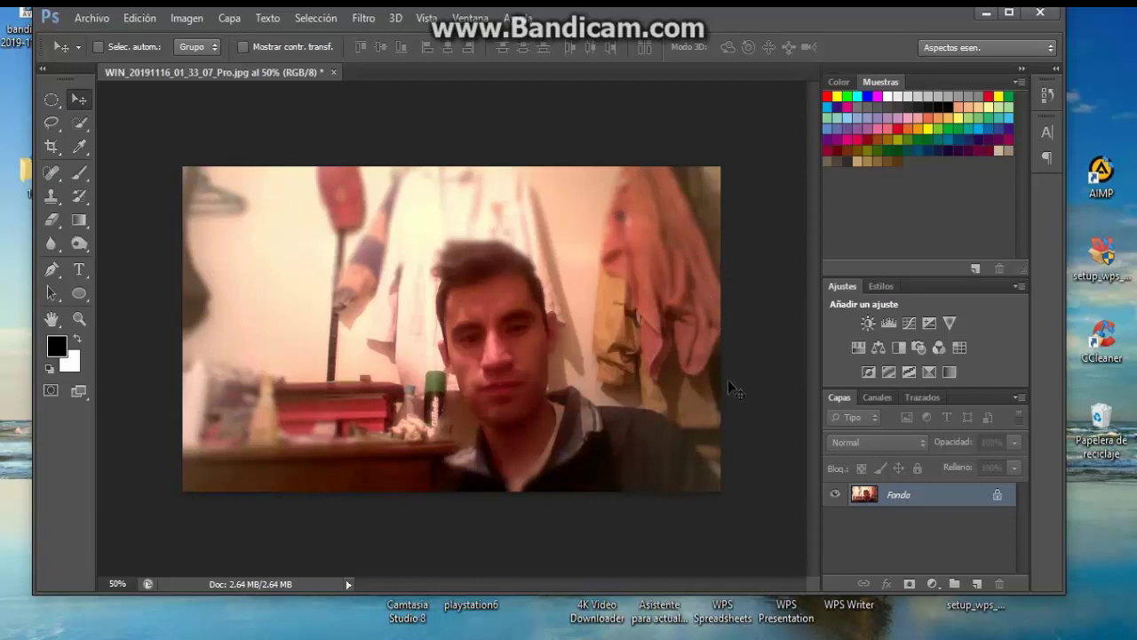
# Apply a 15 px Cambio de inclinación blur with the sharp band widened and tilted across the face
pyautogui.click(364, 18)
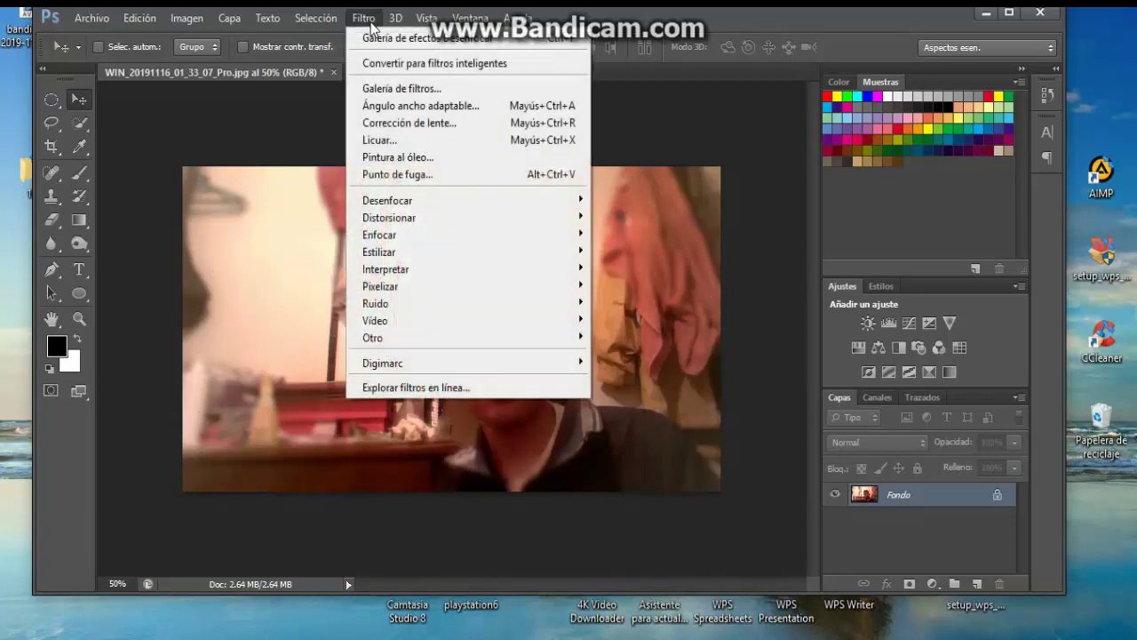
pyautogui.moveTo(387, 200)
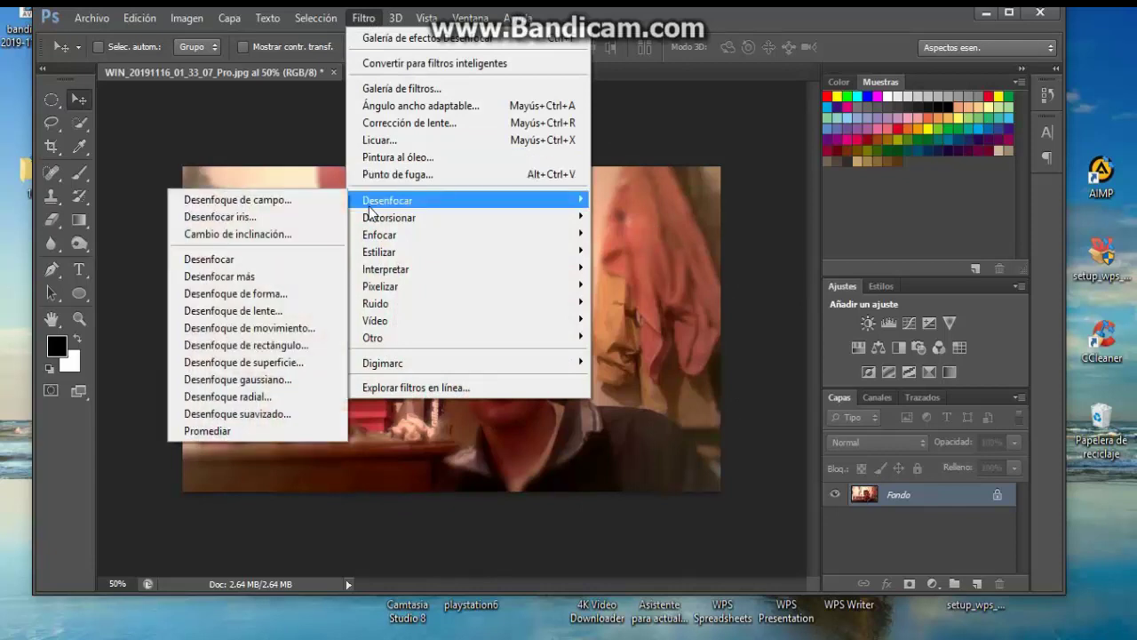
pyautogui.click(285, 235)
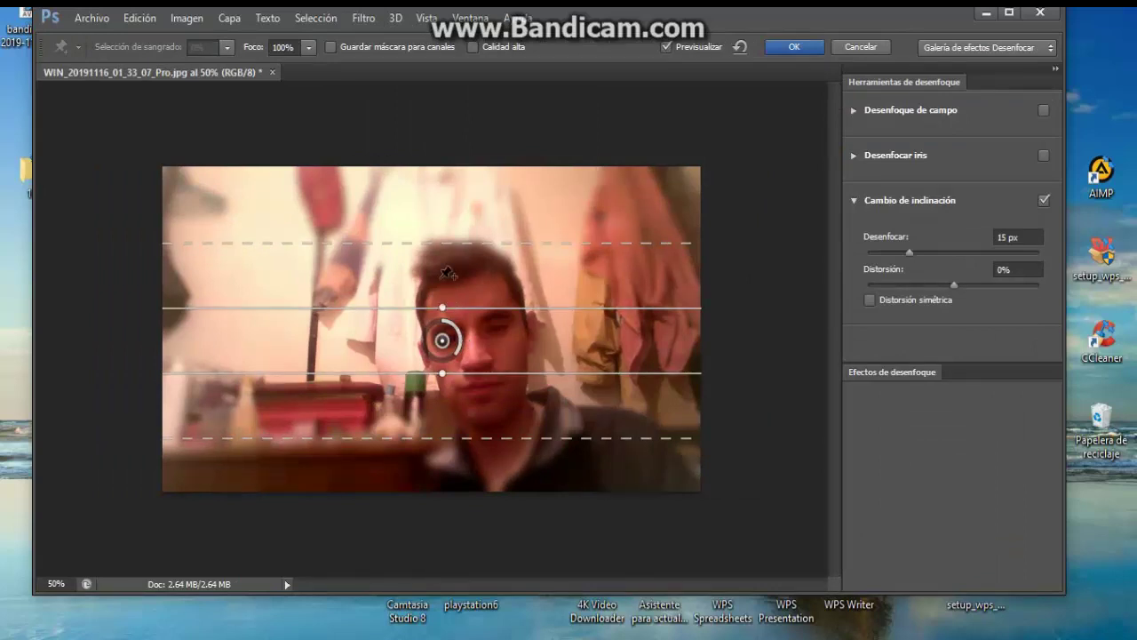
pyautogui.moveTo(455, 232); pyautogui.dragTo(454, 225)
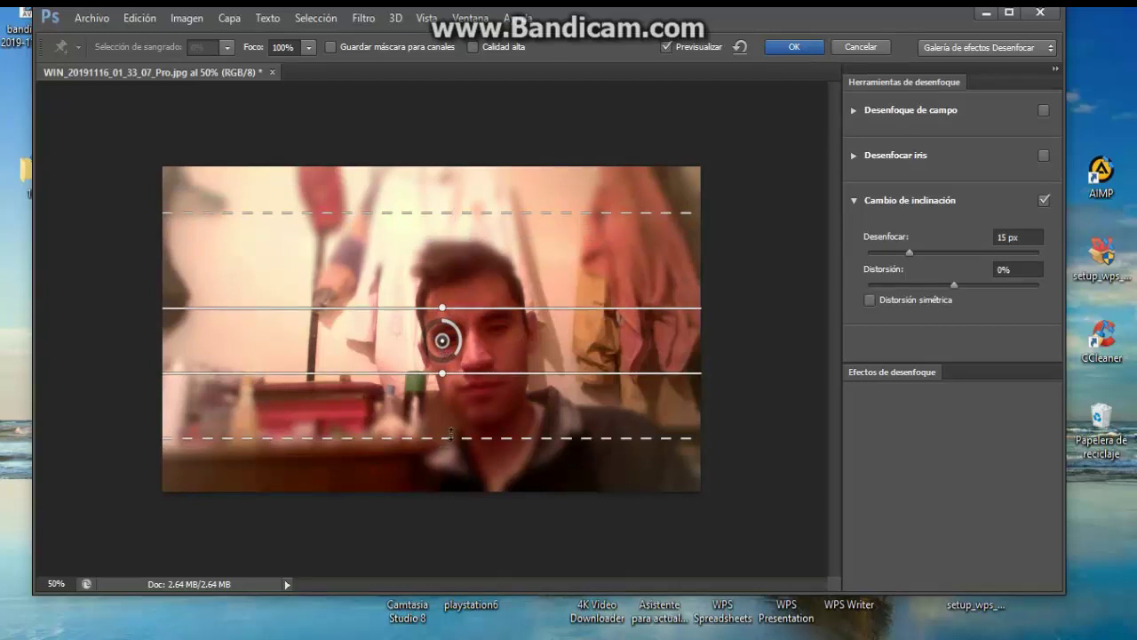
pyautogui.moveTo(451, 436); pyautogui.dragTo(451, 488)
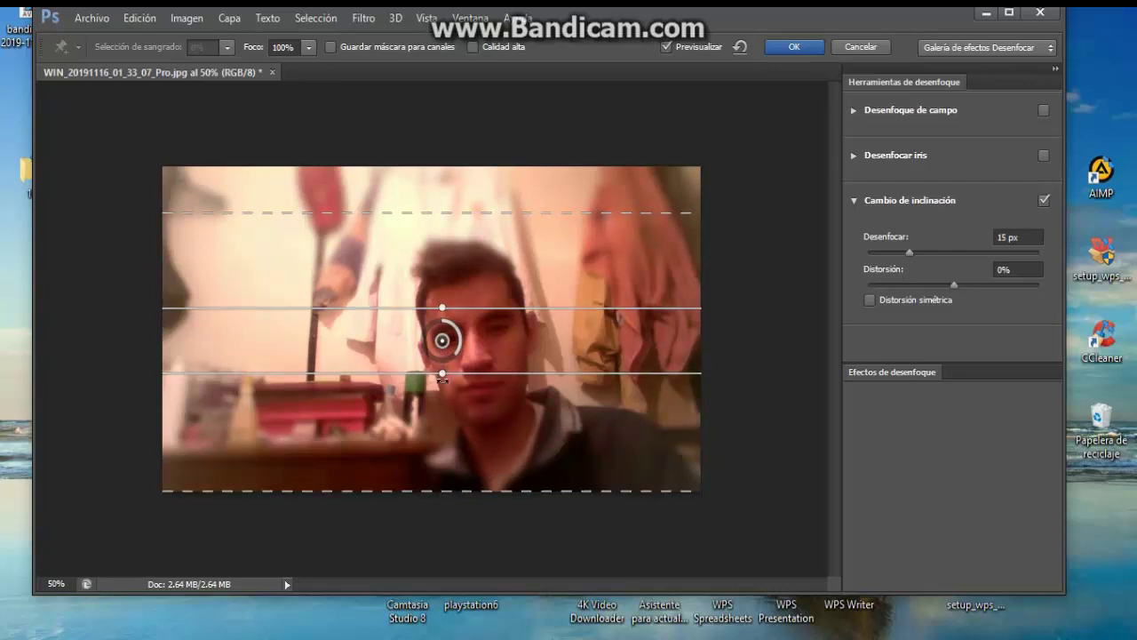
pyautogui.moveTo(442, 377); pyautogui.dragTo(444, 423)
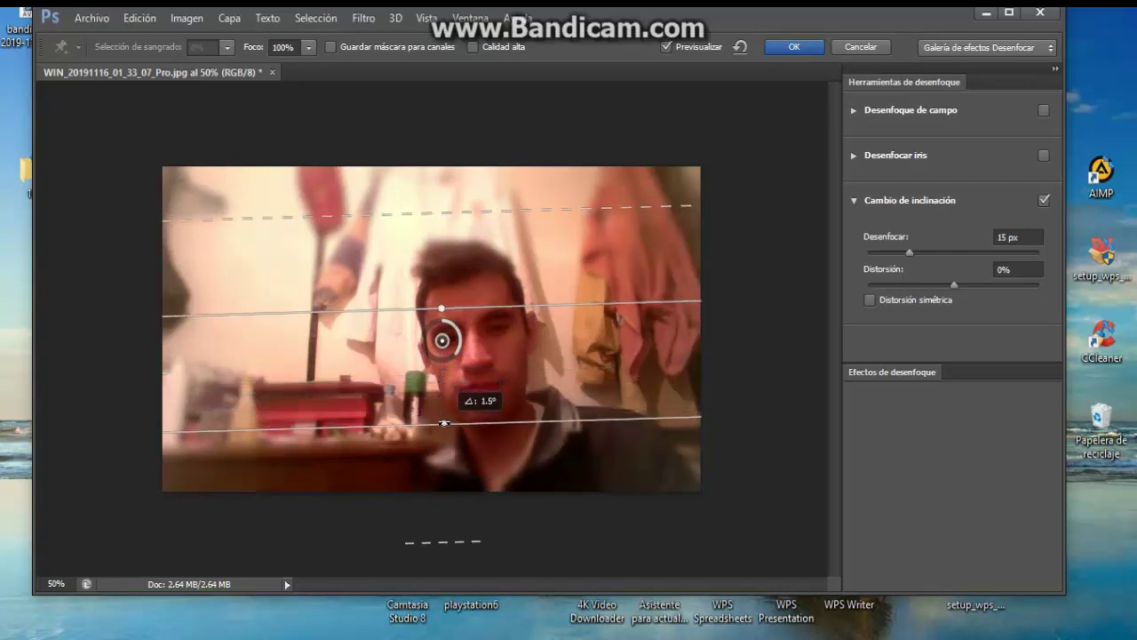
pyautogui.click(793, 49)
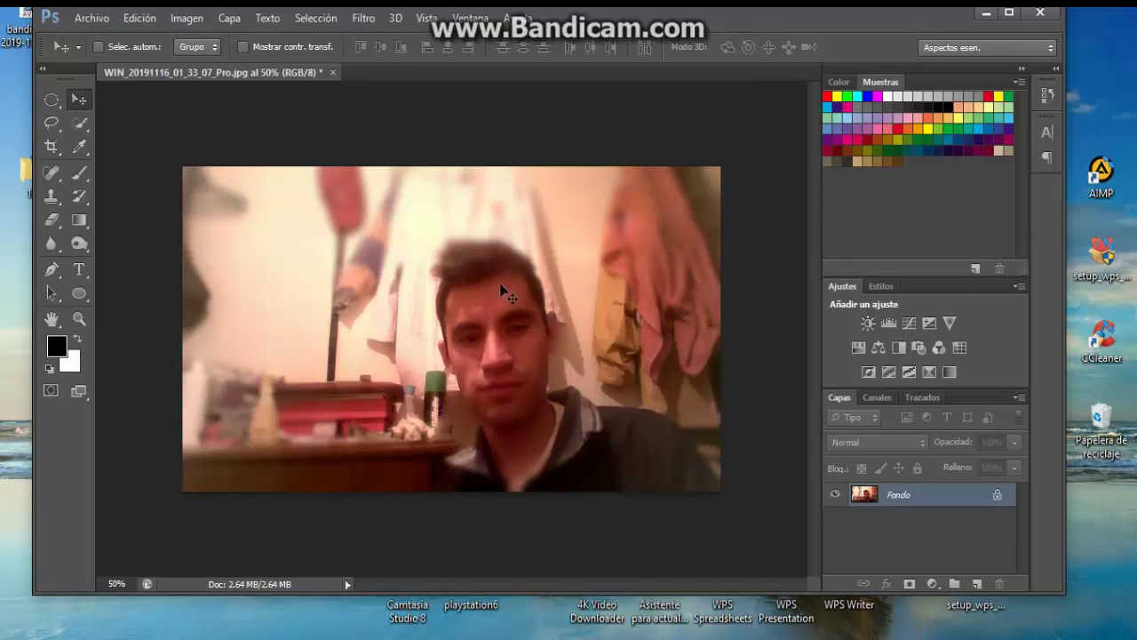
# Apply Desenfocar and then Desenfocar más to the photo, dismissing the locked-layer warning
pyautogui.click(359, 20)
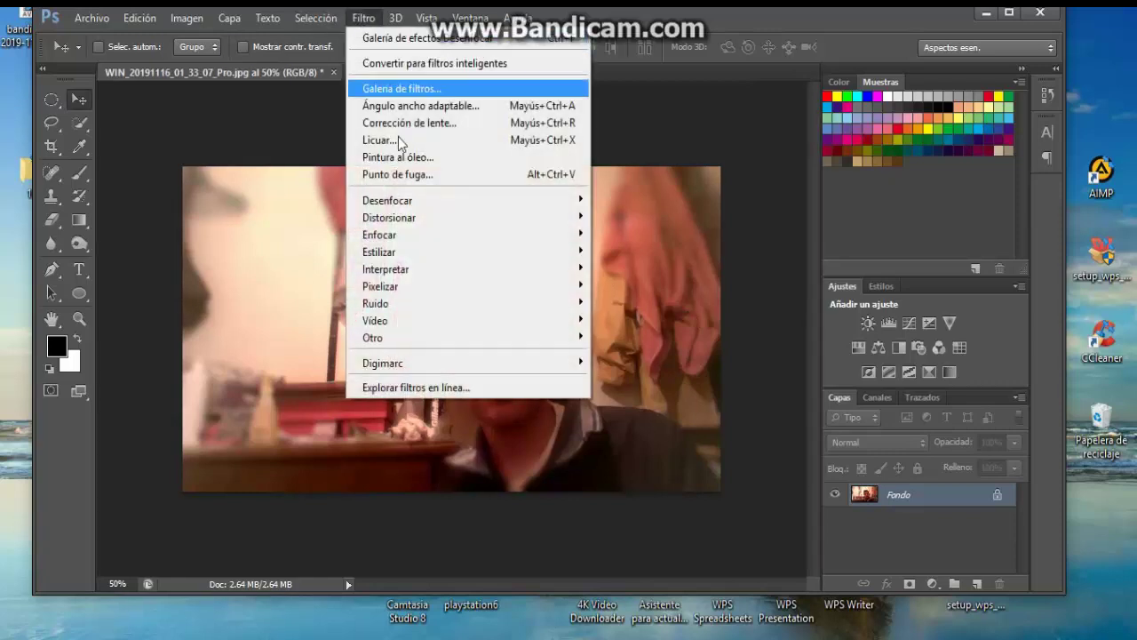
pyautogui.moveTo(387, 200)
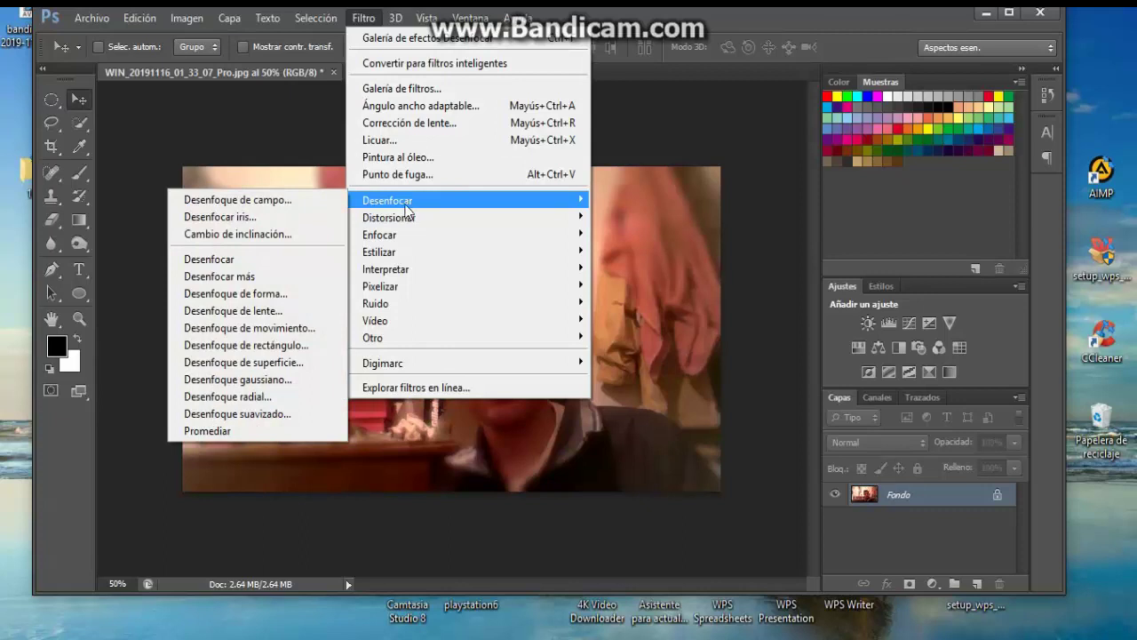
pyautogui.click(228, 267)
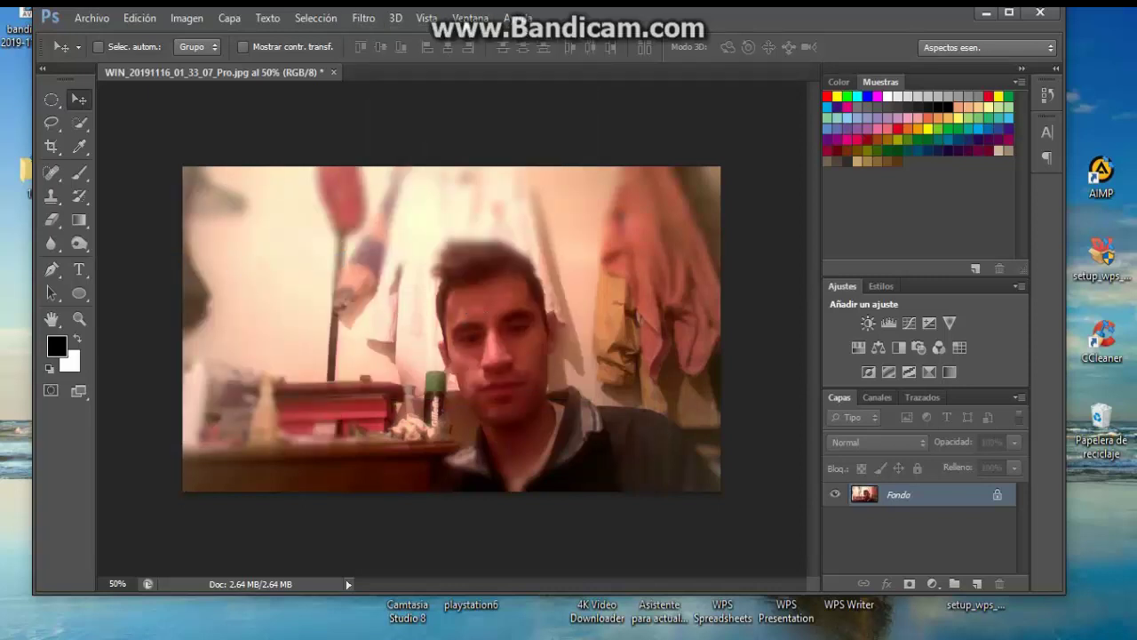
pyautogui.click(364, 18)
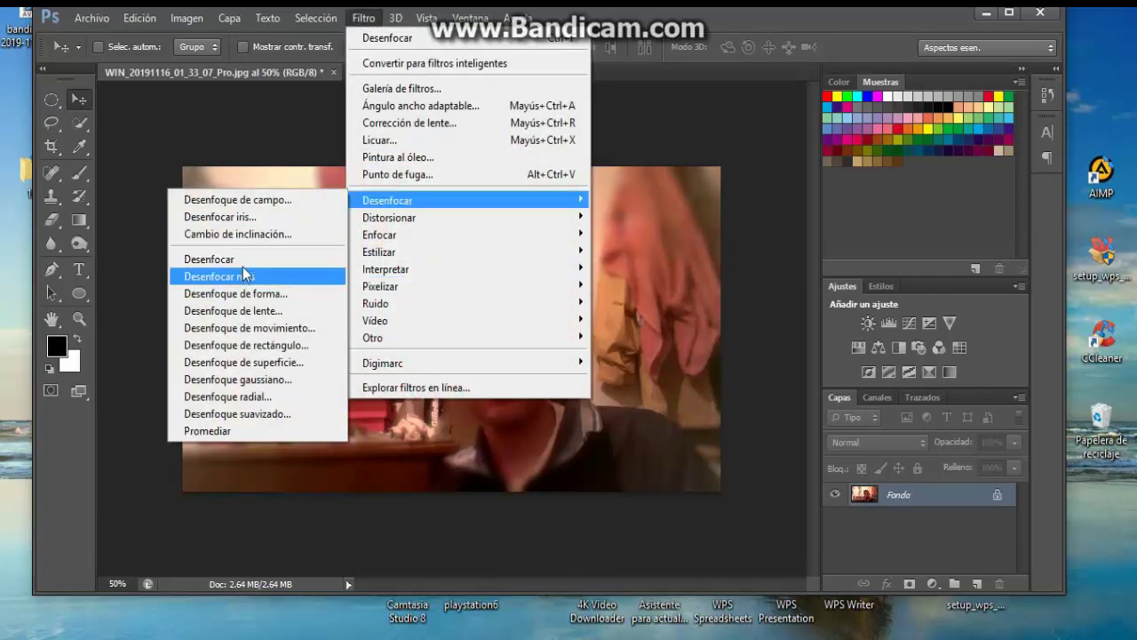
pyautogui.click(224, 277)
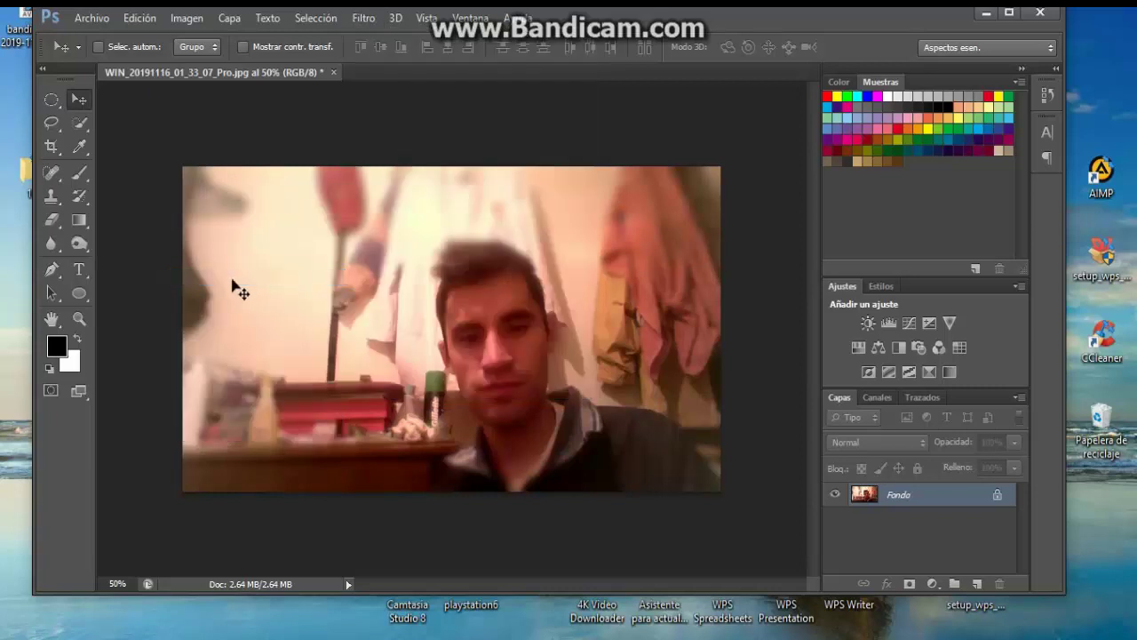
pyautogui.click(538, 359)
pyautogui.click(502, 229)
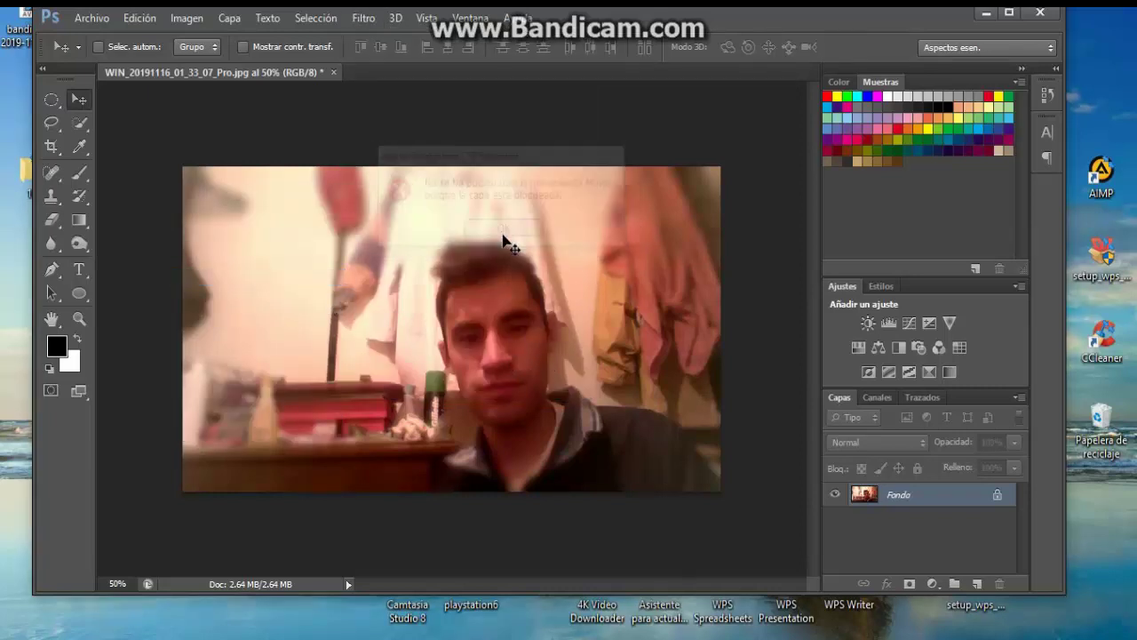
pyautogui.click(352, 18)
pyautogui.moveTo(444, 200)
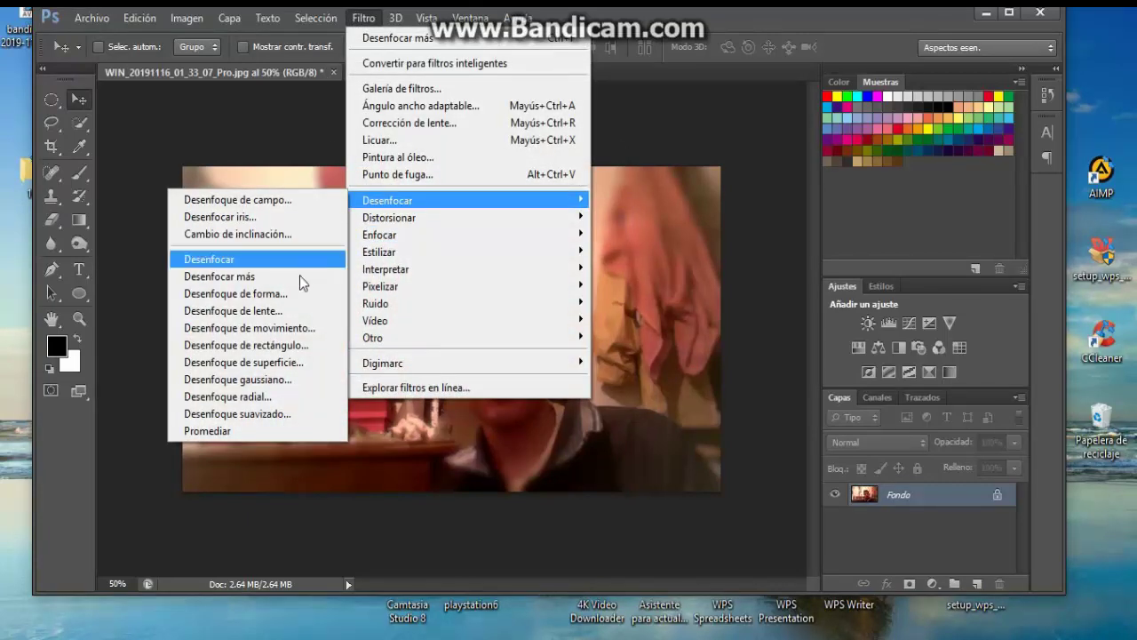
pyautogui.click(280, 296)
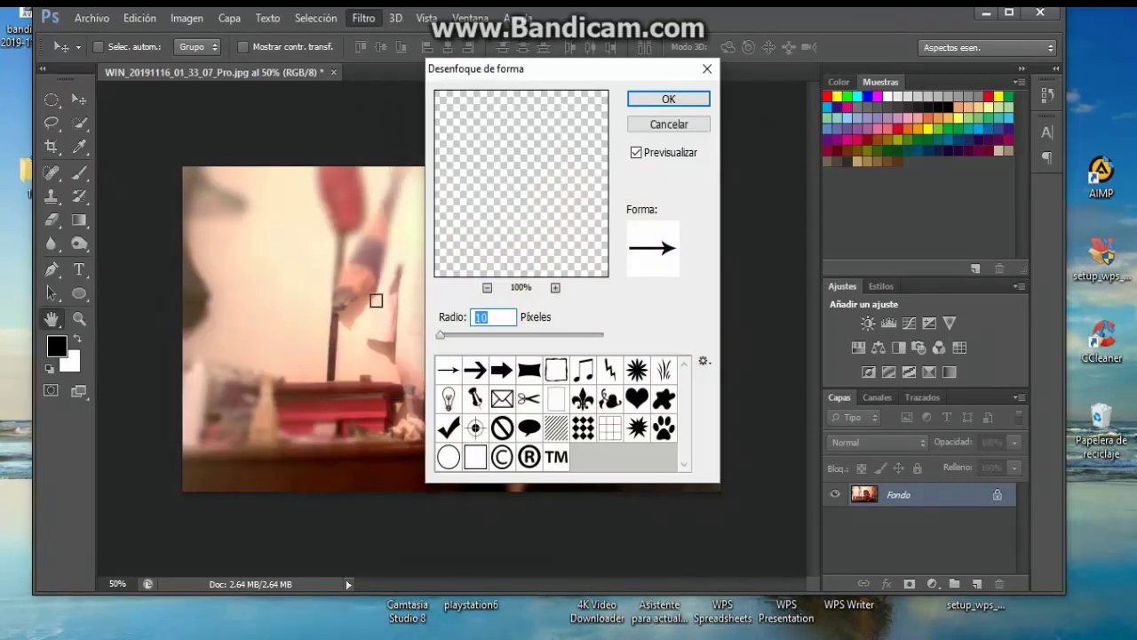
pyautogui.moveTo(523, 179); pyautogui.dragTo(468, 195)
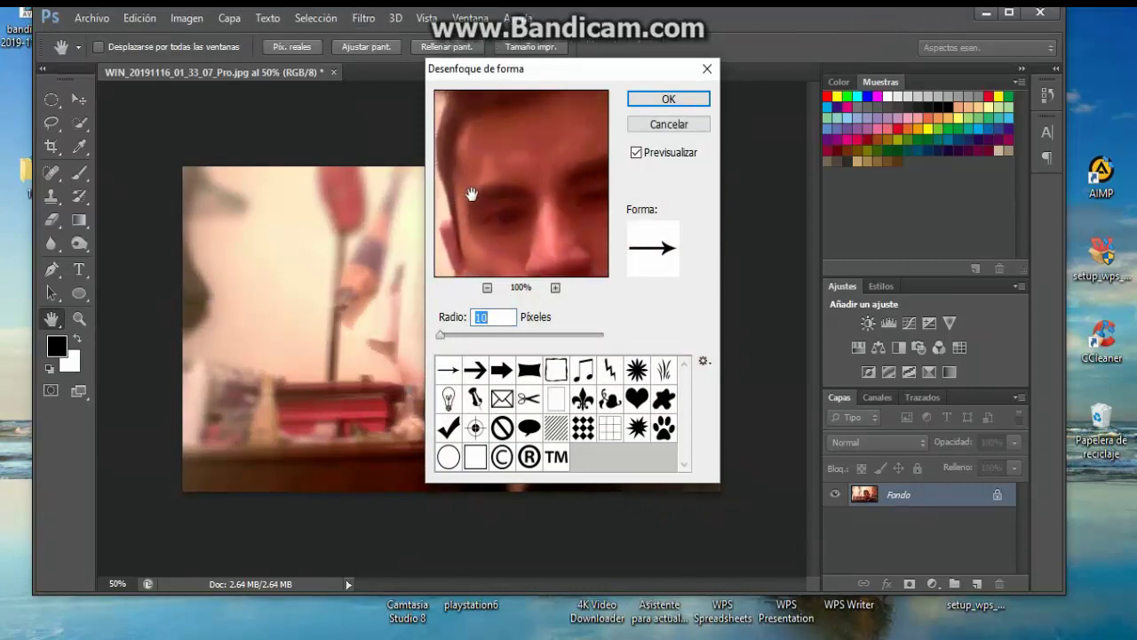
pyautogui.click(487, 288)
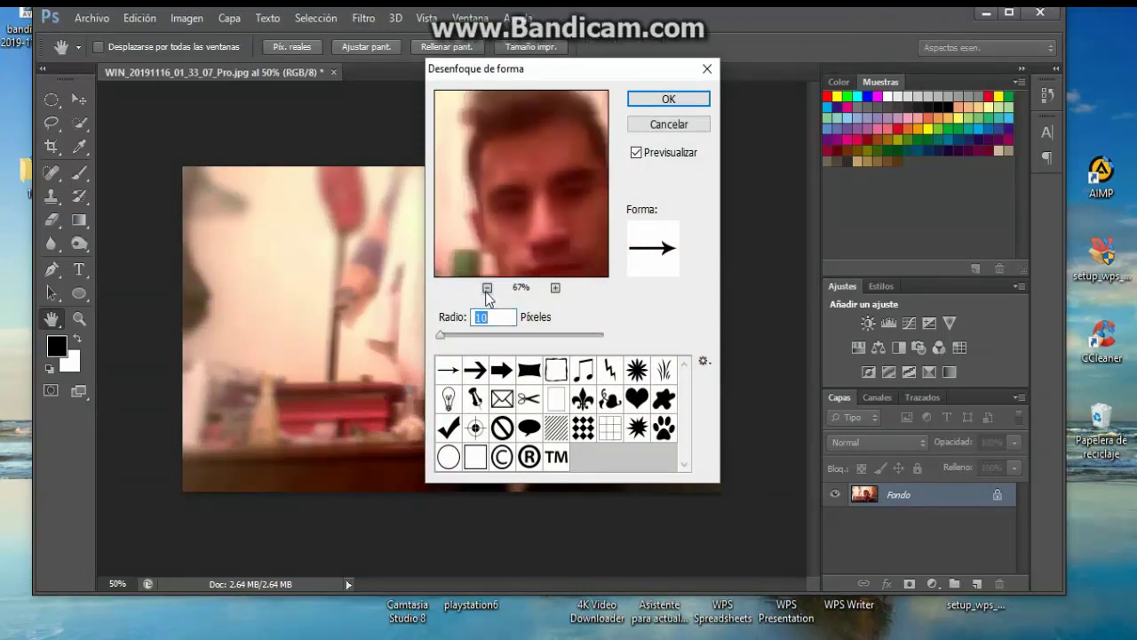
pyautogui.moveTo(529, 228); pyautogui.dragTo(515, 204)
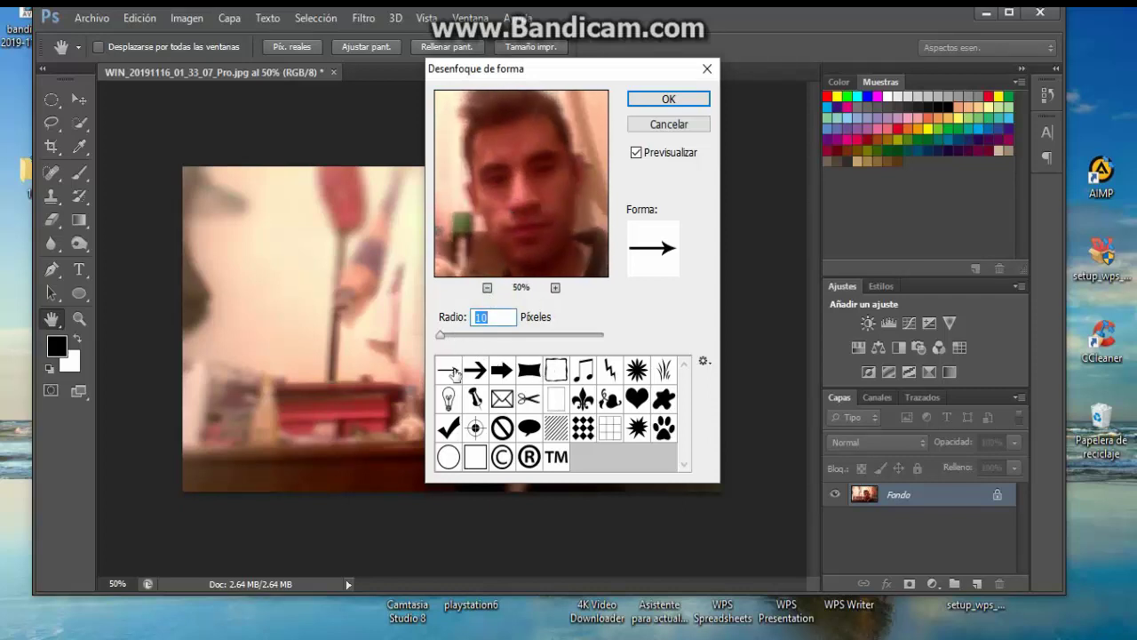
pyautogui.click(636, 399)
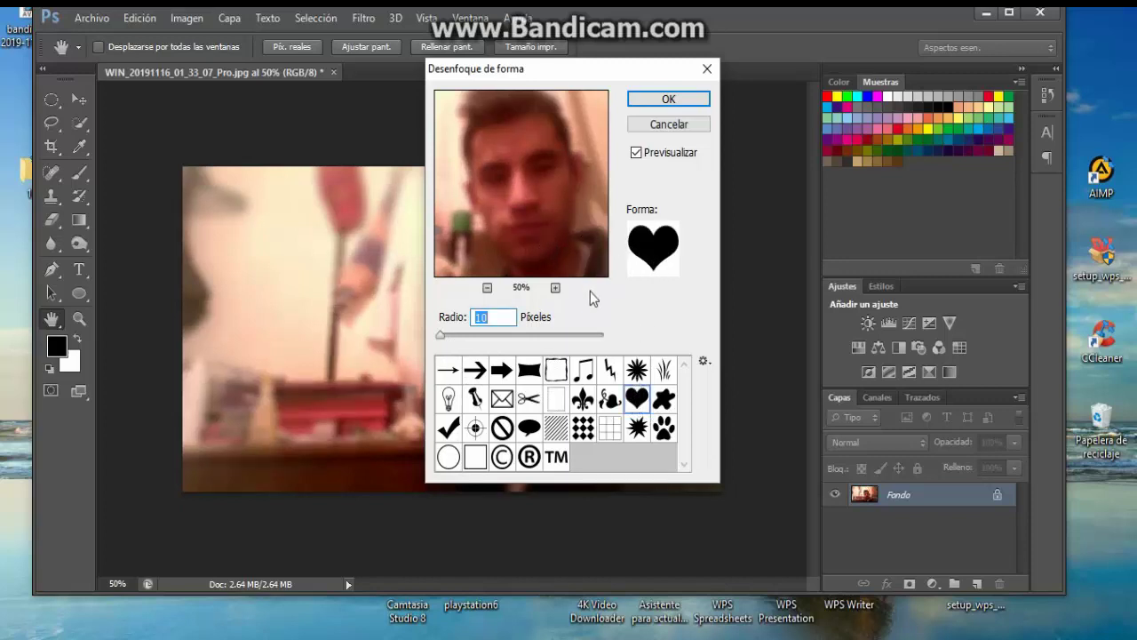
pyautogui.moveTo(444, 334); pyautogui.dragTo(540, 342)
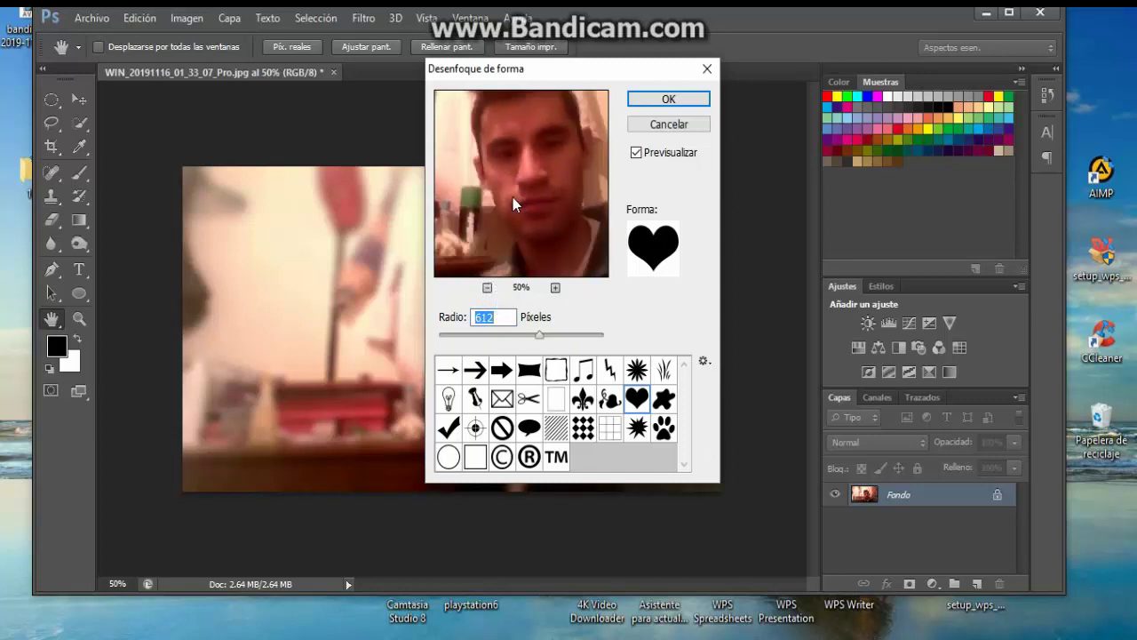
pyautogui.moveTo(520, 259); pyautogui.dragTo(504, 230)
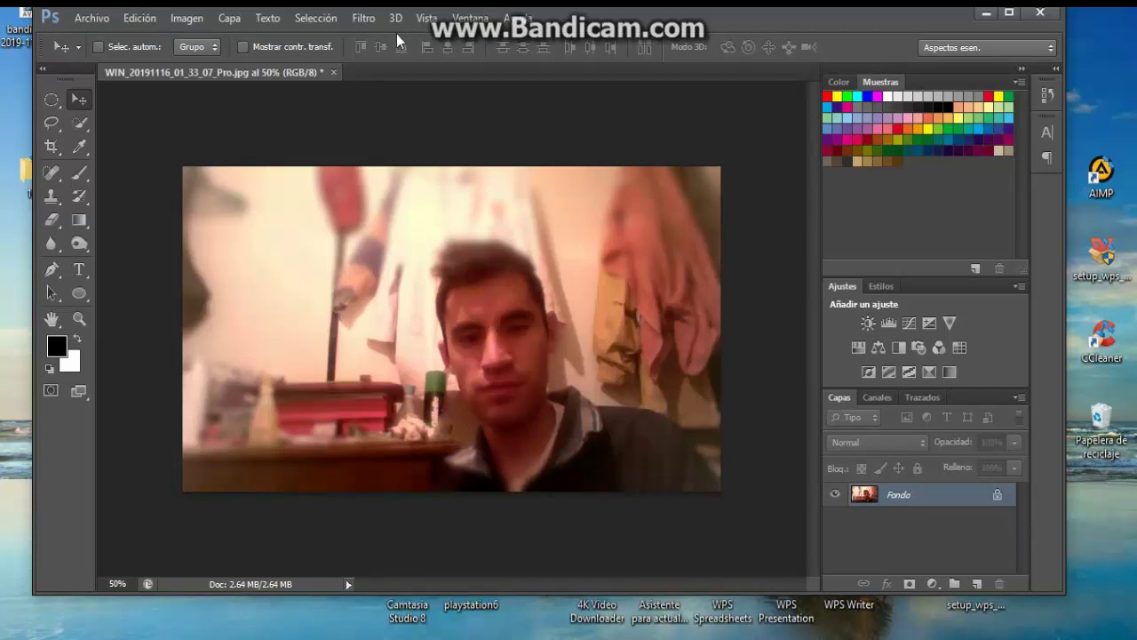
# Preview Desenfoque de lente (Hexágono, radius 15), cancel it, and return to the blur submenu
pyautogui.click(364, 19)
pyautogui.moveTo(388, 200)
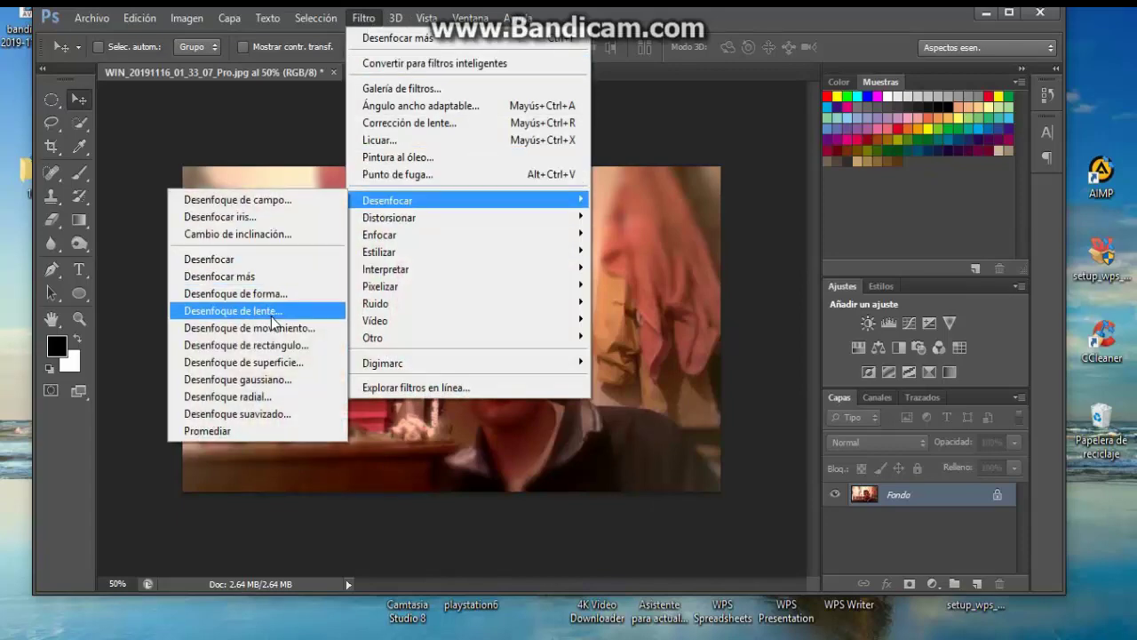
pyautogui.click(272, 317)
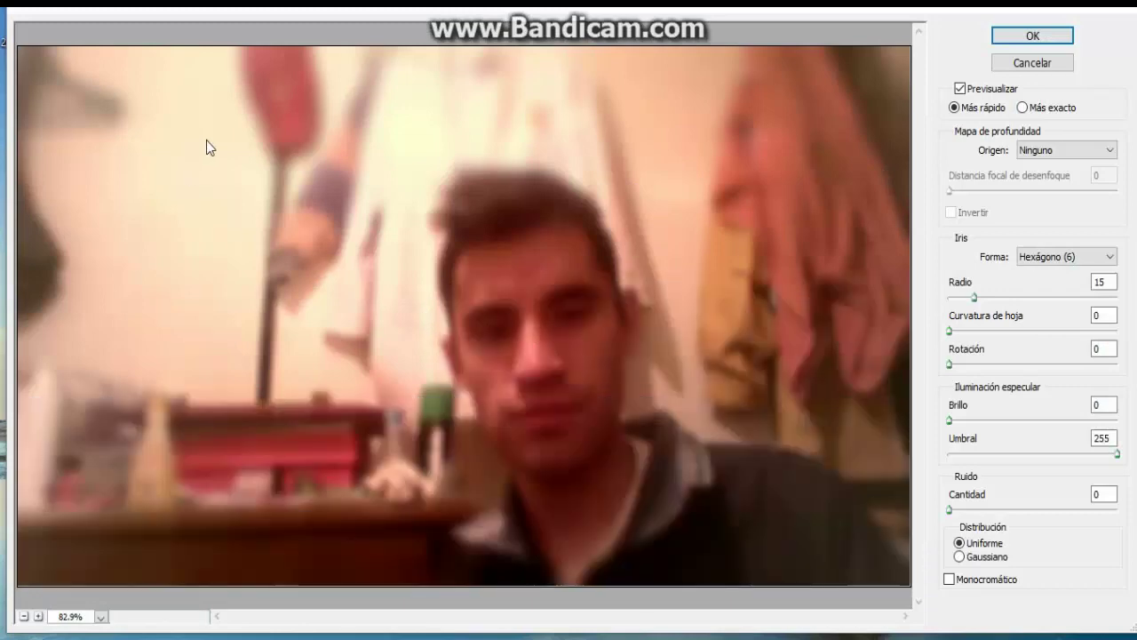
pyautogui.click(1005, 64)
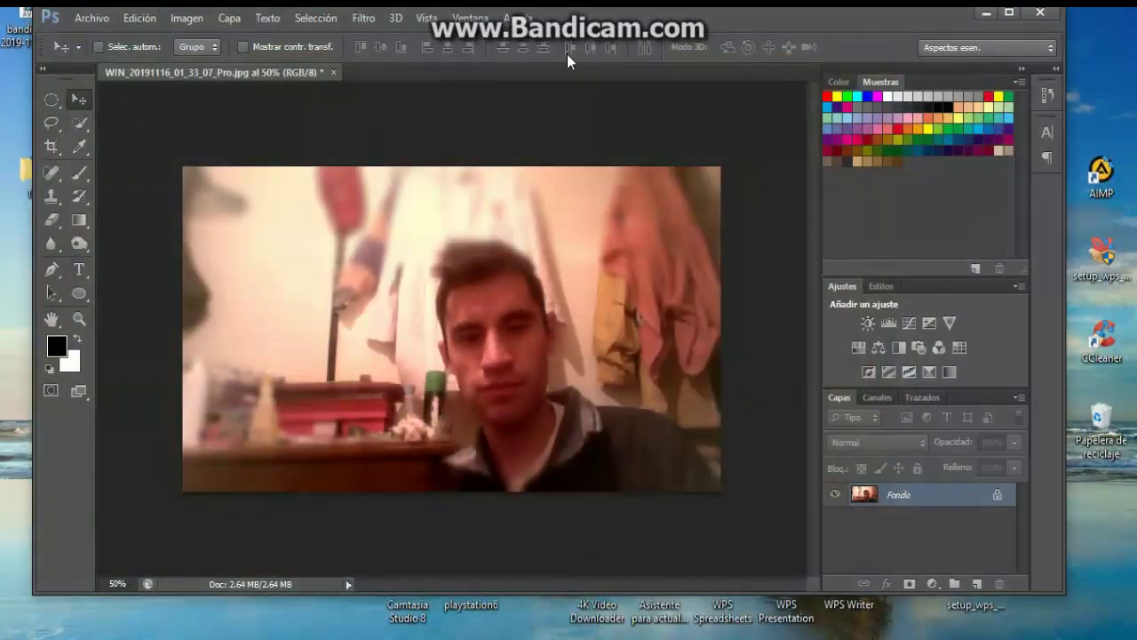
pyautogui.click(366, 20)
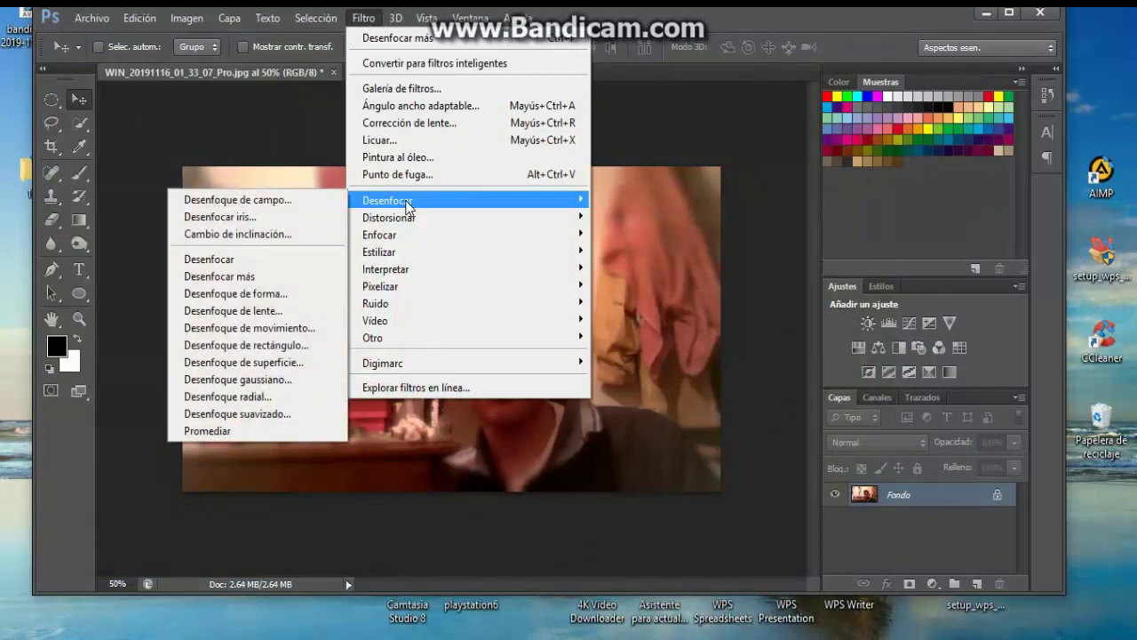
pyautogui.moveTo(387, 200)
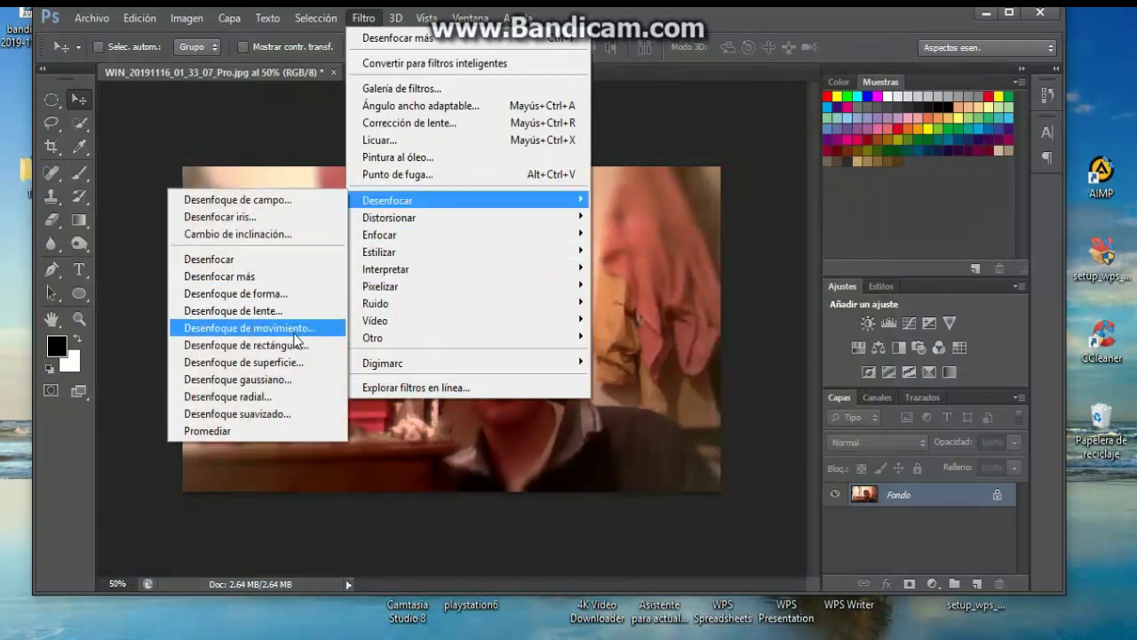
# Open Desenfoque de movimiento and zoom its preview out to 50%, framing the face
pyautogui.click(293, 329)
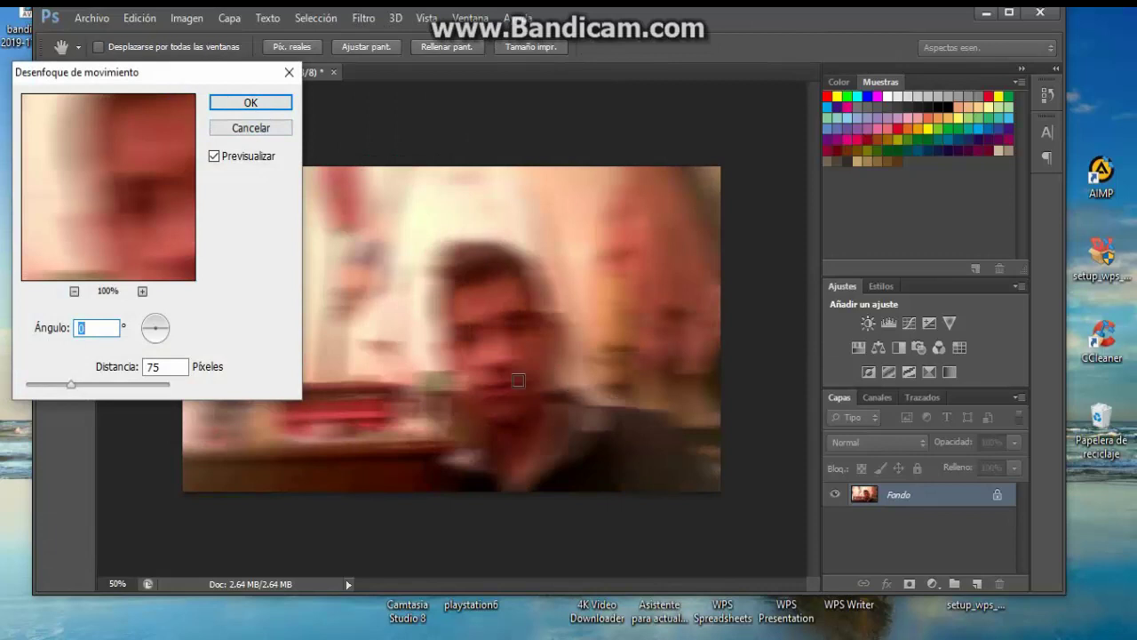
pyautogui.click(840, 20)
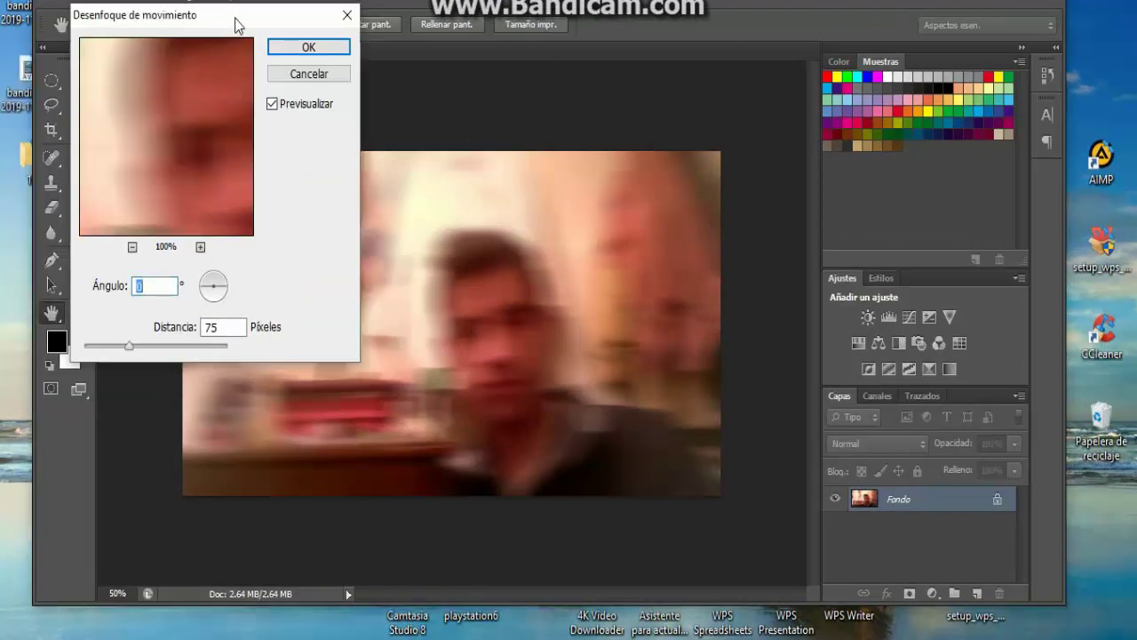
pyautogui.moveTo(235, 18); pyautogui.dragTo(250, 17)
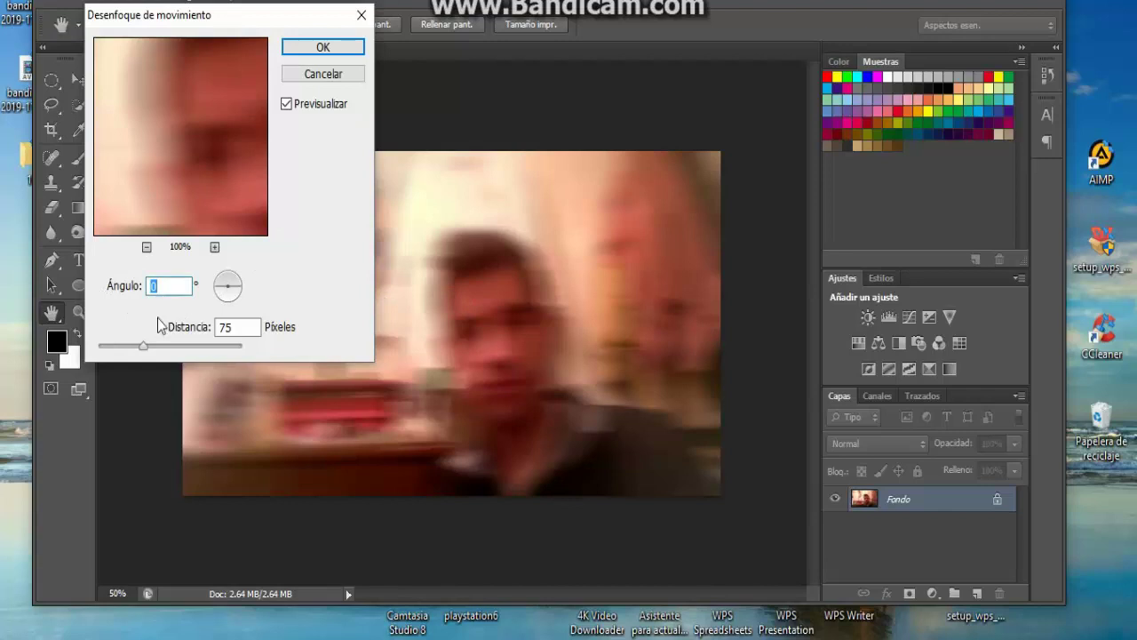
pyautogui.click(146, 248)
pyautogui.click(147, 247)
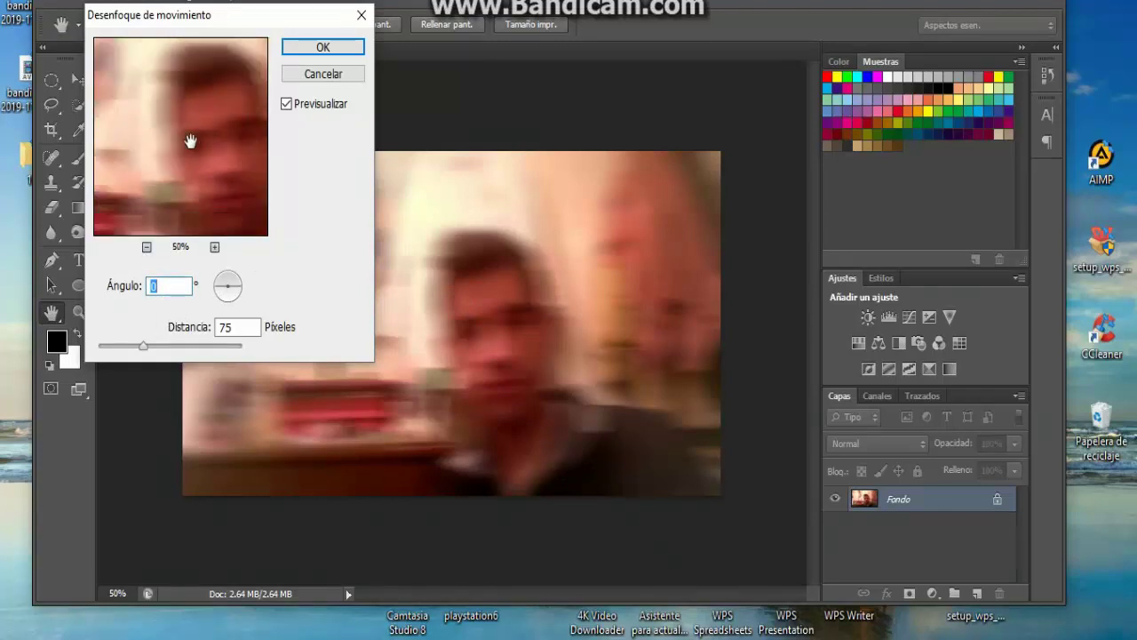
pyautogui.moveTo(190, 140); pyautogui.dragTo(159, 133)
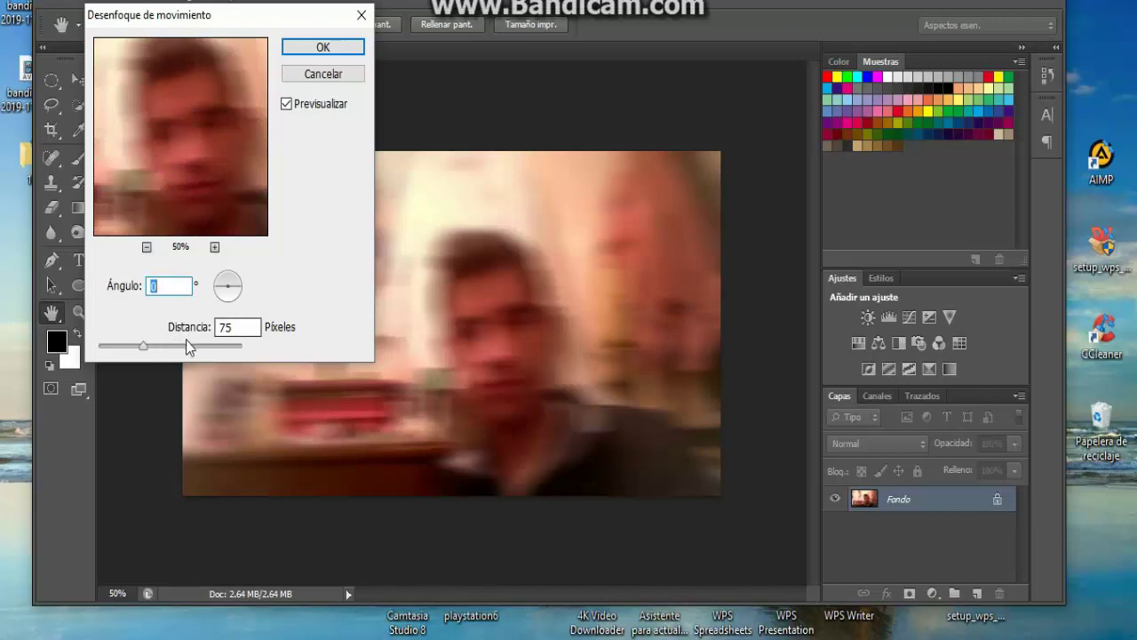
# Test motion blur distances of 15, 215 and 50 px, then cancel without applying
pyautogui.moveTo(144, 347); pyautogui.dragTo(131, 355)
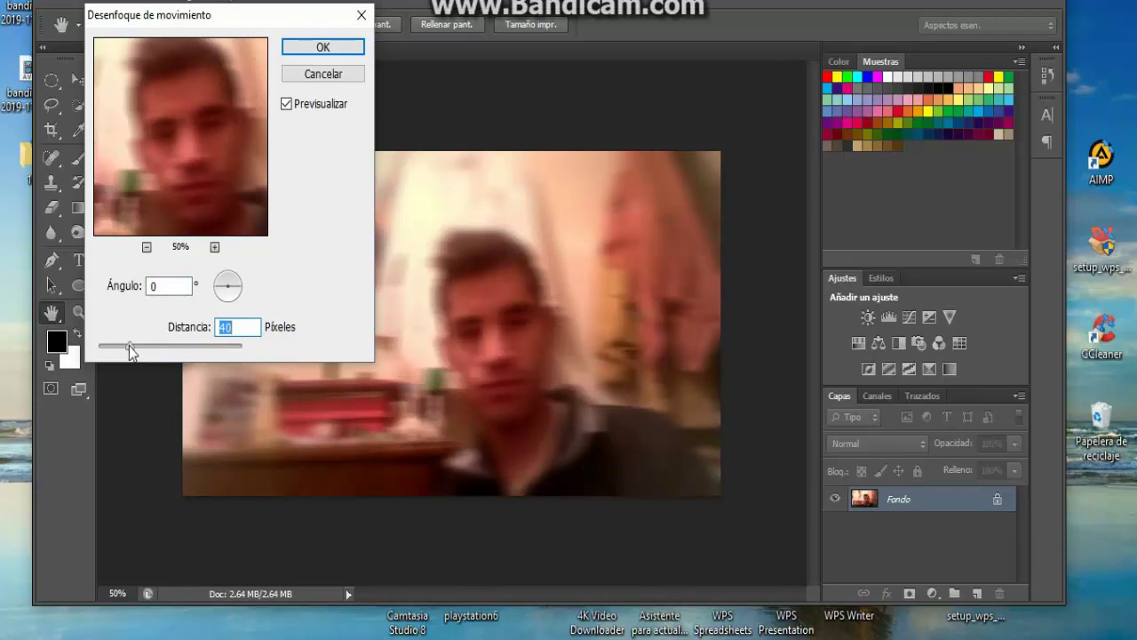
pyautogui.moveTo(128, 345); pyautogui.dragTo(109, 344)
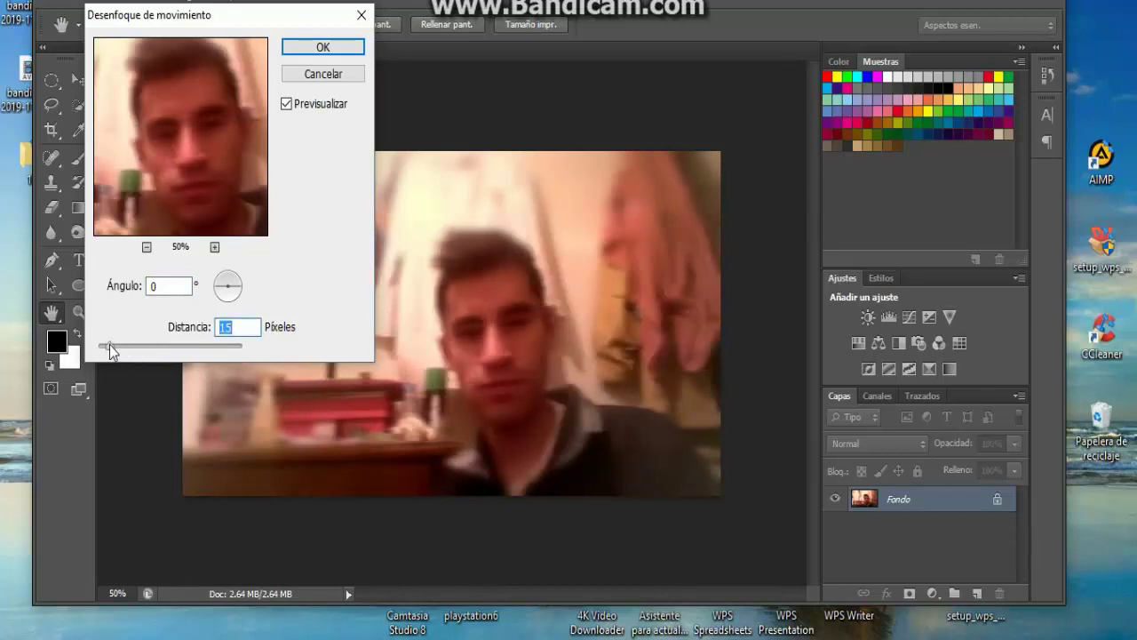
pyautogui.moveTo(109, 345); pyautogui.dragTo(177, 354)
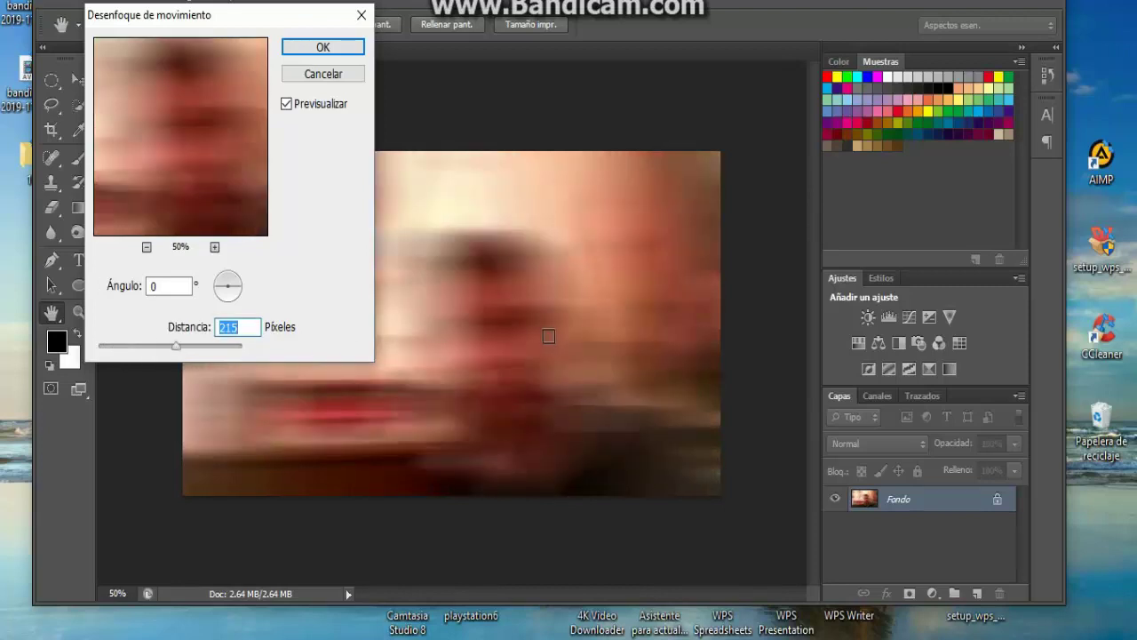
pyautogui.moveTo(177, 353); pyautogui.dragTo(148, 353)
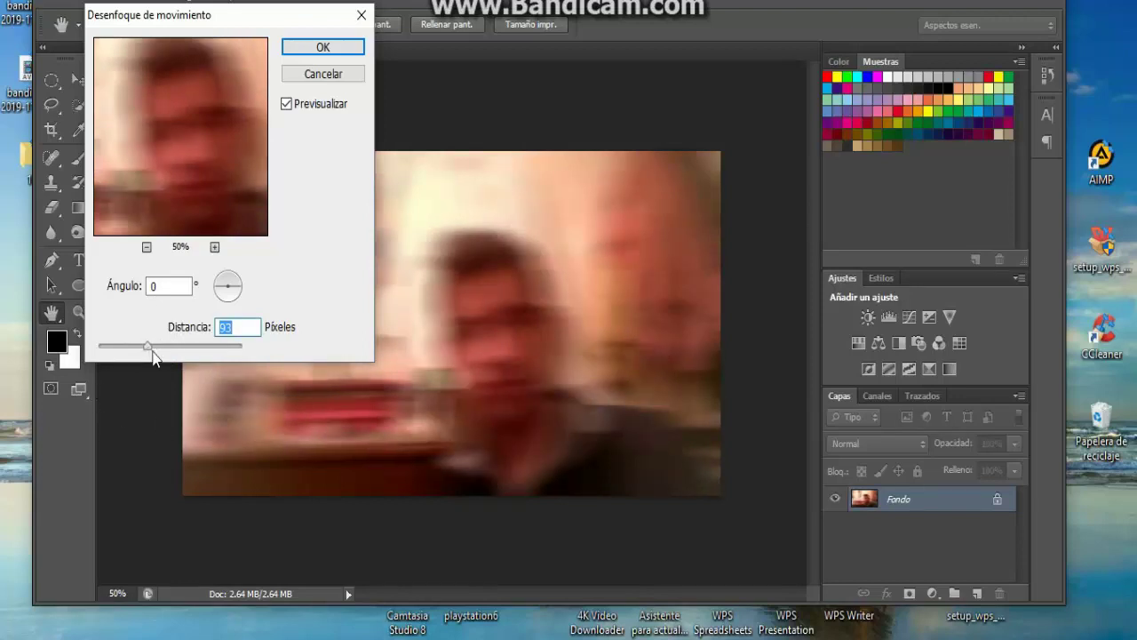
pyautogui.moveTo(145, 353); pyautogui.dragTo(139, 353)
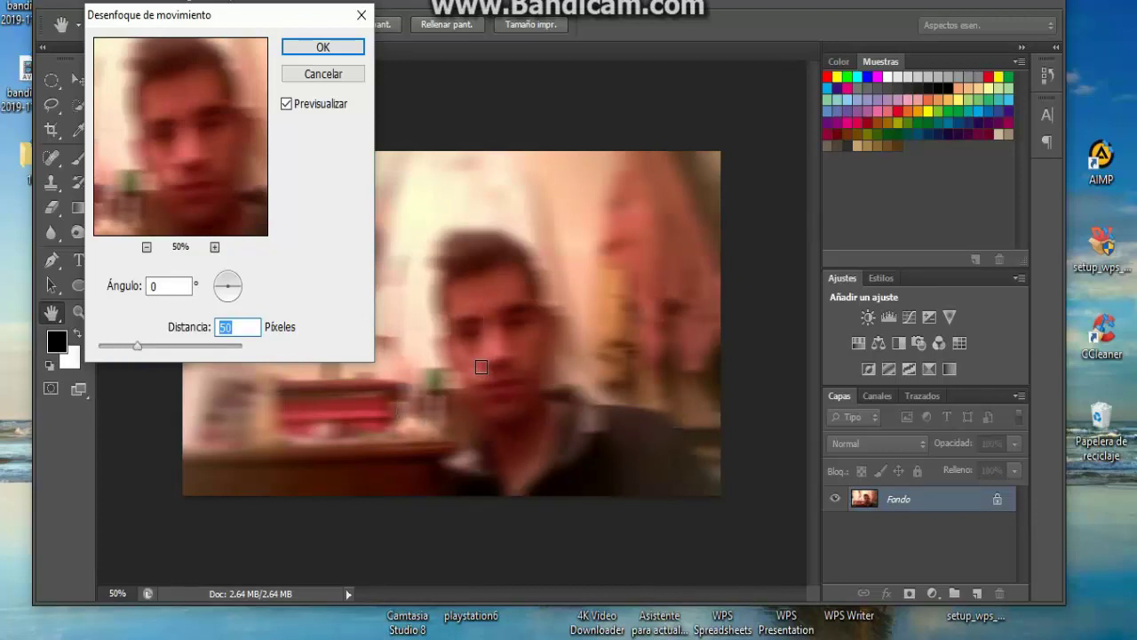
pyautogui.click(336, 74)
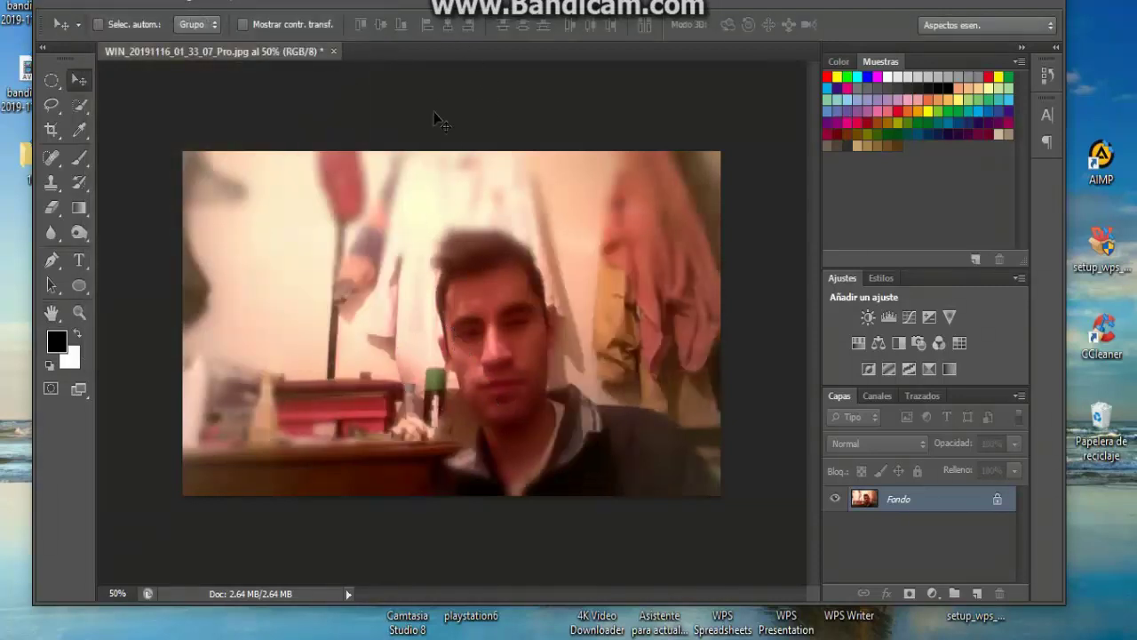
pyautogui.click(373, 3)
pyautogui.moveTo(471, 187)
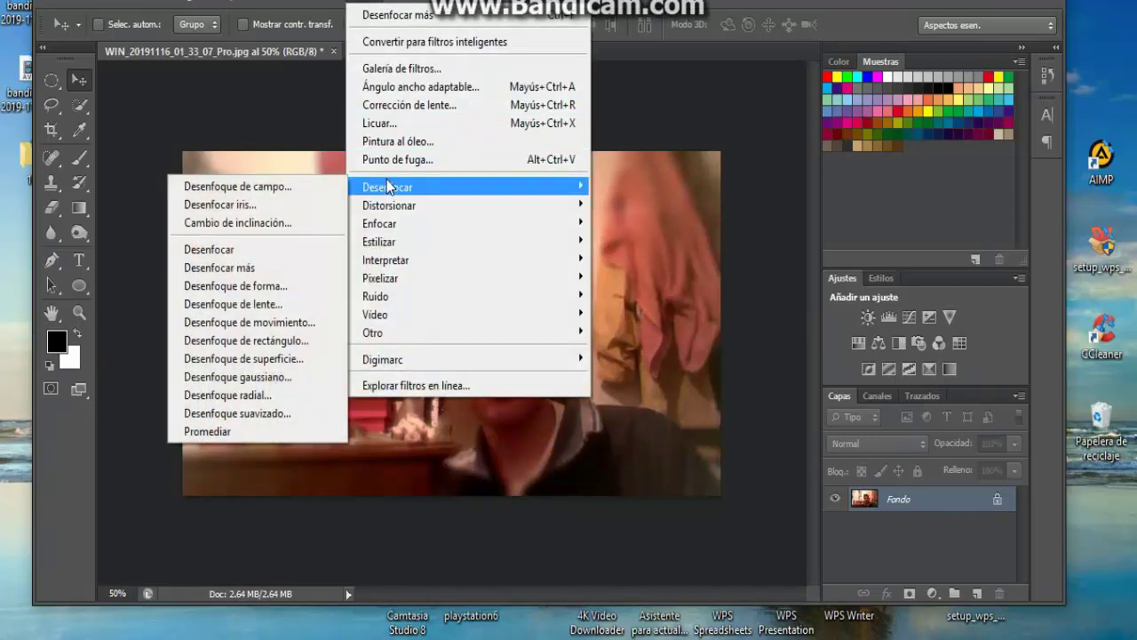
pyautogui.click(240, 342)
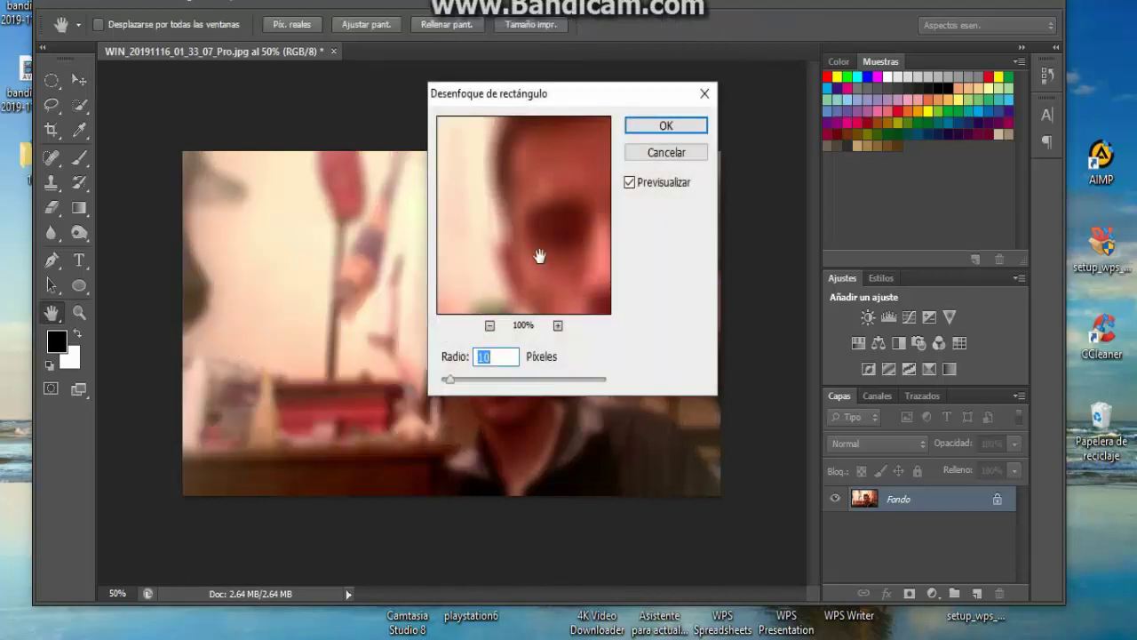
pyautogui.click(489, 326)
pyautogui.click(490, 326)
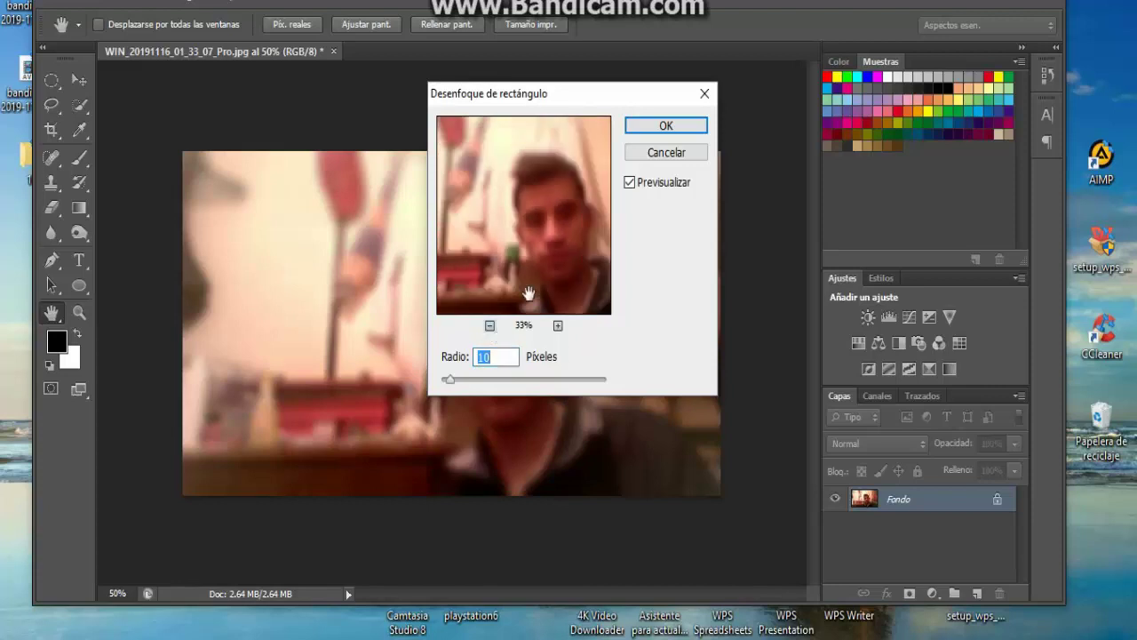
pyautogui.moveTo(461, 382); pyautogui.dragTo(489, 389)
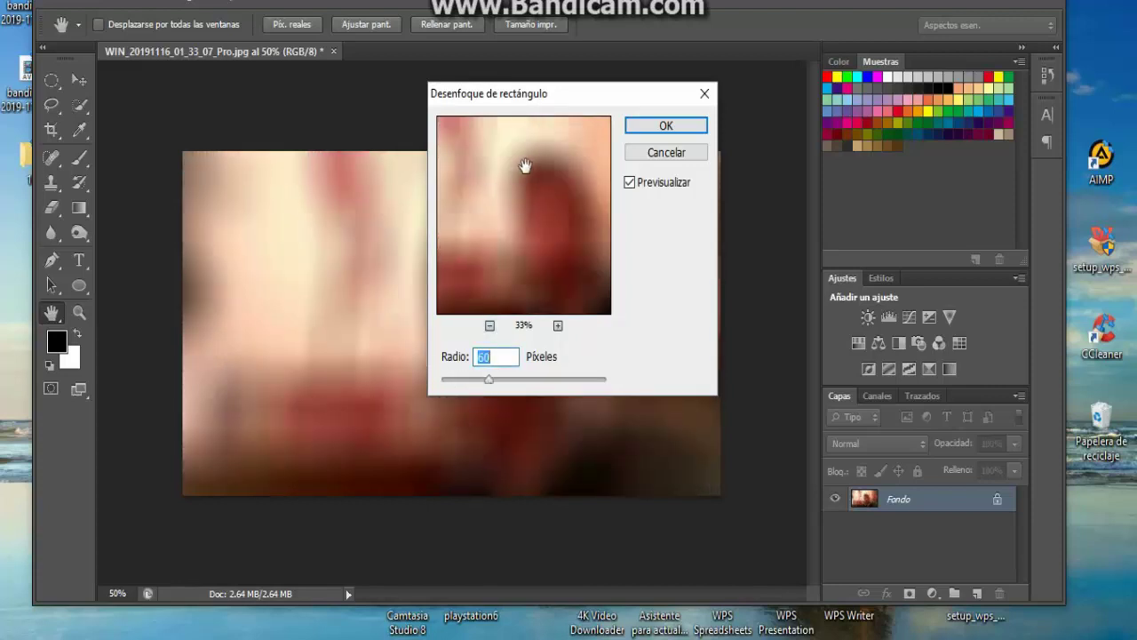
pyautogui.moveTo(594, 105); pyautogui.dragTo(874, 43)
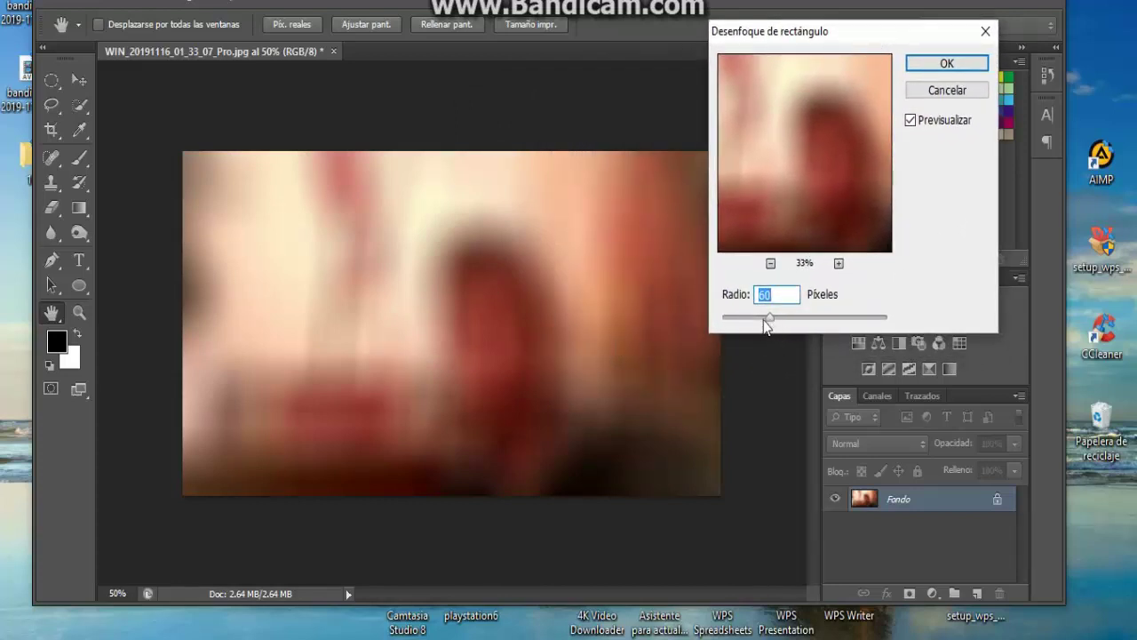
pyautogui.moveTo(764, 322); pyautogui.dragTo(733, 322)
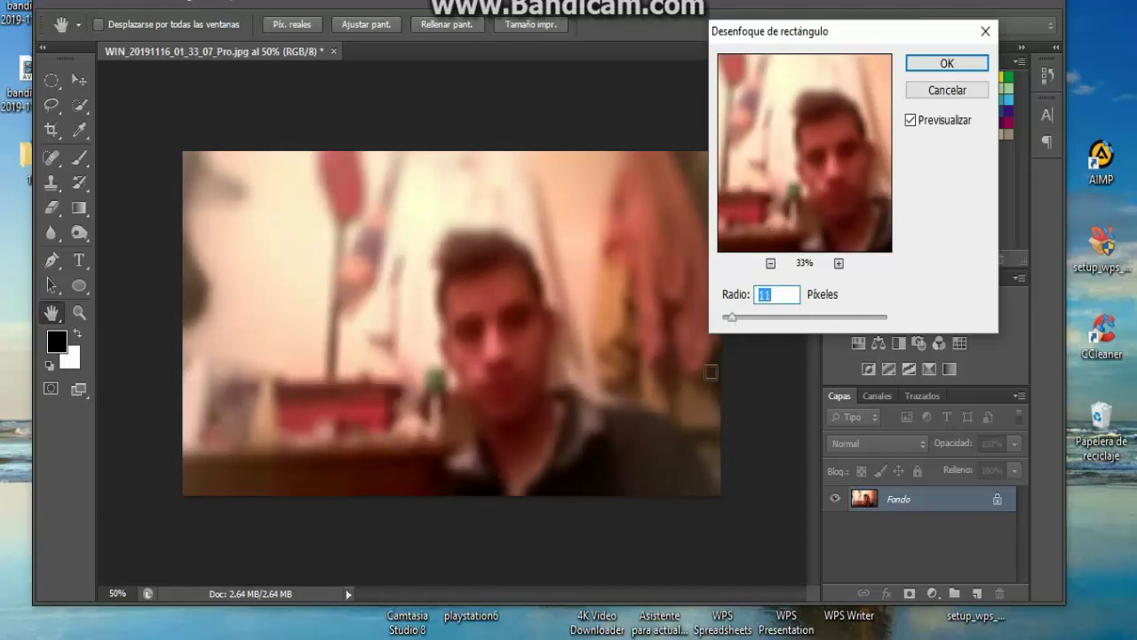
pyautogui.click(958, 93)
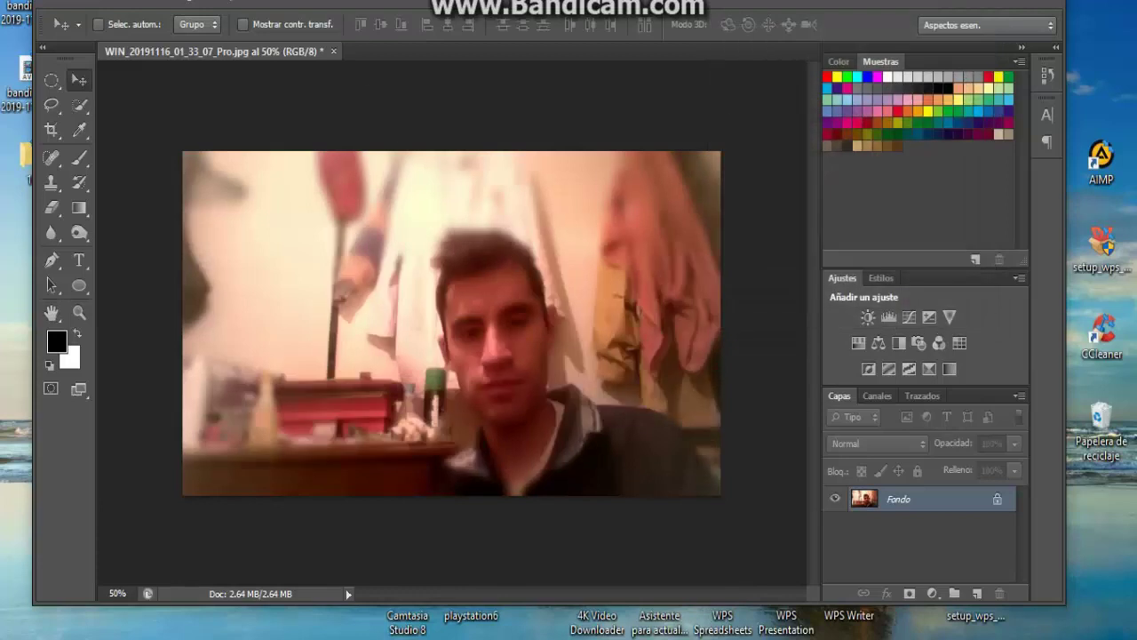
pyautogui.click(375, 7)
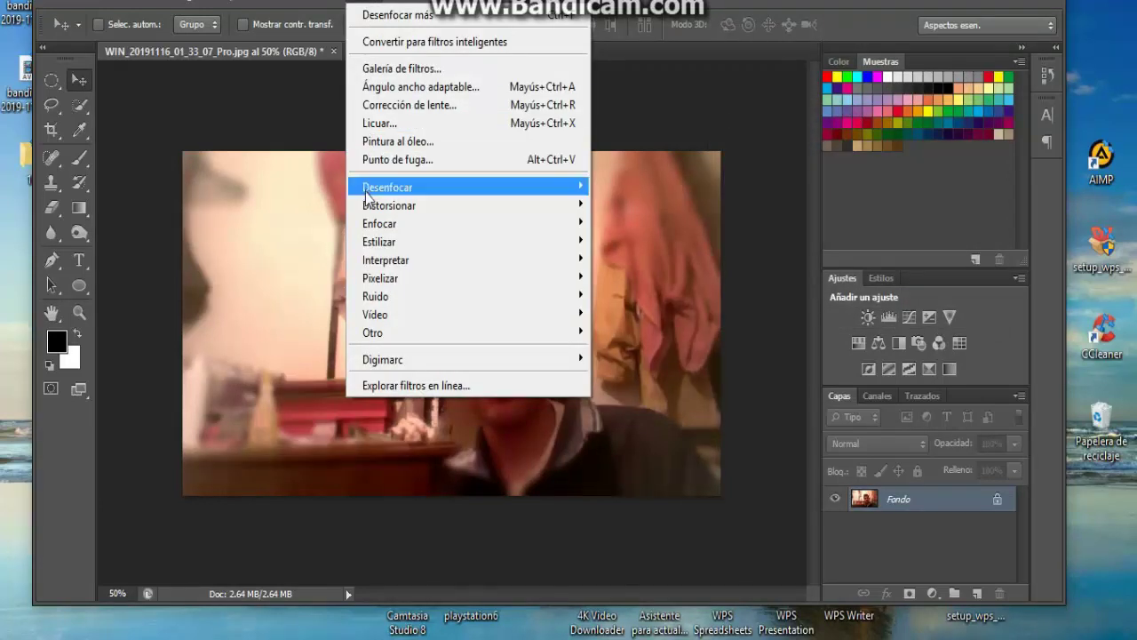
pyautogui.moveTo(388, 186)
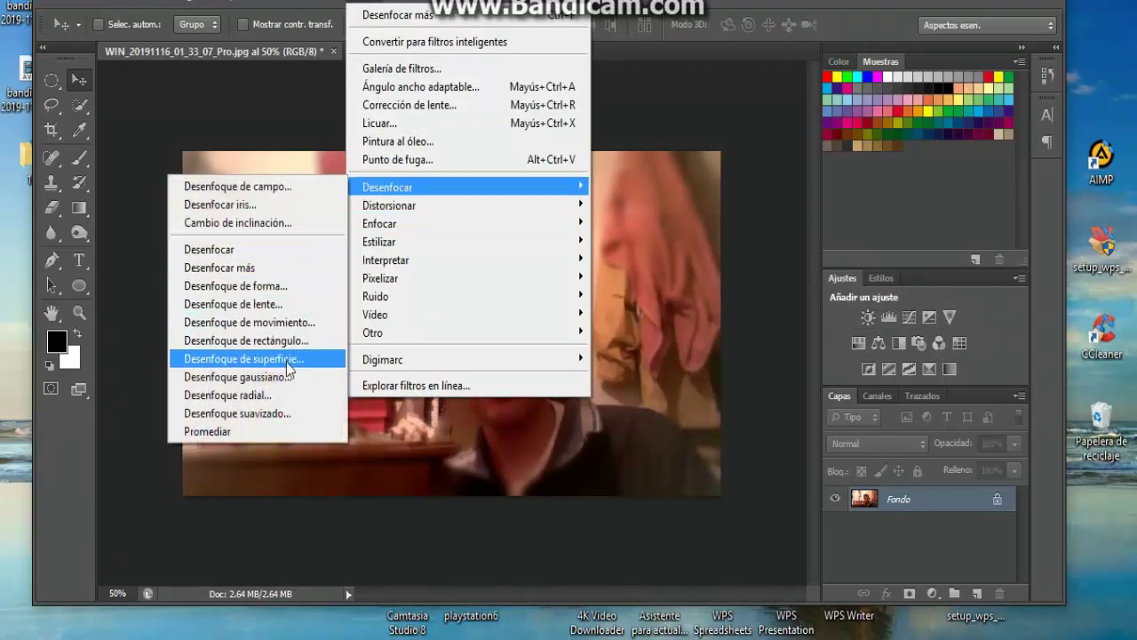
pyautogui.click(287, 364)
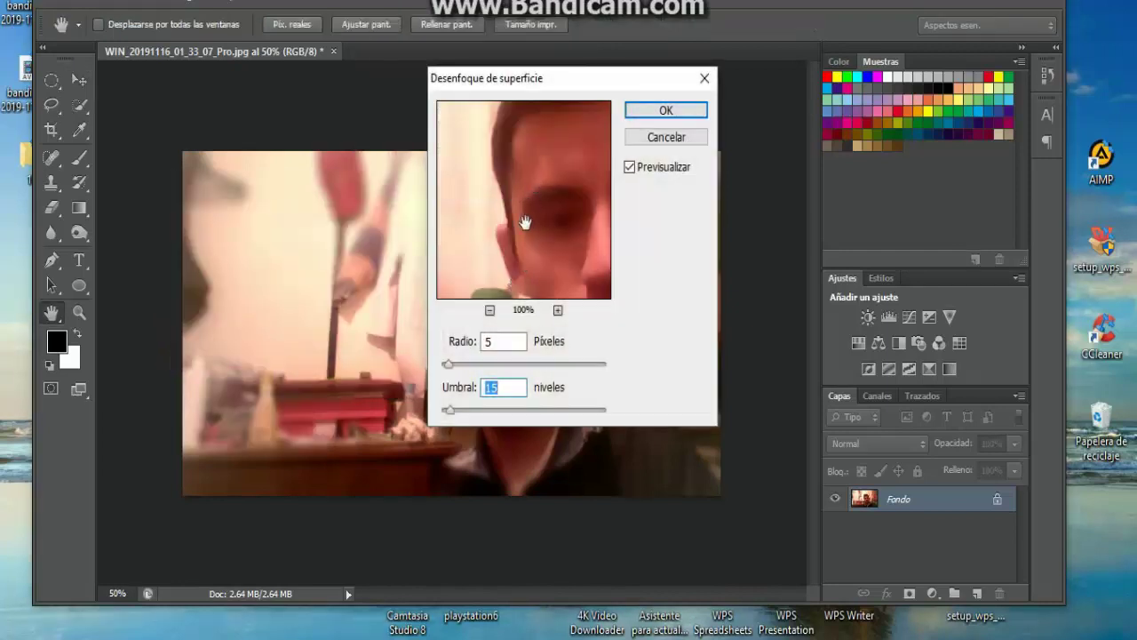
pyautogui.moveTo(525, 223); pyautogui.dragTo(468, 210)
pyautogui.click(490, 311)
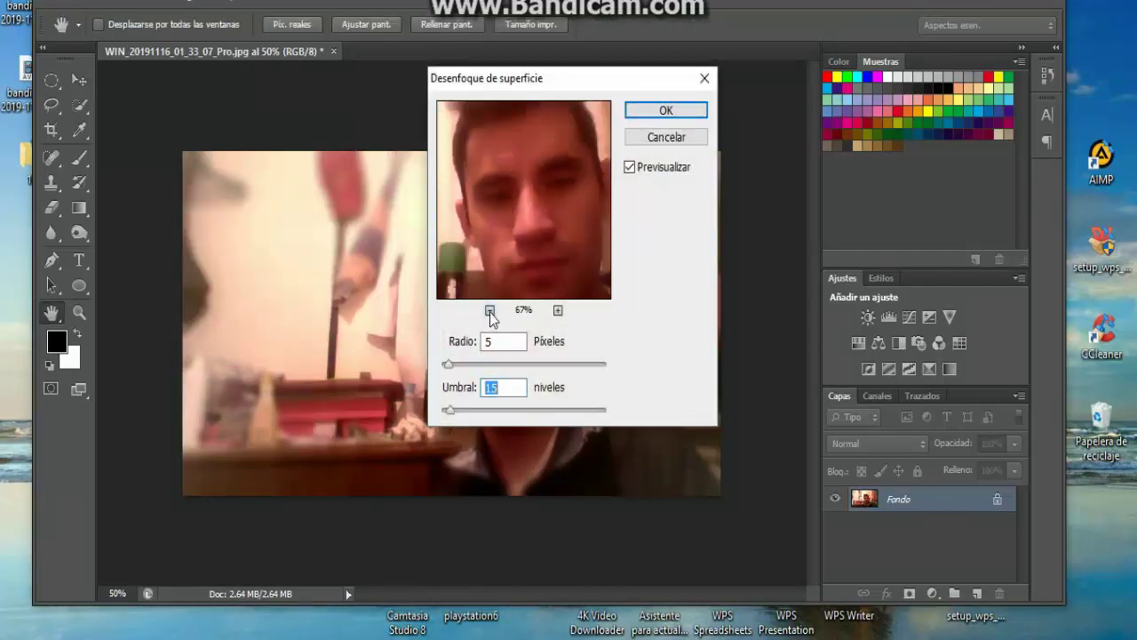
pyautogui.click(490, 310)
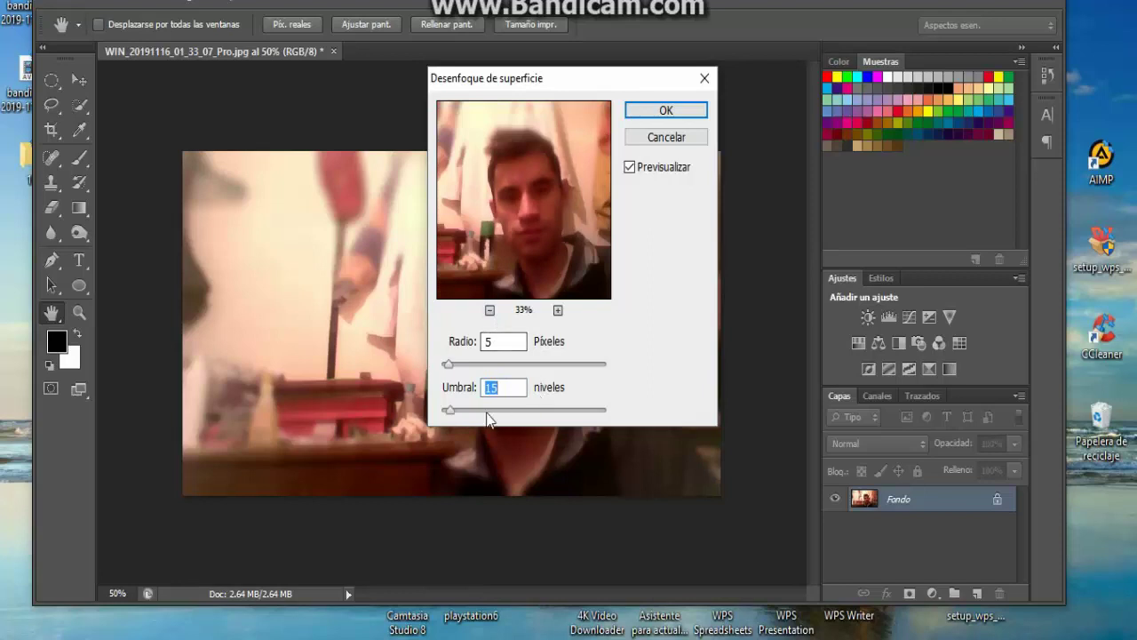
pyautogui.moveTo(448, 365); pyautogui.dragTo(473, 365)
pyautogui.moveTo(552, 248); pyautogui.dragTo(570, 241)
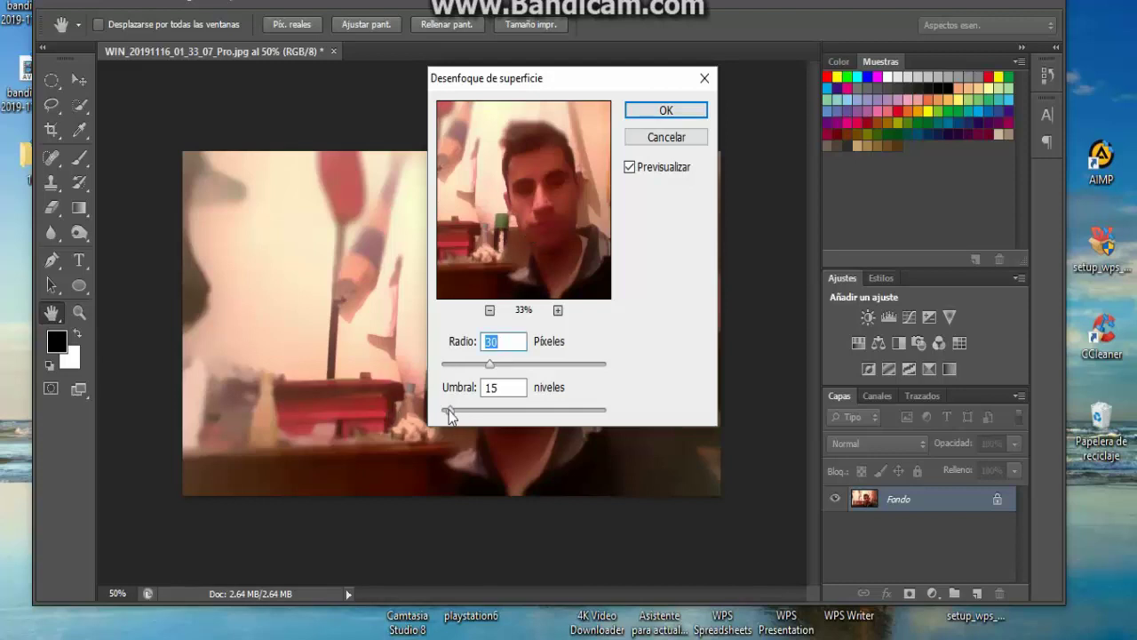
pyautogui.moveTo(451, 413); pyautogui.dragTo(475, 417)
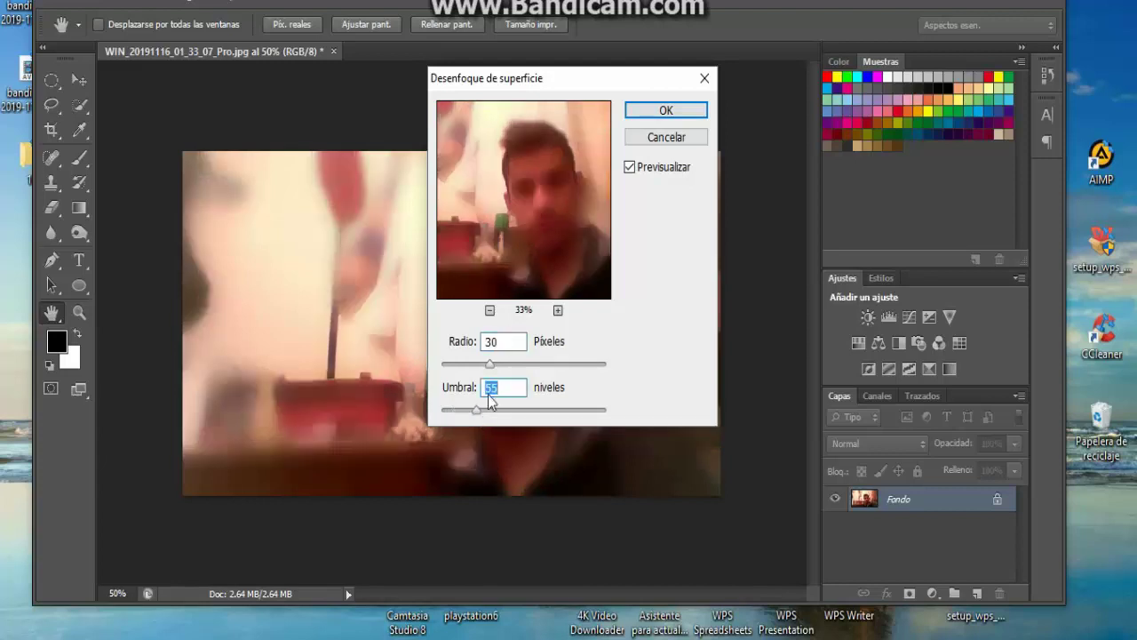
pyautogui.moveTo(658, 83); pyautogui.dragTo(795, 66)
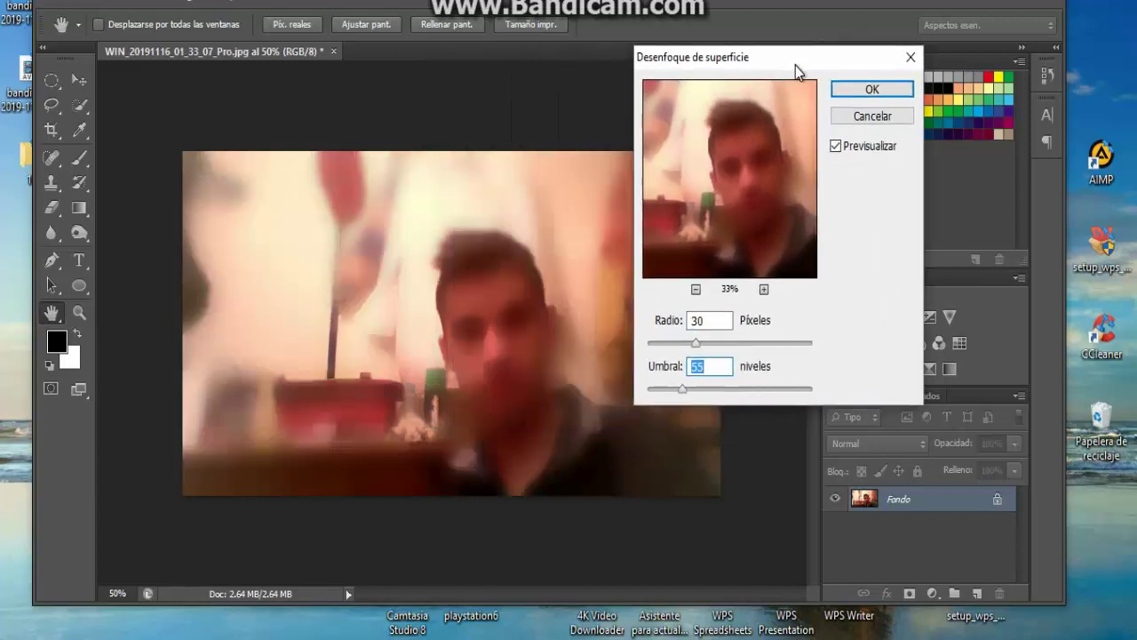
pyautogui.click(448, 302)
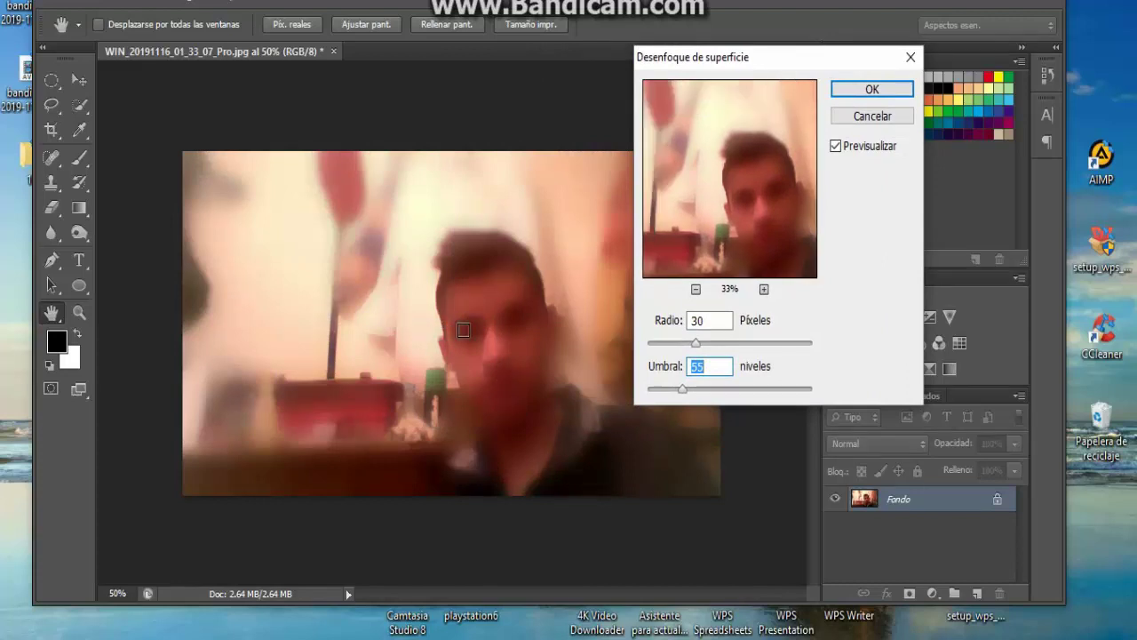
pyautogui.click(497, 410)
pyautogui.click(530, 437)
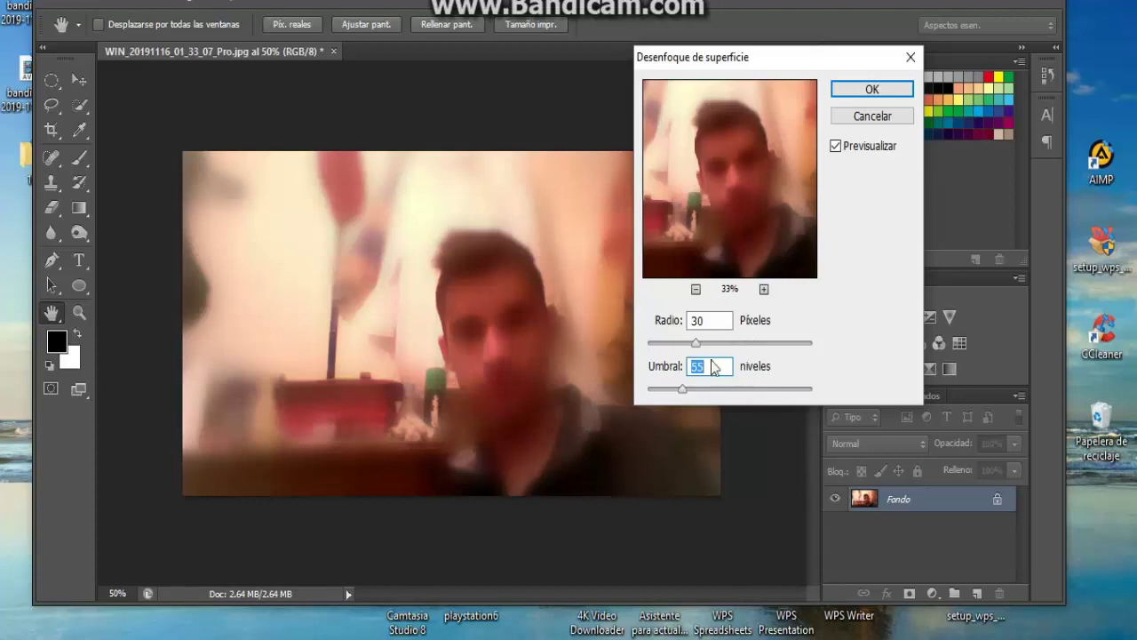
pyautogui.click(855, 119)
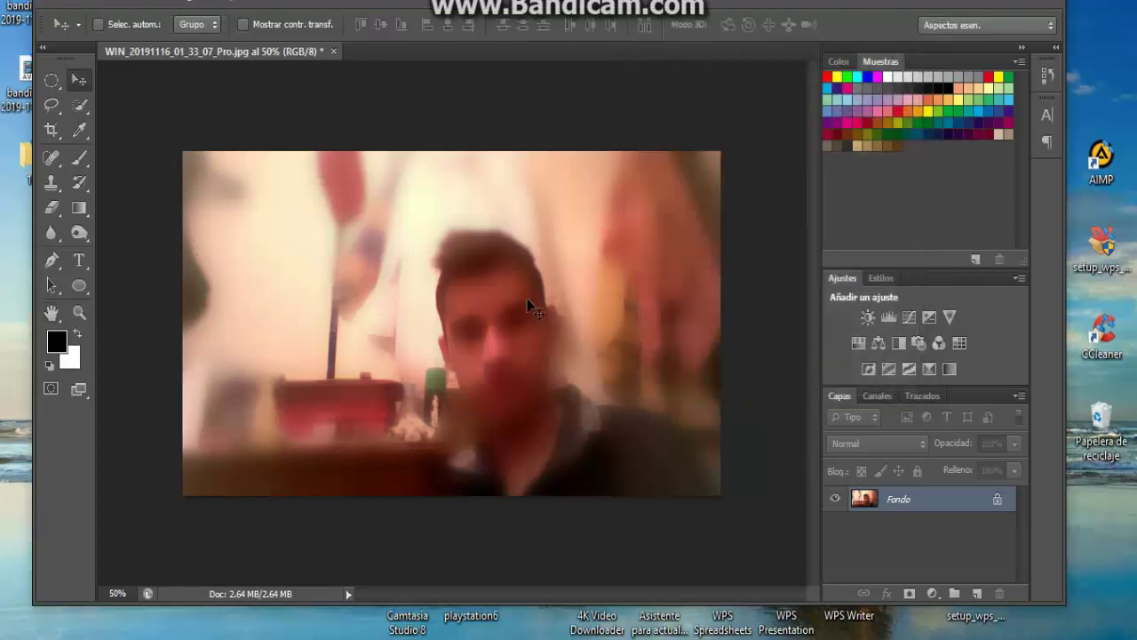
# Open Desenfoque gaussiano, move the dialog aside and frame the face in a 33% preview
pyautogui.click(356, 5)
pyautogui.moveTo(387, 188)
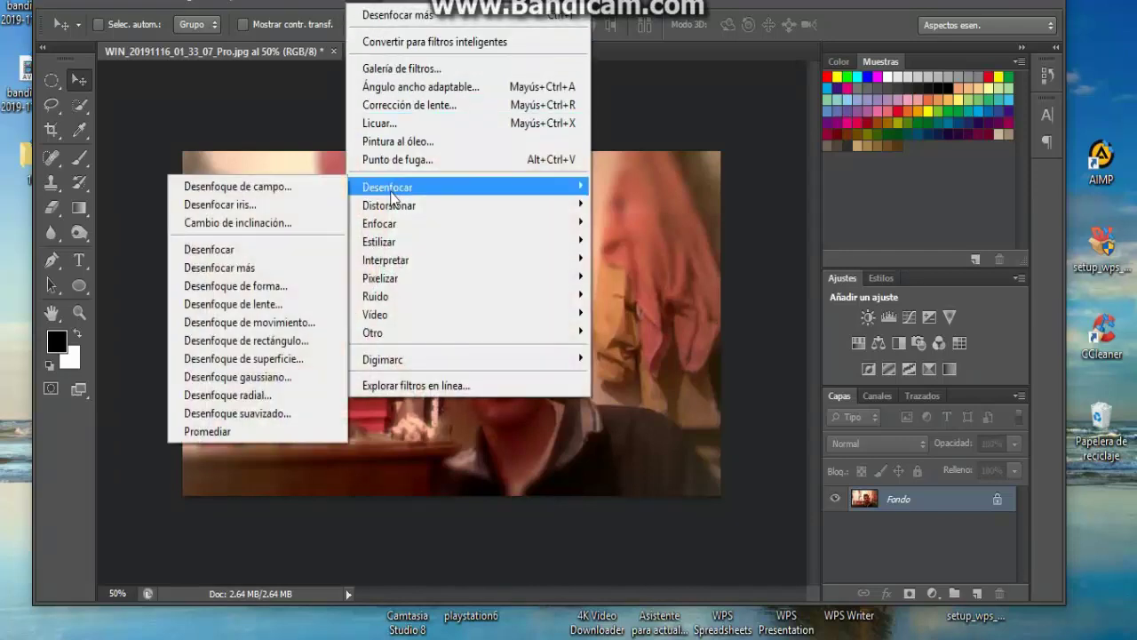
pyautogui.click(278, 378)
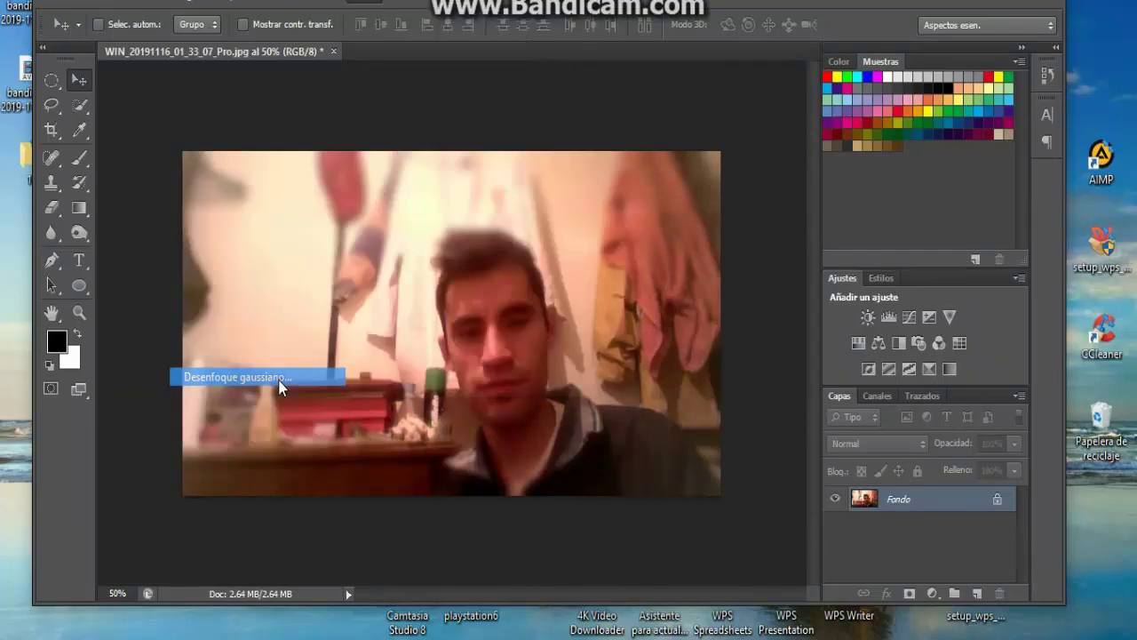
pyautogui.moveTo(306, 58); pyautogui.dragTo(932, 72)
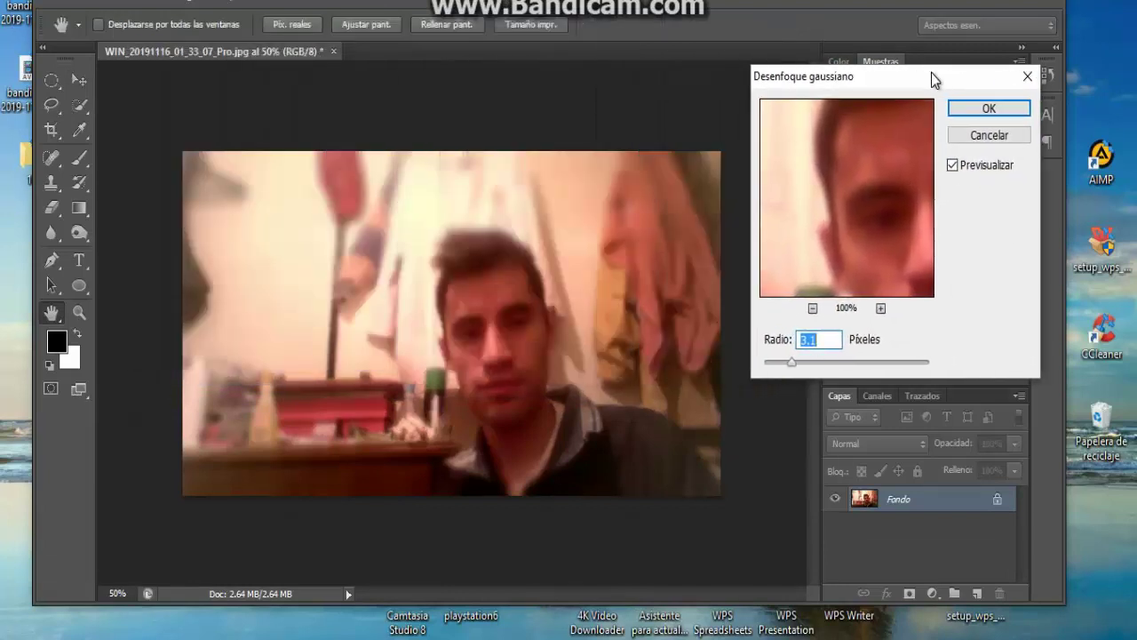
pyautogui.moveTo(876, 237)
pyautogui.mouseDown()
pyautogui.moveTo(820, 211)
pyautogui.moveTo(798, 282)
pyautogui.mouseUp()
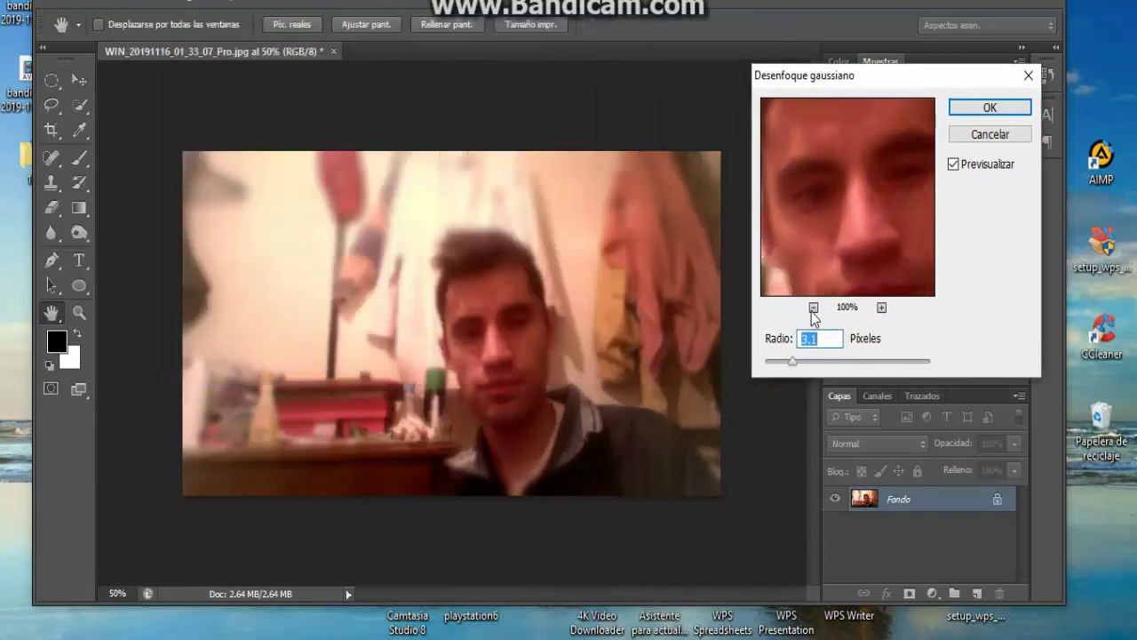
pyautogui.click(813, 306)
pyautogui.moveTo(836, 218); pyautogui.dragTo(849, 209)
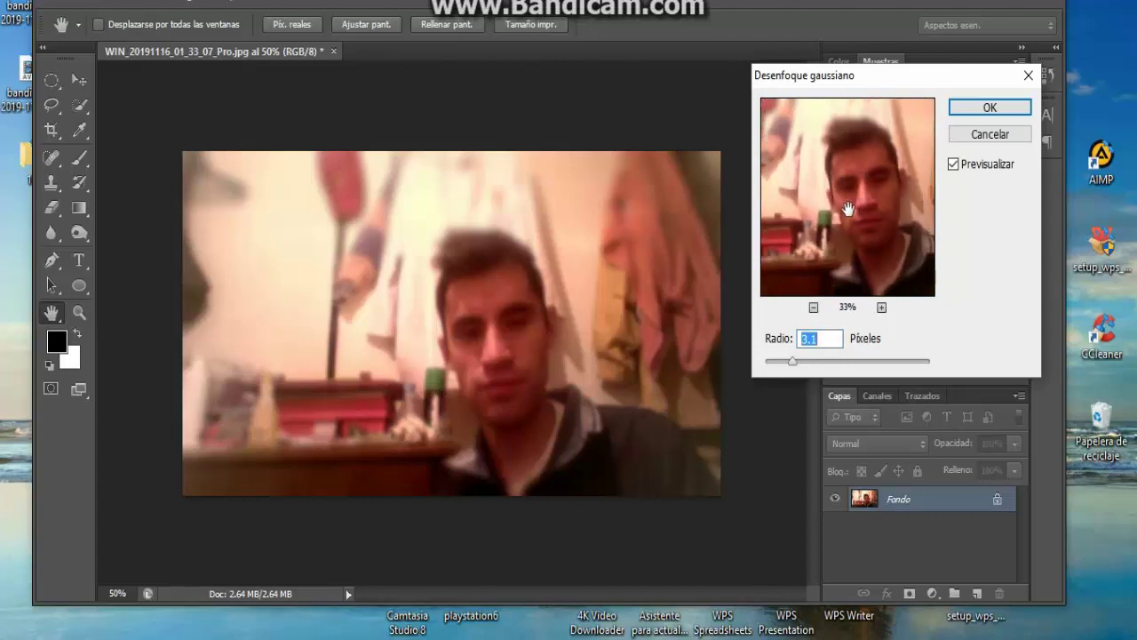
# Try Gaussian radii 49.7 and 7.4 px, cancel the blur, and reopen the Filter menu
pyautogui.moveTo(794, 359); pyautogui.dragTo(856, 369)
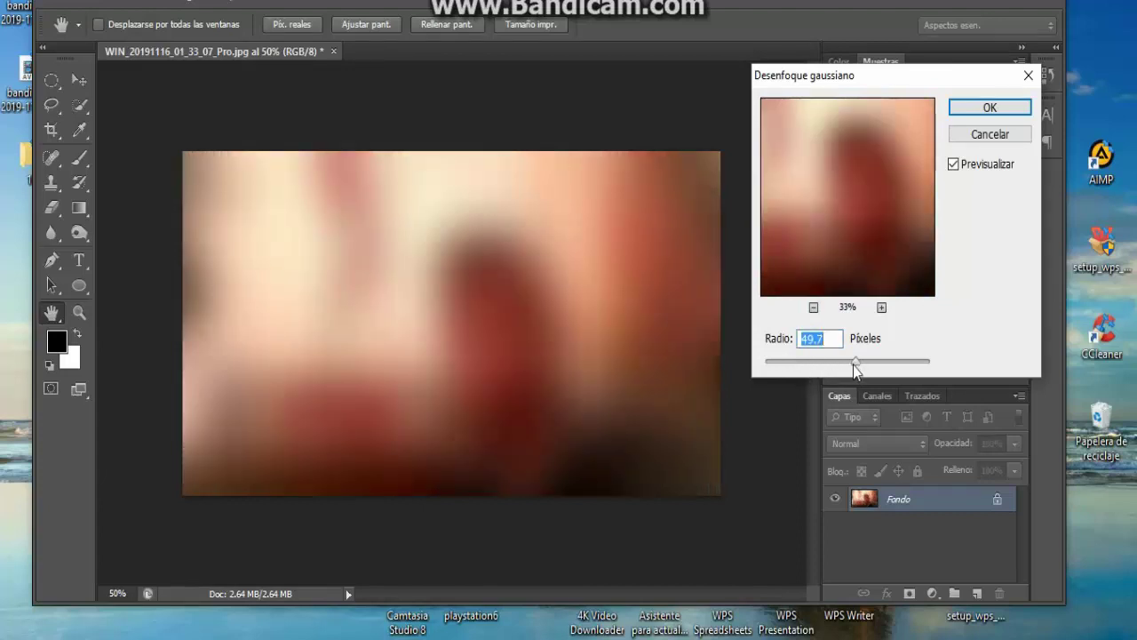
pyautogui.moveTo(856, 369); pyautogui.dragTo(820, 363)
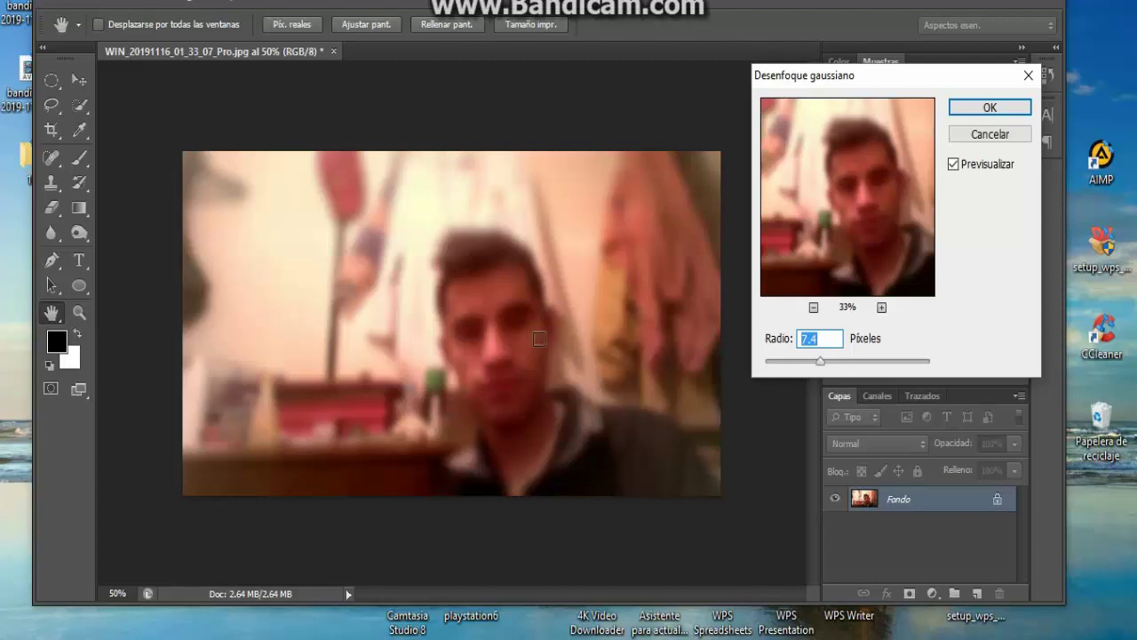
pyautogui.moveTo(848, 75); pyautogui.dragTo(813, 77)
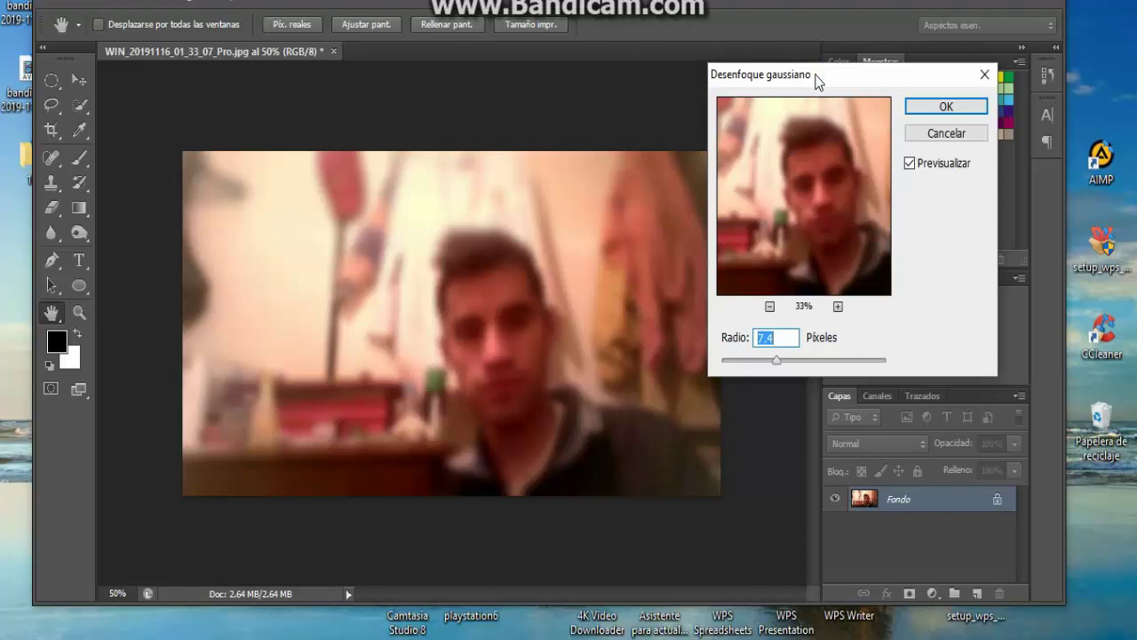
pyautogui.click(948, 135)
pyautogui.click(365, 2)
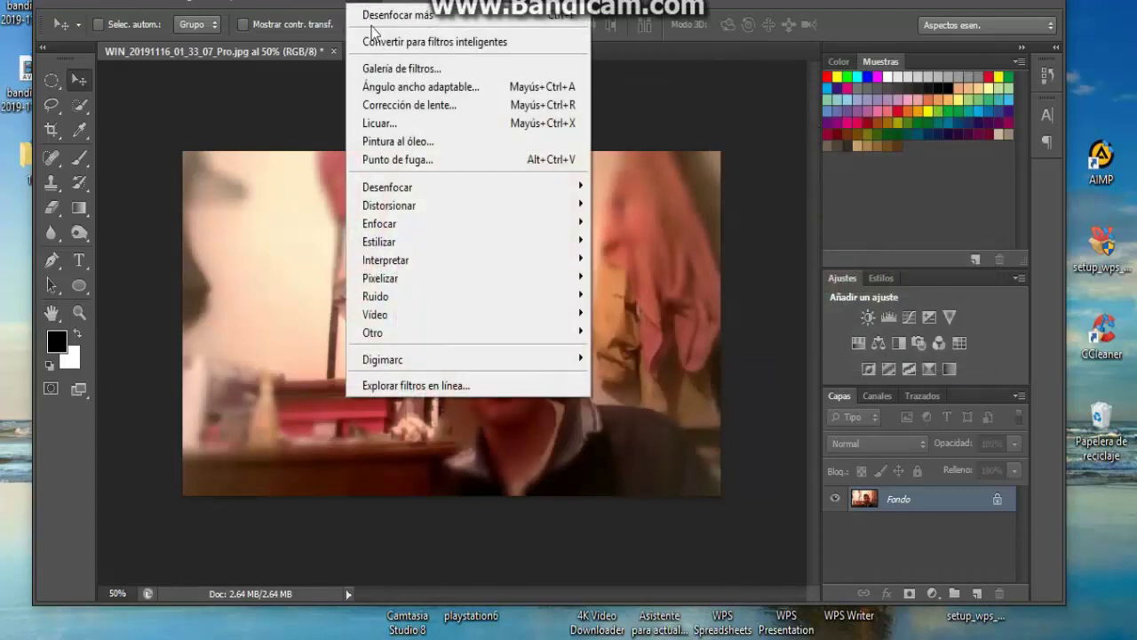
pyautogui.moveTo(388, 187)
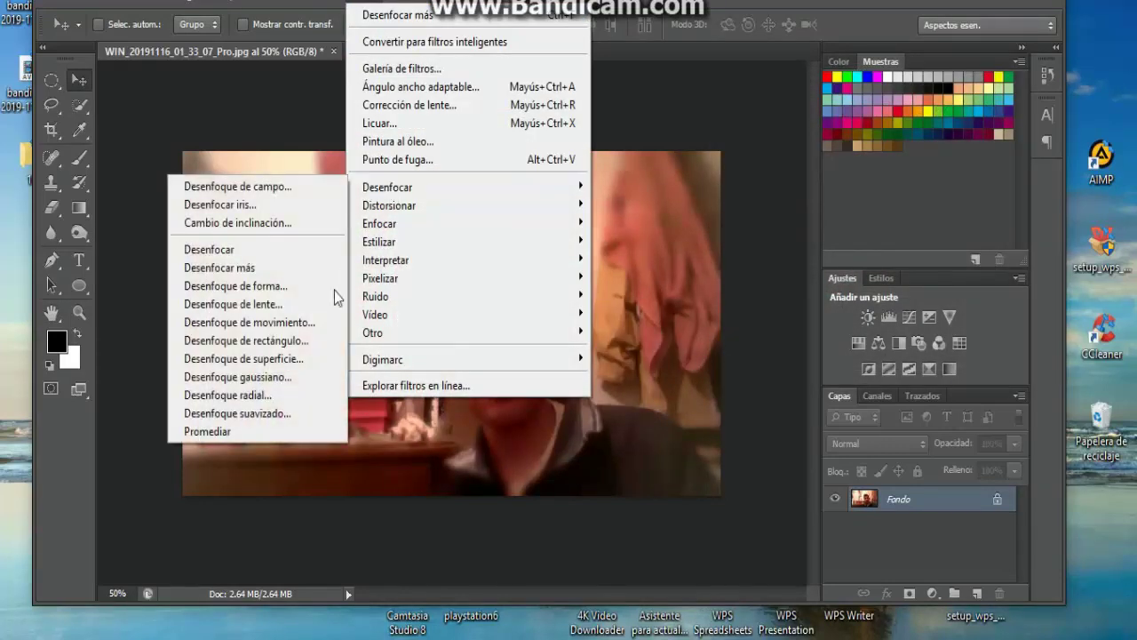
# Apply Desenfoque radial at amount 24 with Giro (Spin) method and Borrador (Draft) quality
pyautogui.click(256, 401)
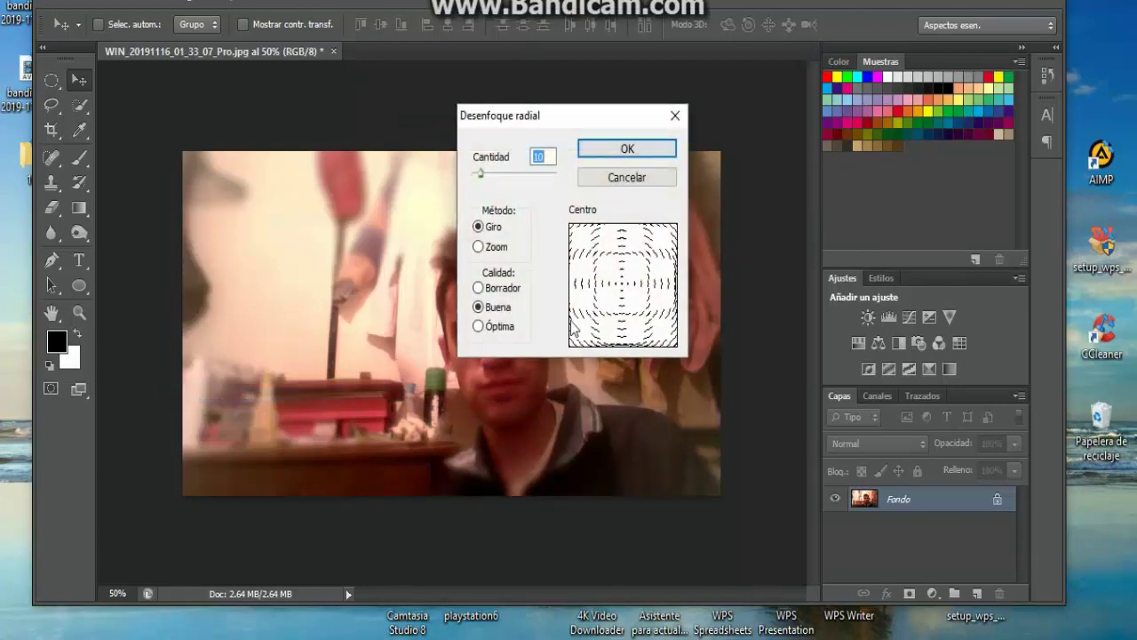
pyautogui.moveTo(554, 118); pyautogui.dragTo(791, 89)
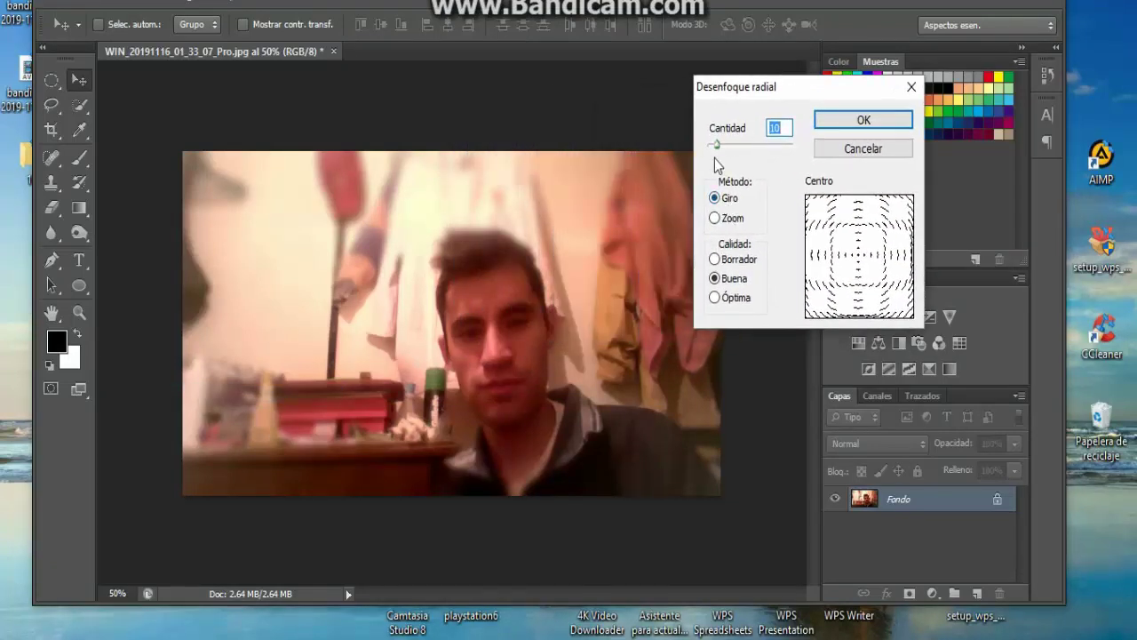
pyautogui.moveTo(716, 144); pyautogui.dragTo(732, 148)
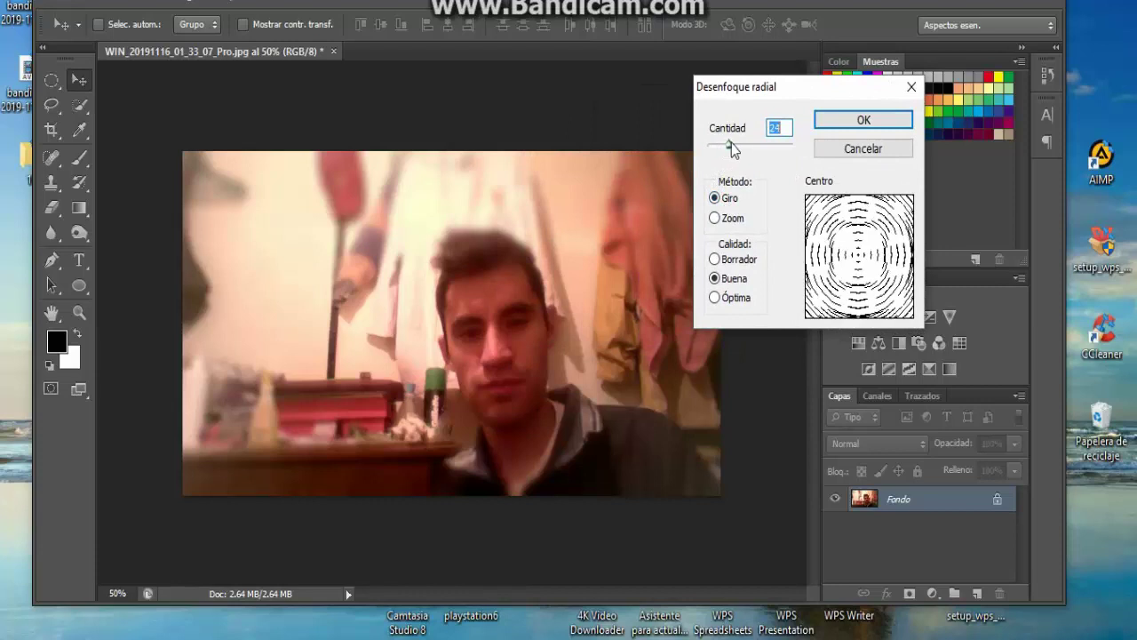
pyautogui.click(714, 218)
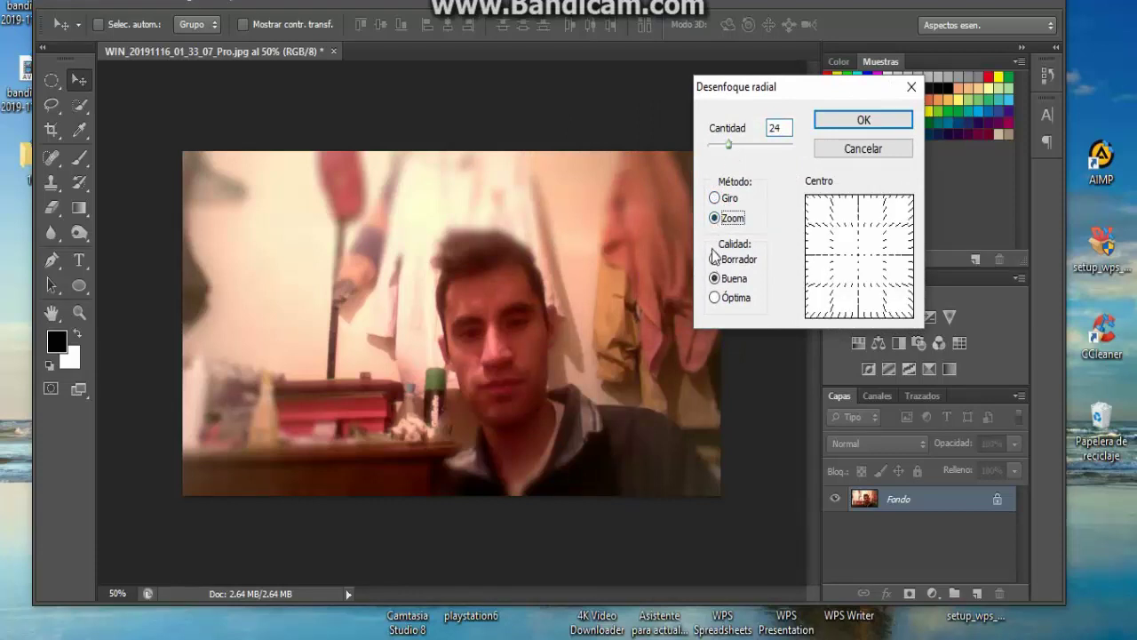
pyautogui.click(715, 260)
pyautogui.click(714, 298)
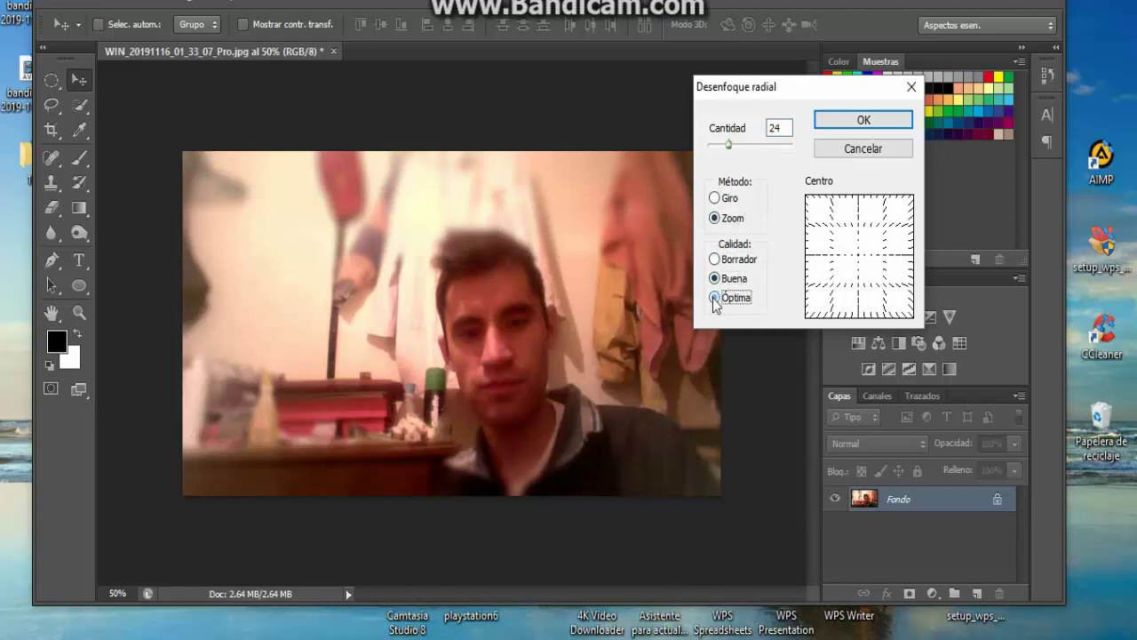
pyautogui.click(714, 197)
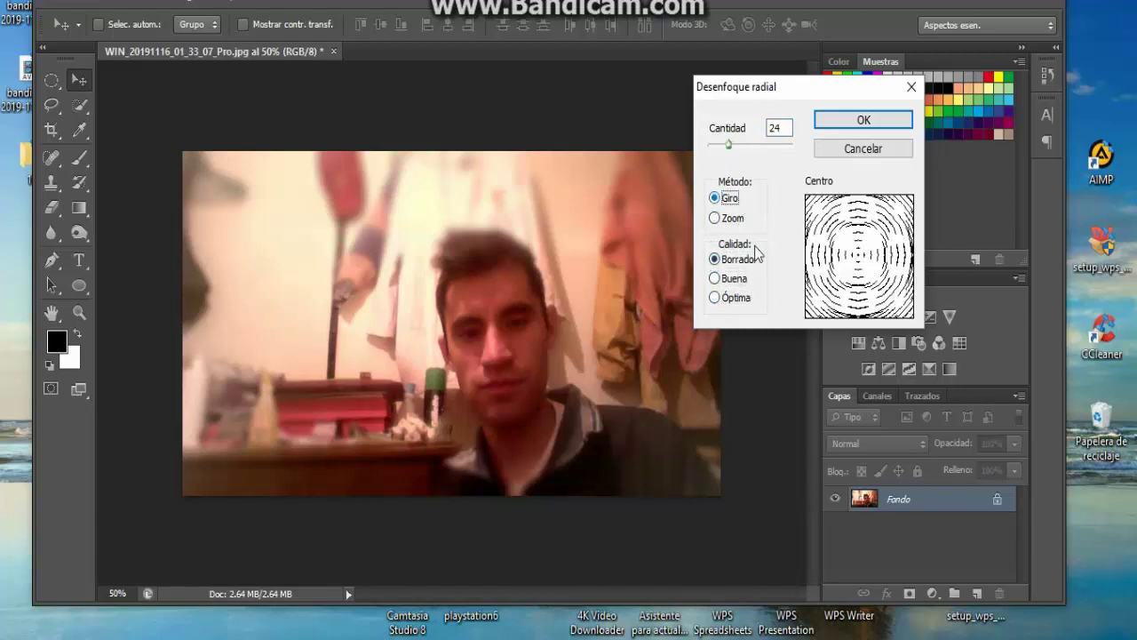
pyautogui.click(858, 122)
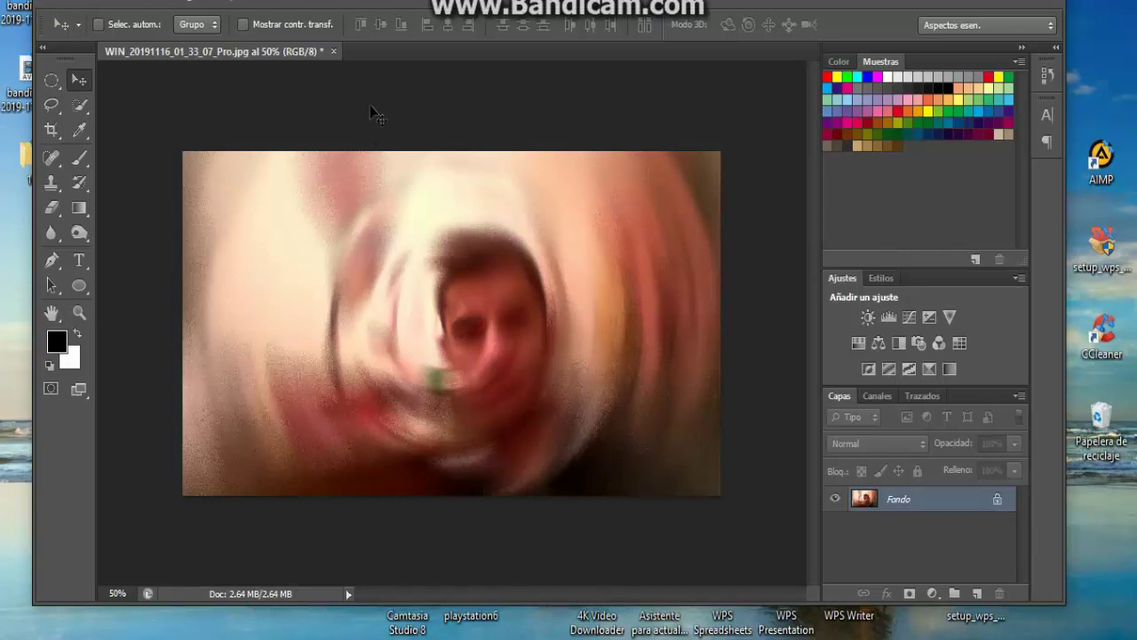
# Discard the swirled photo unsaved and reopen WIN_20191116_01_33_07_Pro.jpg via File > Open
pyautogui.click(335, 51)
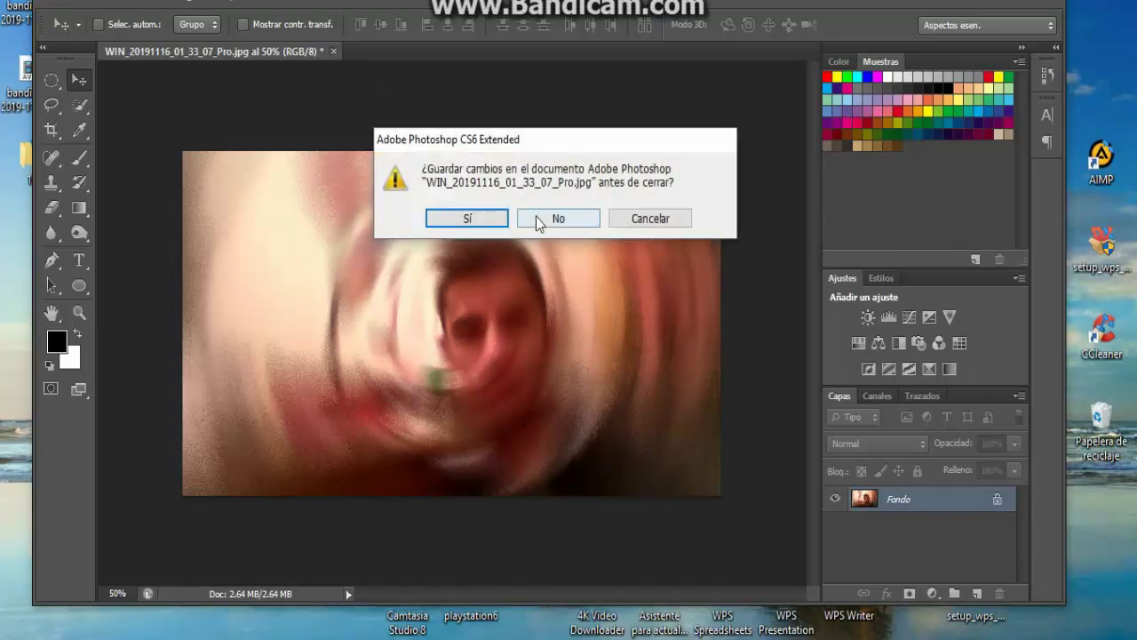
pyautogui.click(535, 217)
pyautogui.click(73, 6)
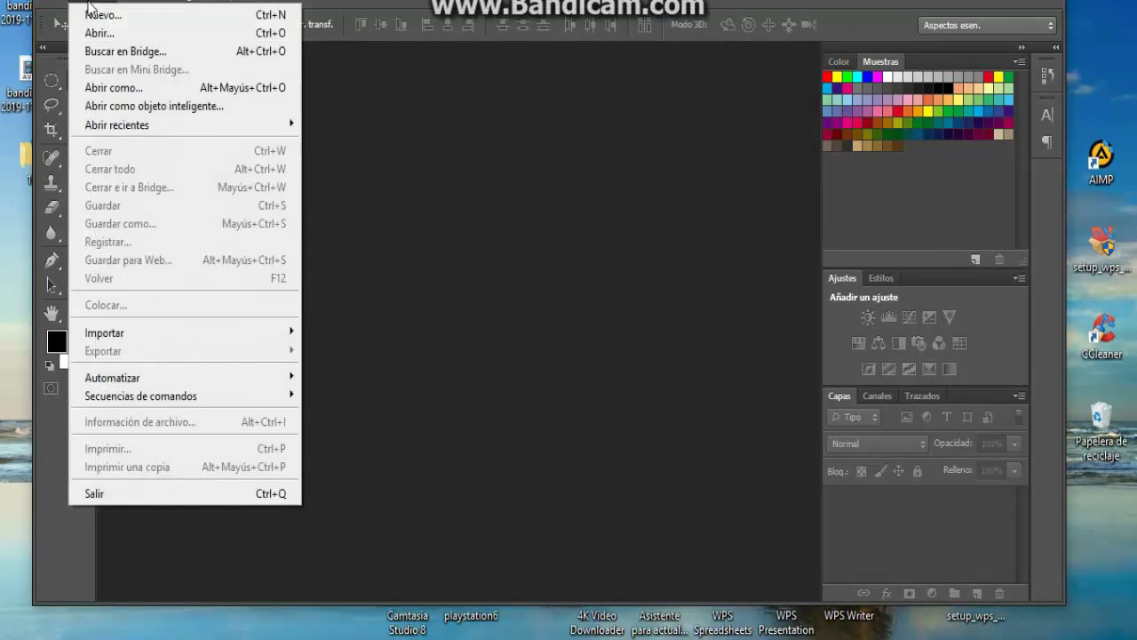
pyautogui.click(138, 32)
pyautogui.click(426, 164)
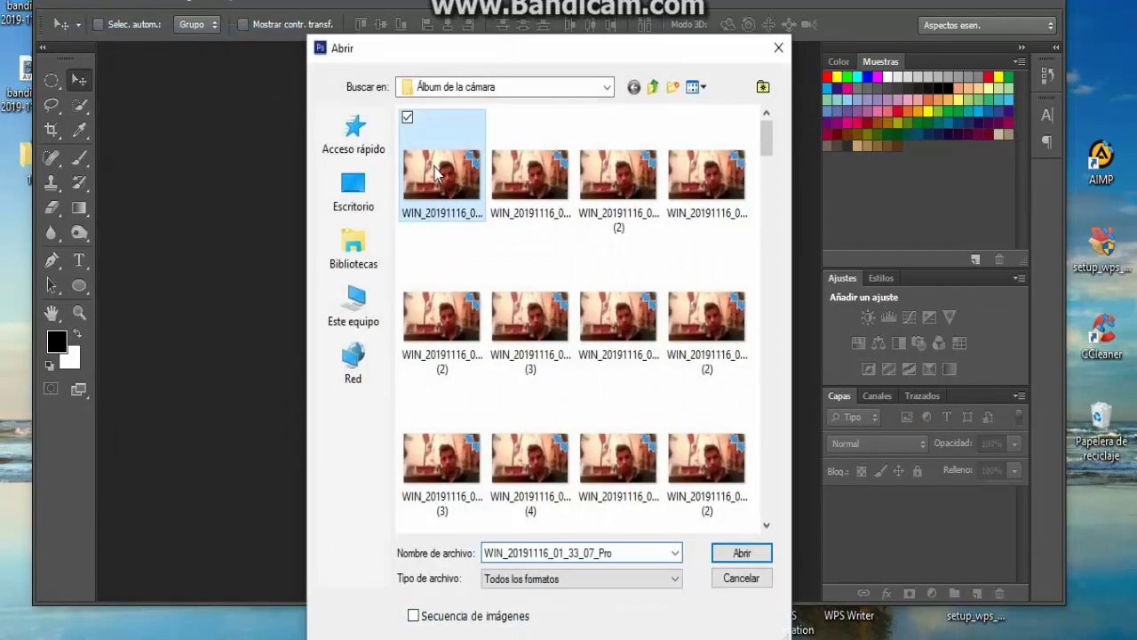
pyautogui.click(757, 556)
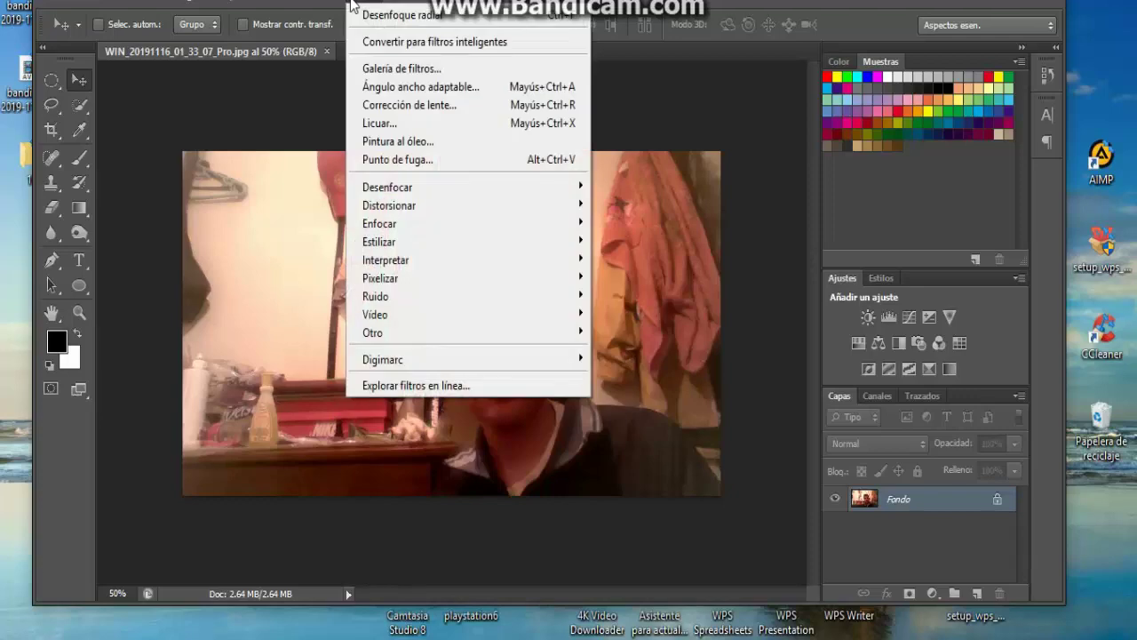
pyautogui.moveTo(388, 187)
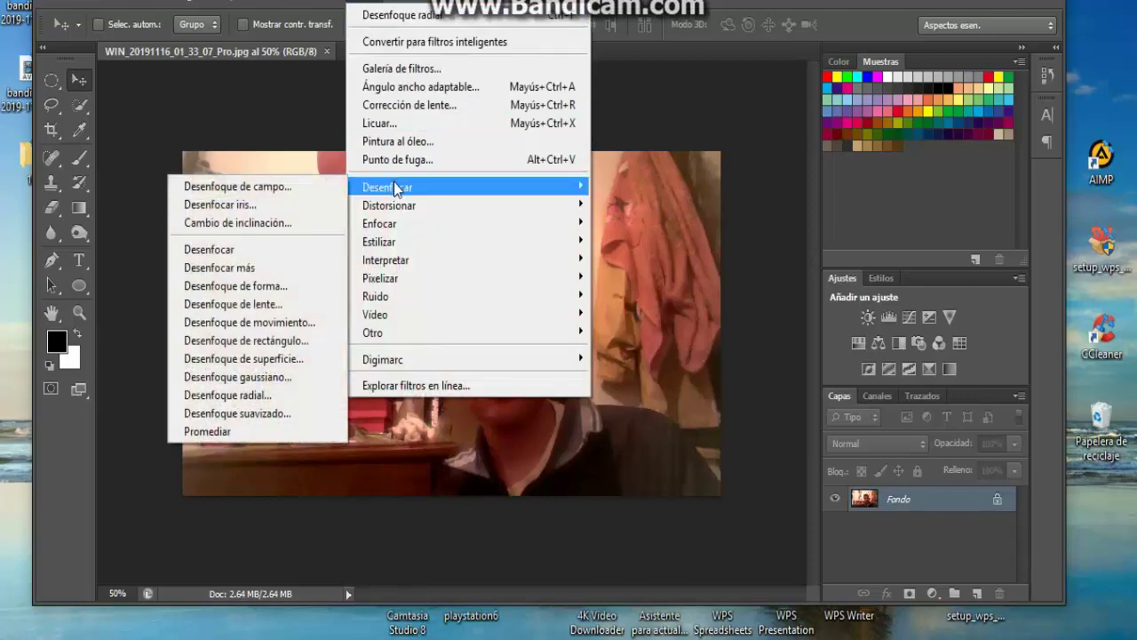
pyautogui.click(277, 414)
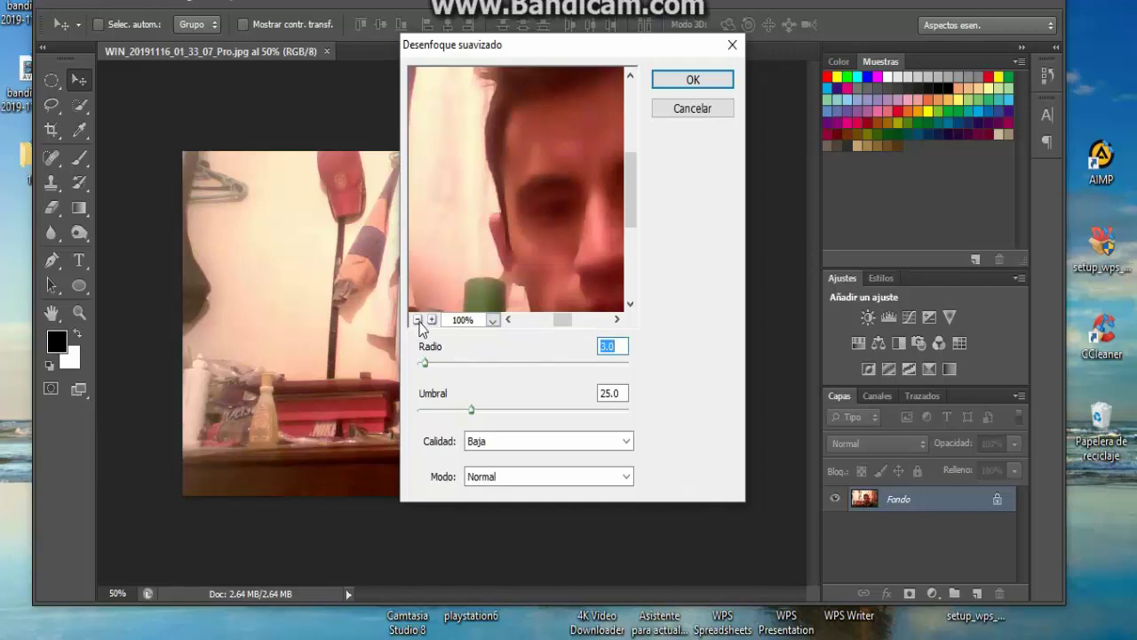
pyautogui.click(417, 320)
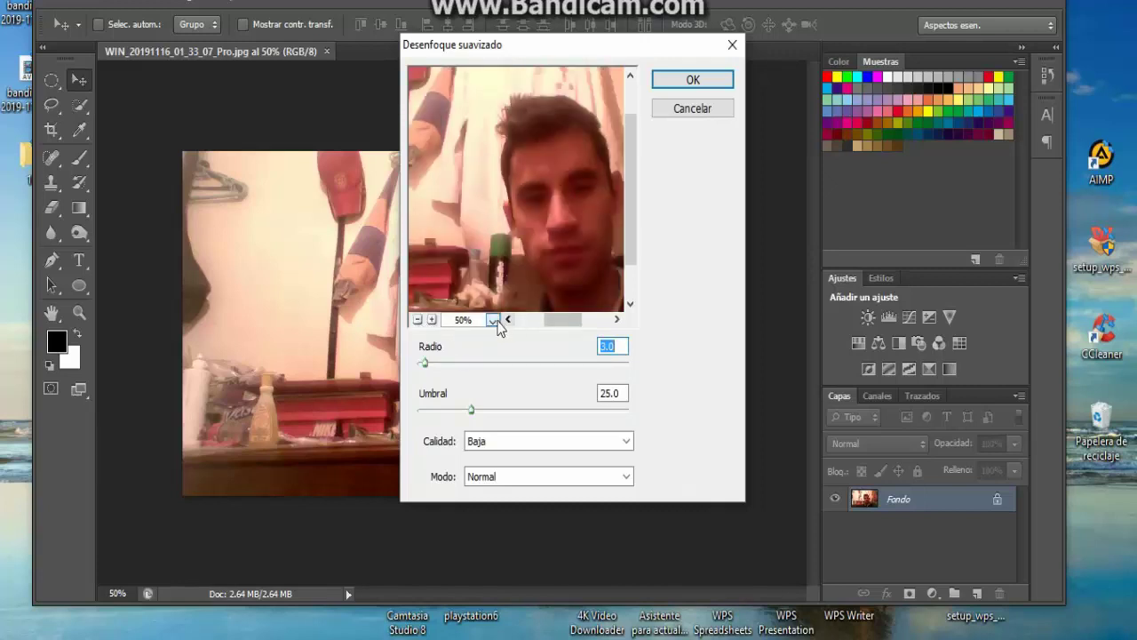
pyautogui.moveTo(424, 362); pyautogui.dragTo(452, 362)
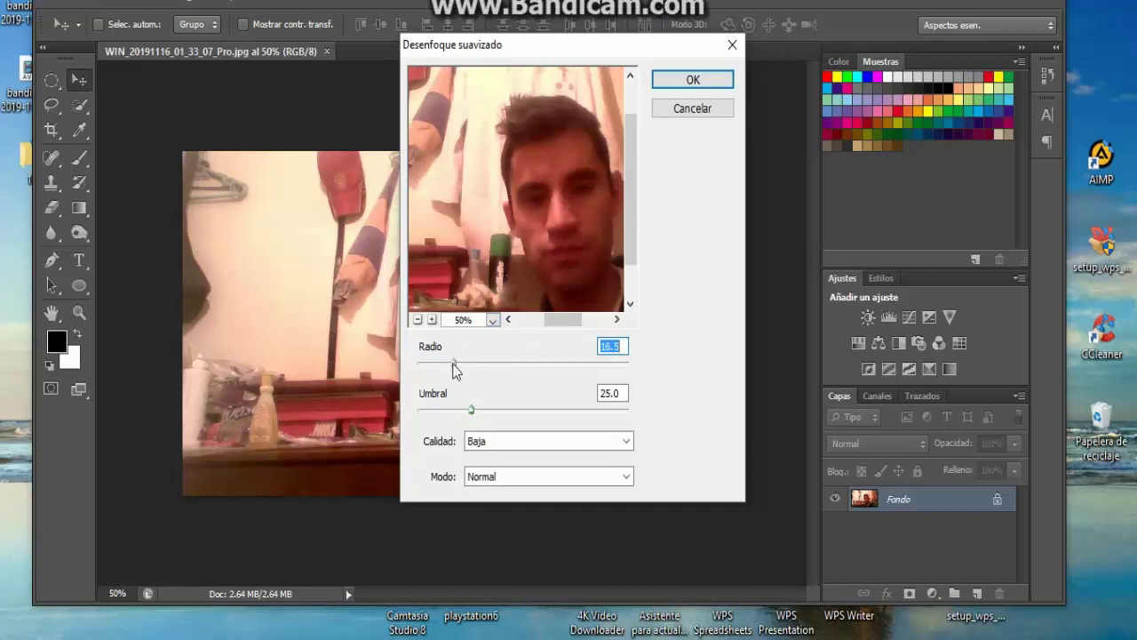
pyautogui.moveTo(538, 234); pyautogui.dragTo(521, 231)
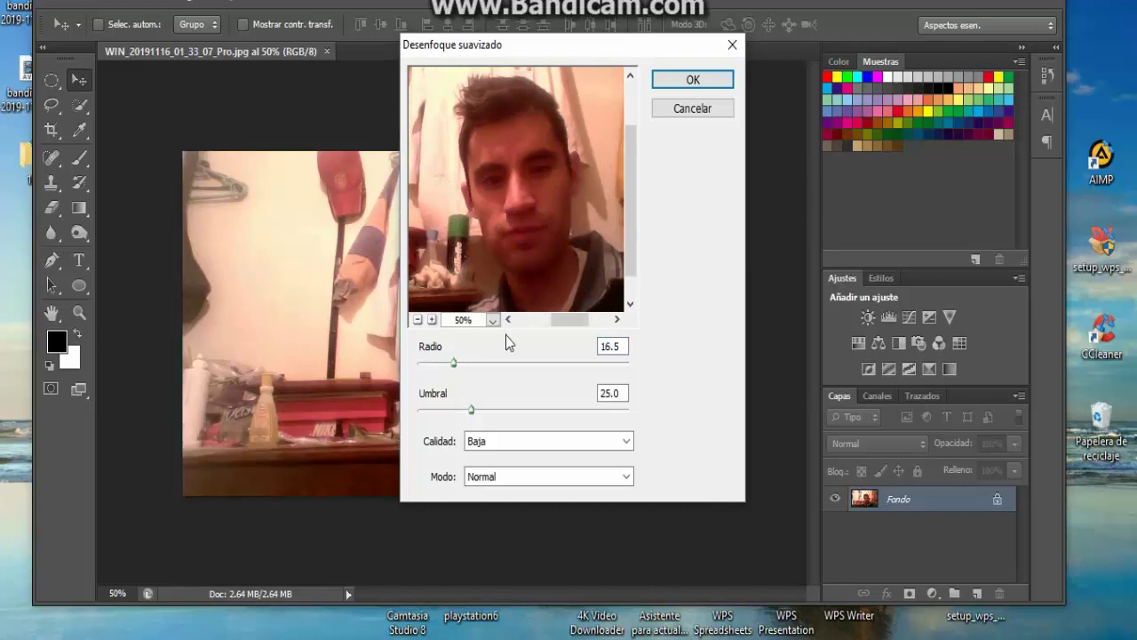
pyautogui.click(503, 444)
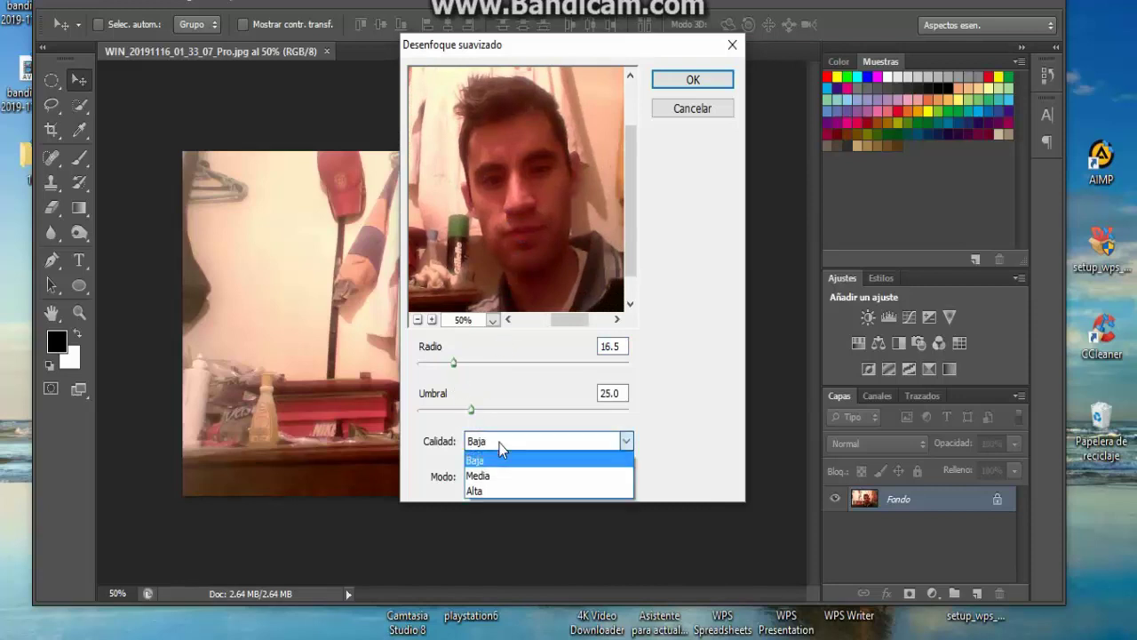
pyautogui.click(490, 492)
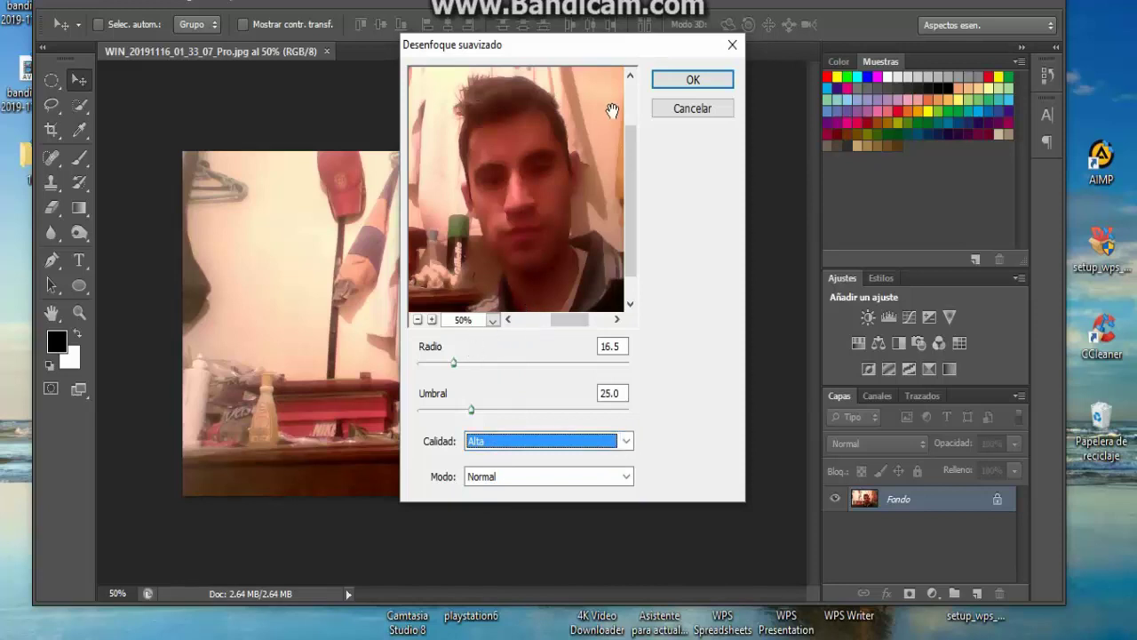
pyautogui.moveTo(539, 184)
pyautogui.mouseDown()
pyautogui.moveTo(549, 260)
pyautogui.moveTo(547, 211)
pyautogui.mouseUp()
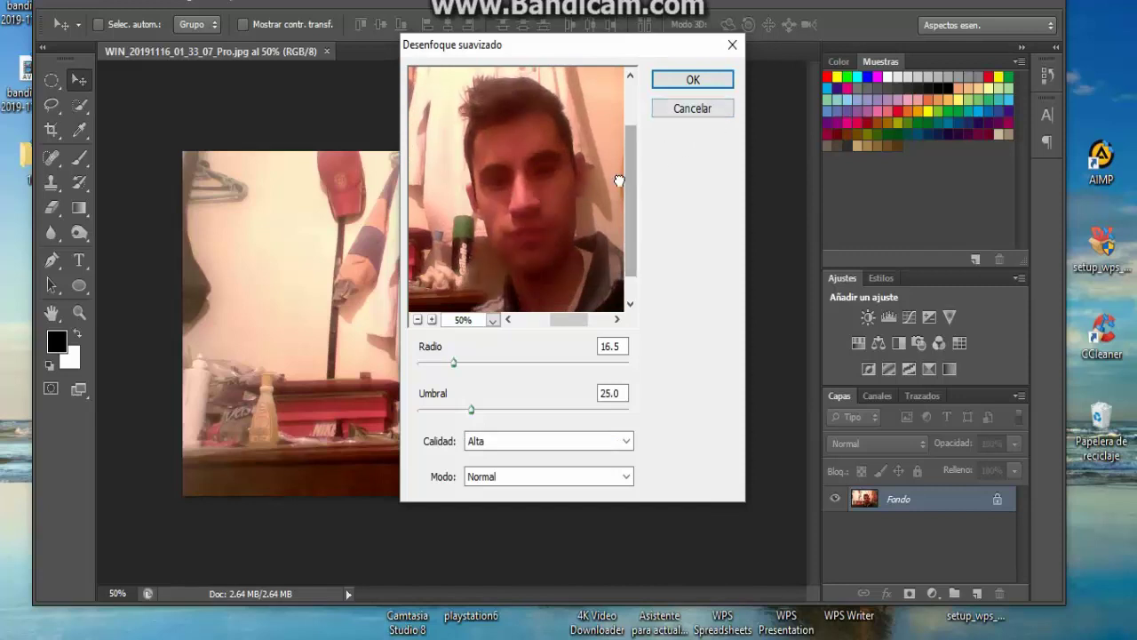
pyautogui.moveTo(630, 185)
pyautogui.mouseDown()
pyautogui.moveTo(635, 138)
pyautogui.moveTo(632, 218)
pyautogui.mouseUp()
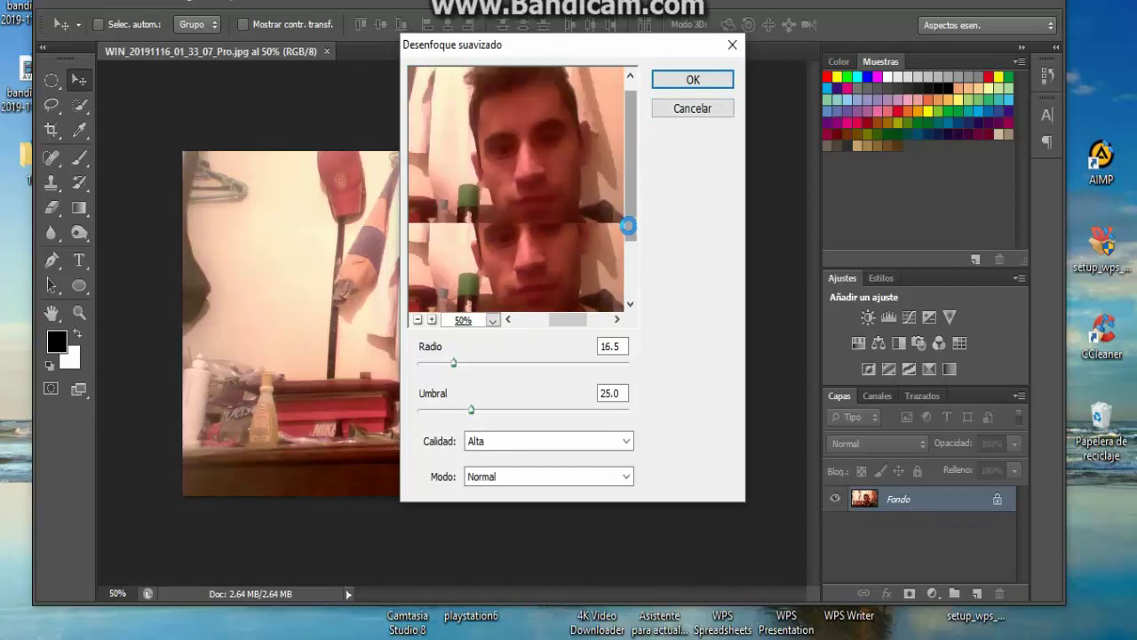
pyautogui.click(691, 111)
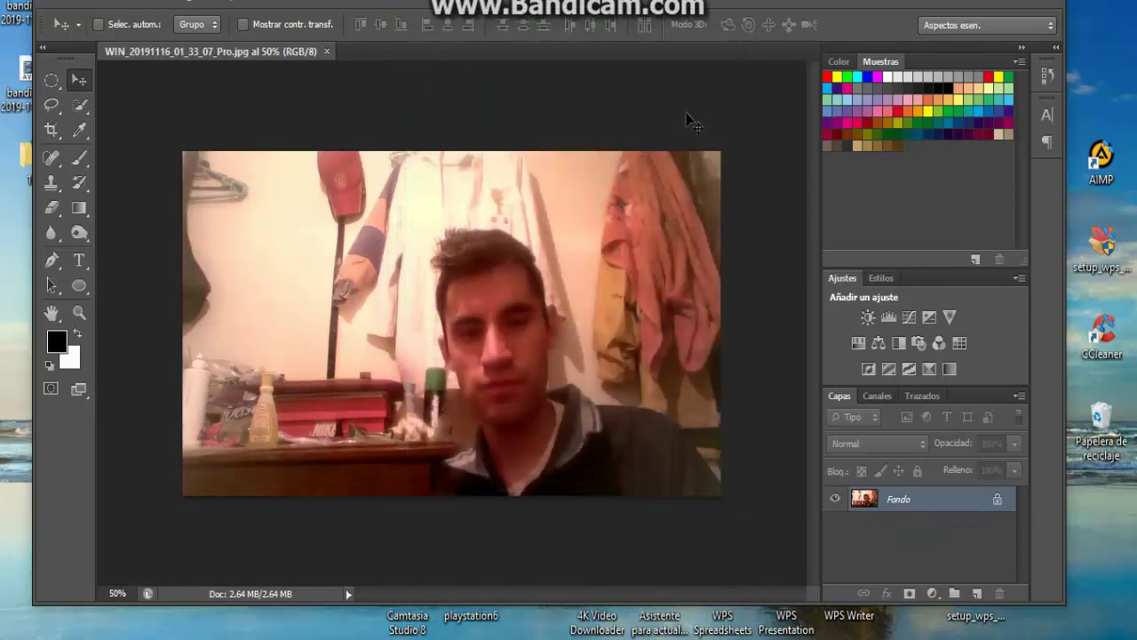
# Apply the Promediar (Average) blur, dismiss the locked-layer error, and close the photo unsaved
pyautogui.click(369, 4)
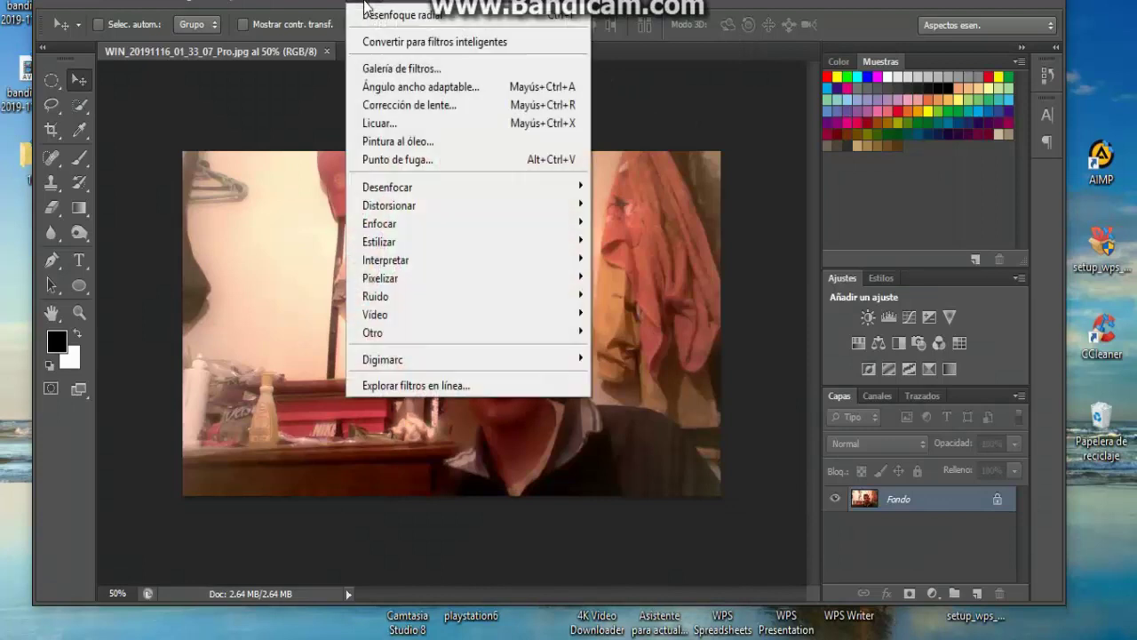
pyautogui.moveTo(388, 187)
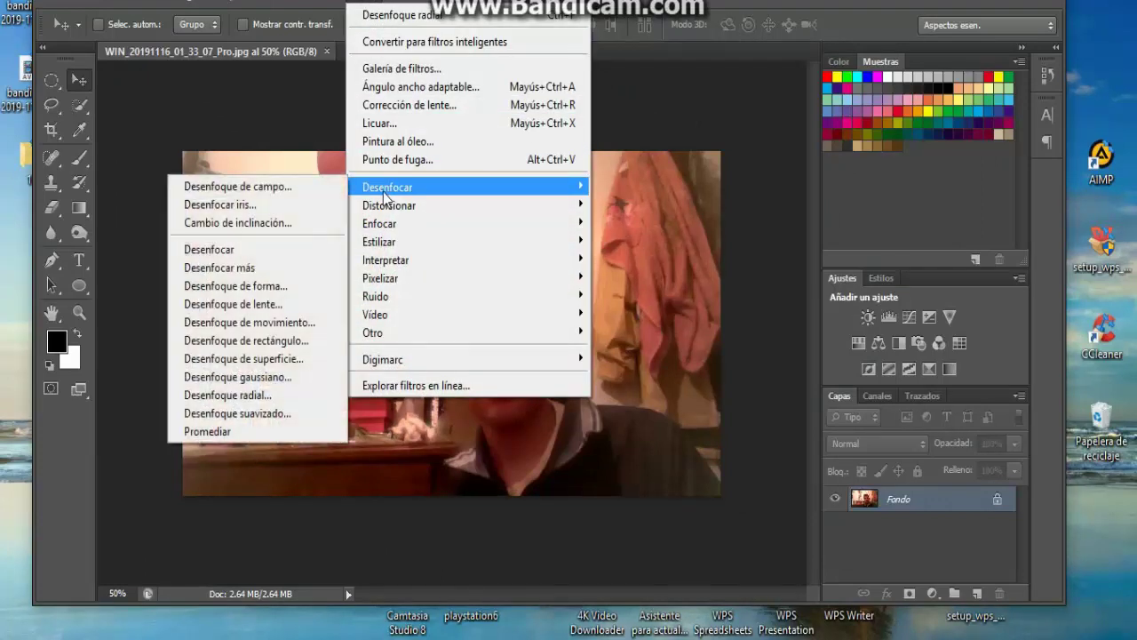
pyautogui.click(228, 433)
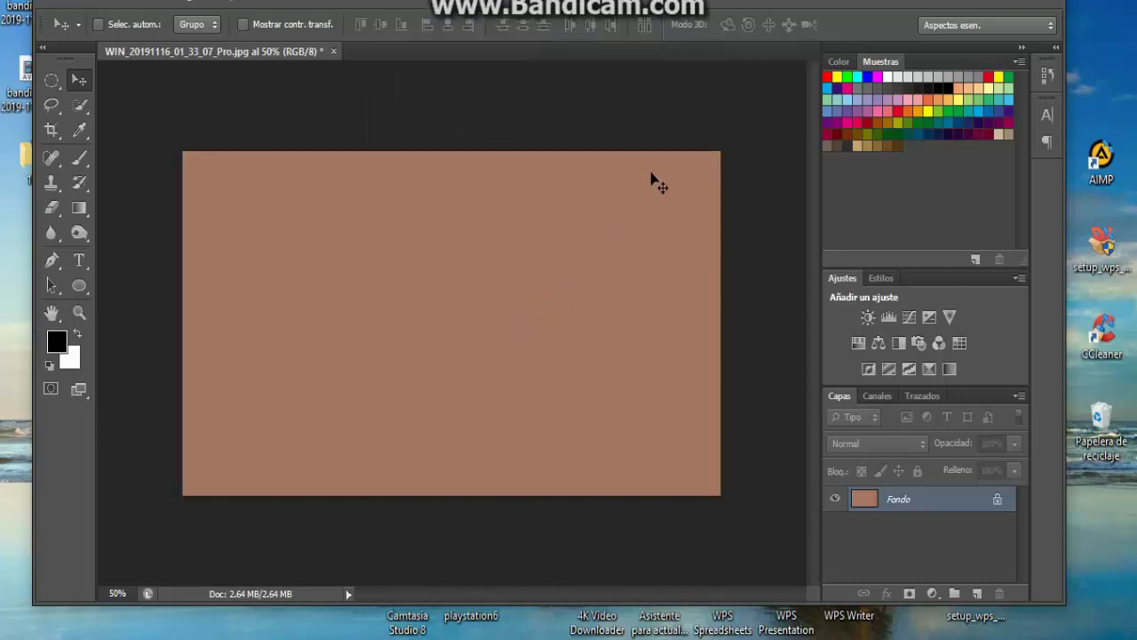
pyautogui.moveTo(695, 176); pyautogui.dragTo(449, 216)
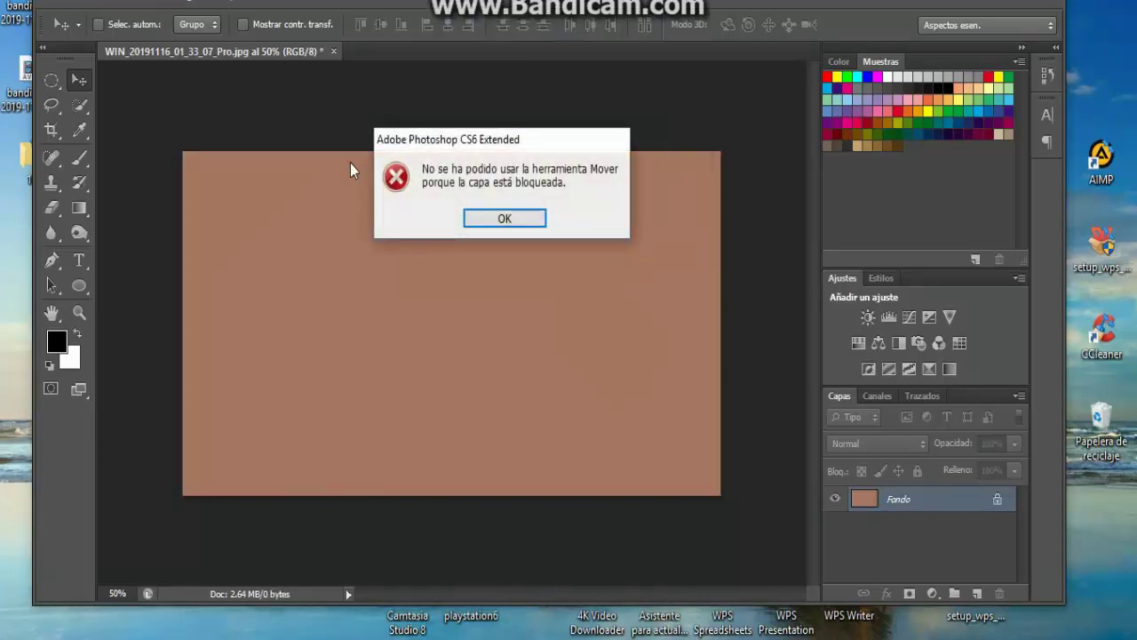
pyautogui.click(503, 218)
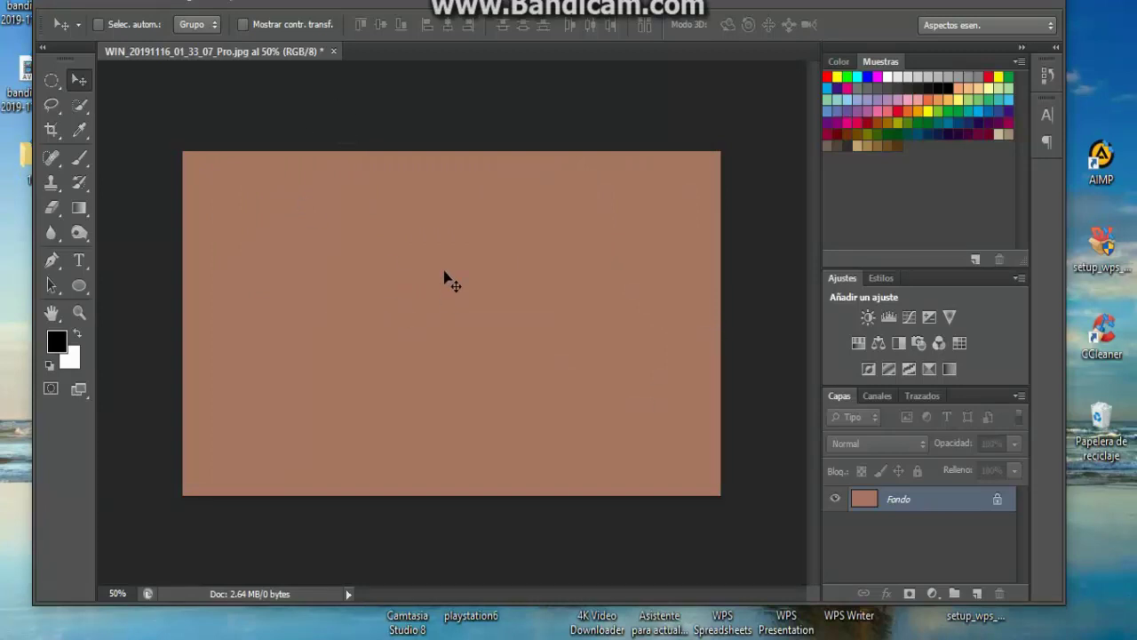
pyautogui.click(335, 51)
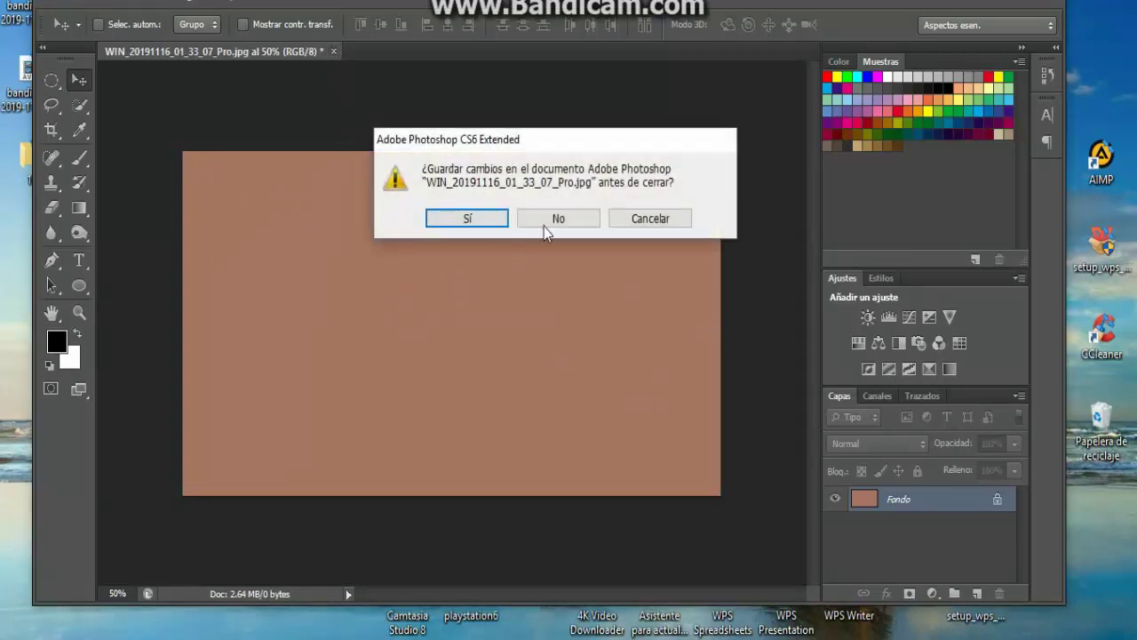
pyautogui.click(544, 227)
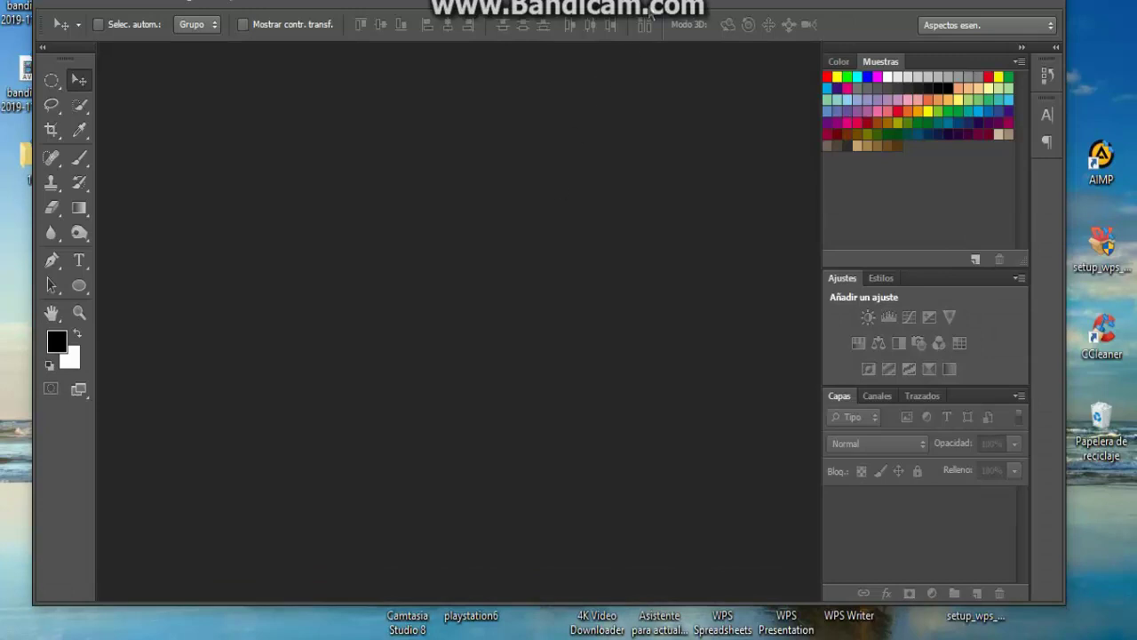